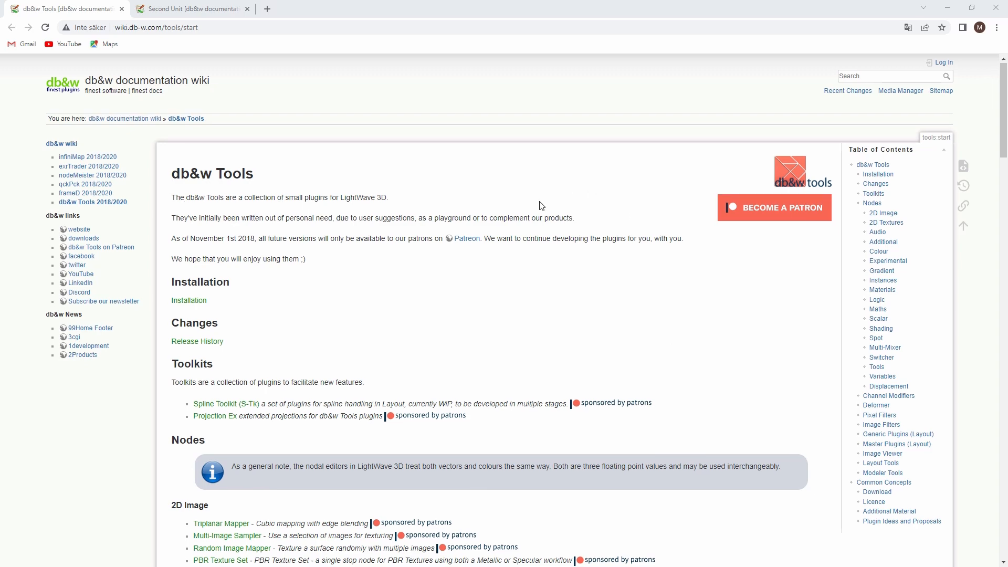
Browse the plugin list on the db&w Tools wiki page and bring up the Second Unit documentation.
scroll(577, 205, down, 13)
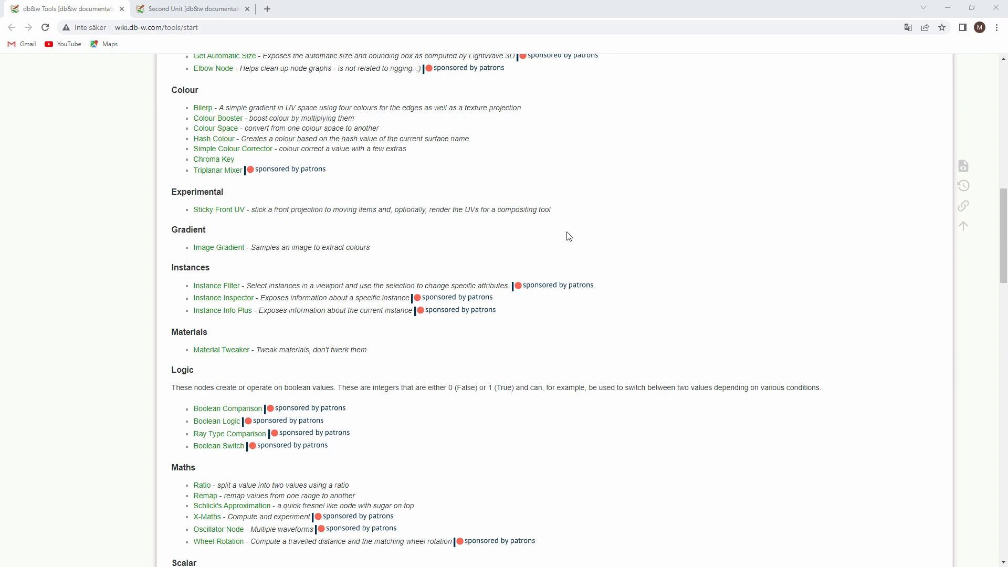
scroll(564, 262, down, 20)
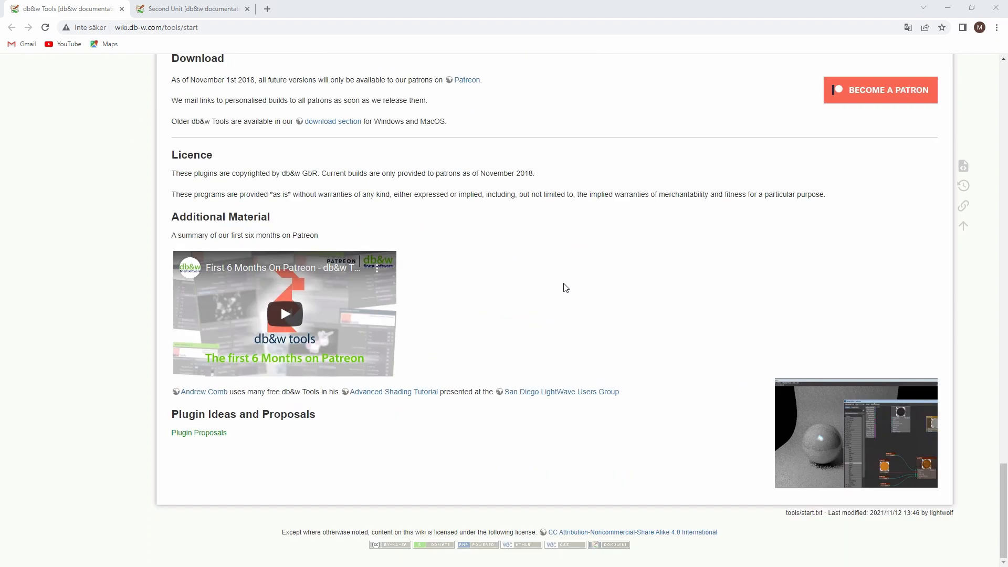
scroll(565, 287, up, 15)
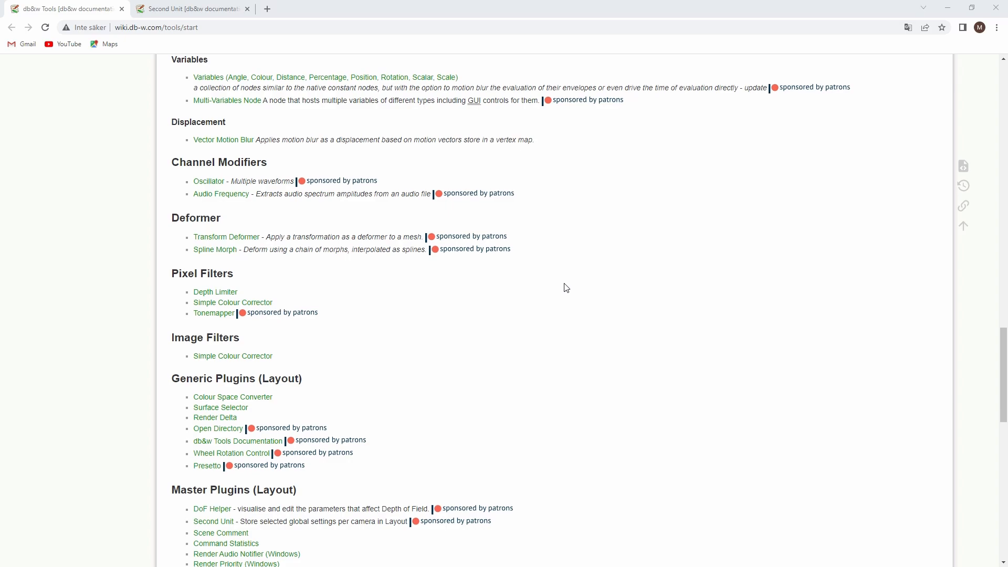
scroll(566, 287, up, 15)
scroll(566, 287, up, 10)
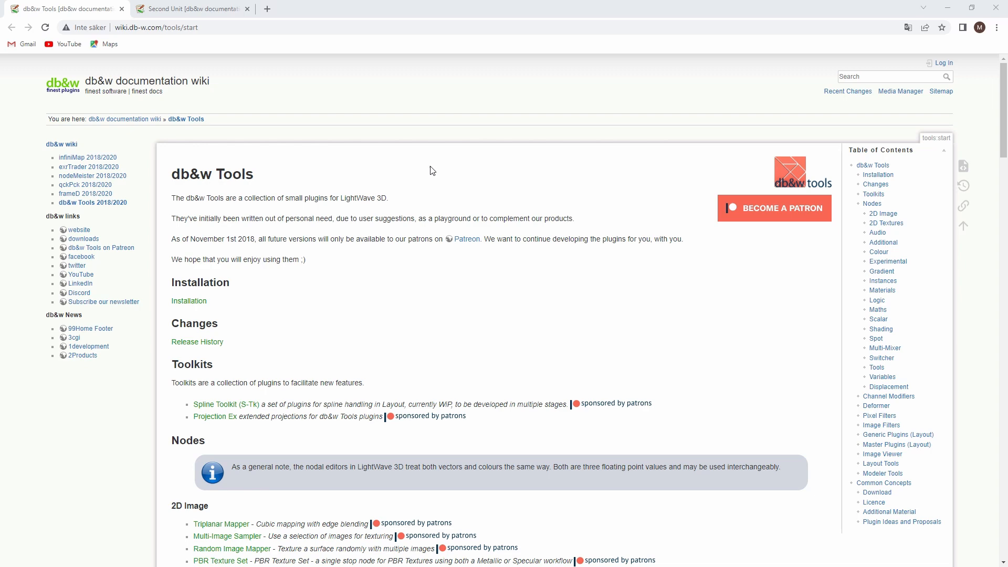
click(179, 11)
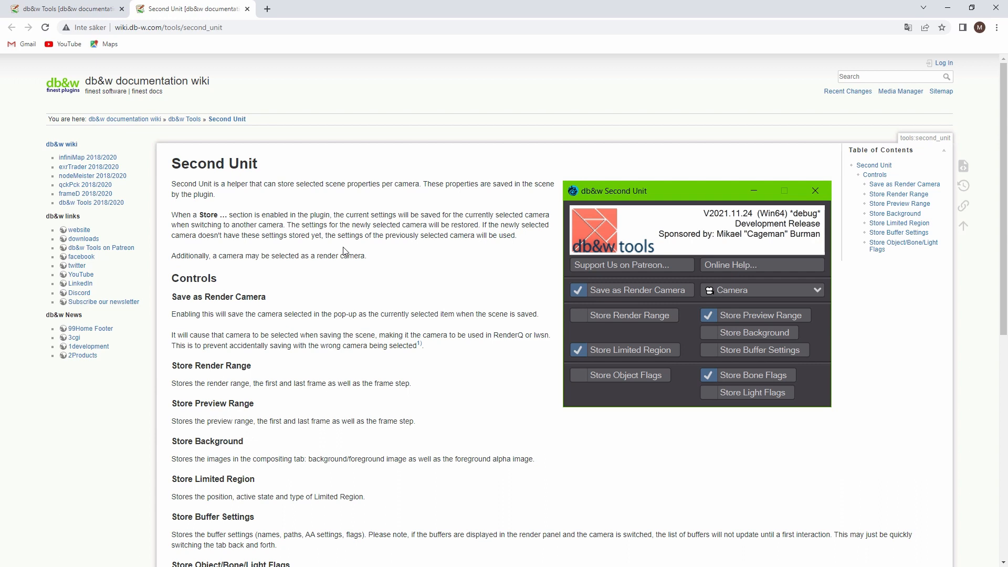
Switch to LightWave Layout and set the MASTER camera viewport to VPR rendering.
key(alt+Tab)
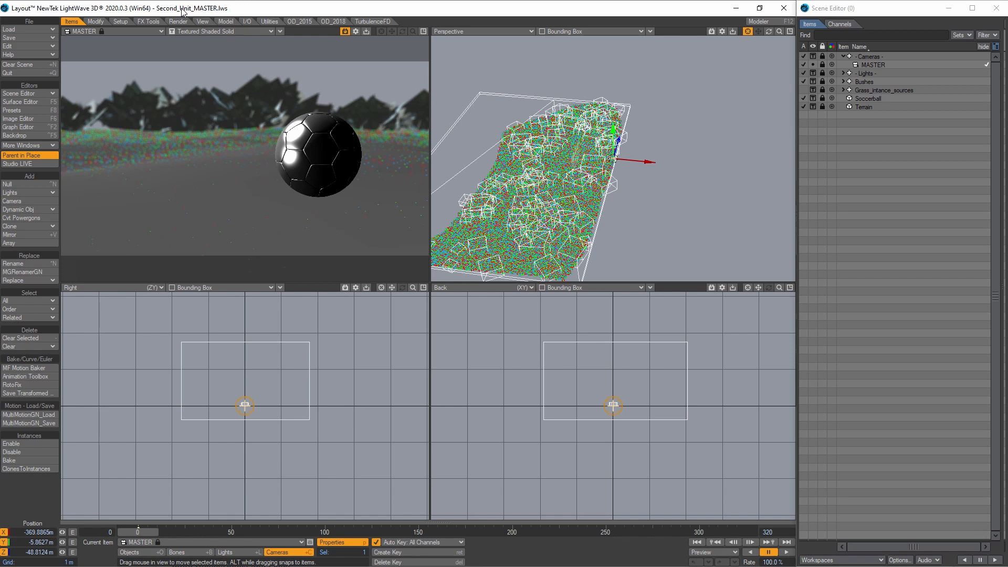
click(198, 32)
click(175, 80)
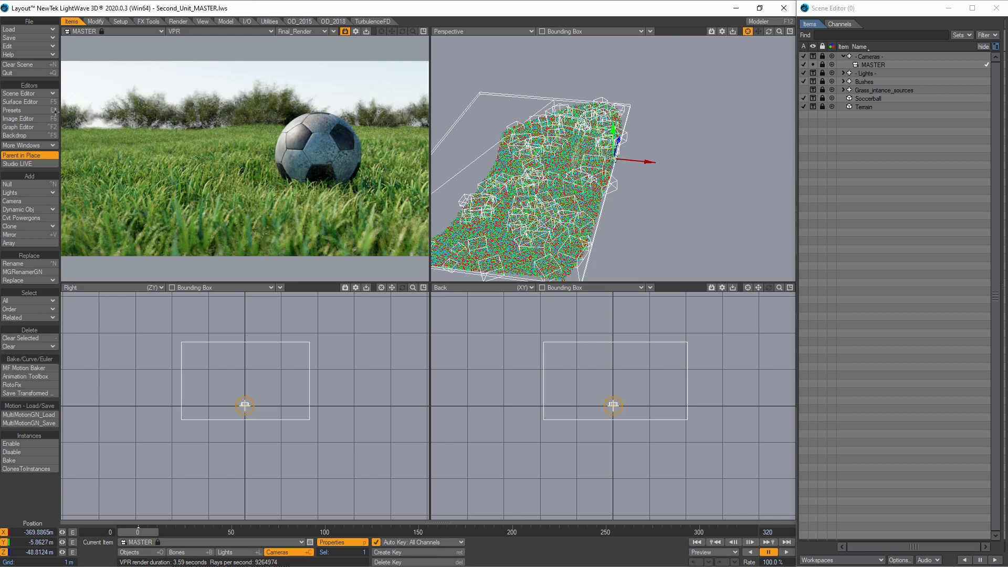
Add the db&w Second Unit master plugin to the scene and close the plugin list.
click(29, 142)
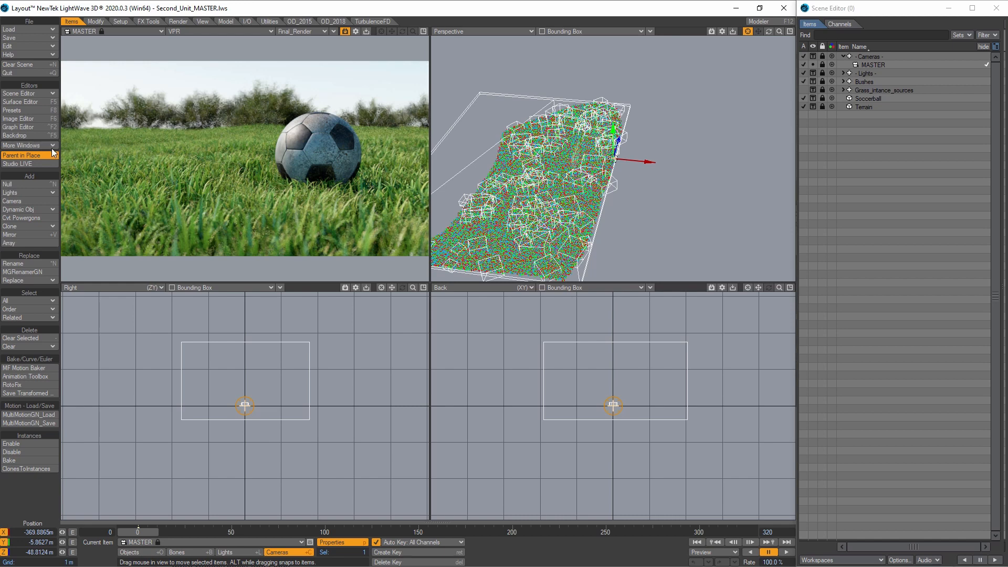
click(51, 149)
click(140, 320)
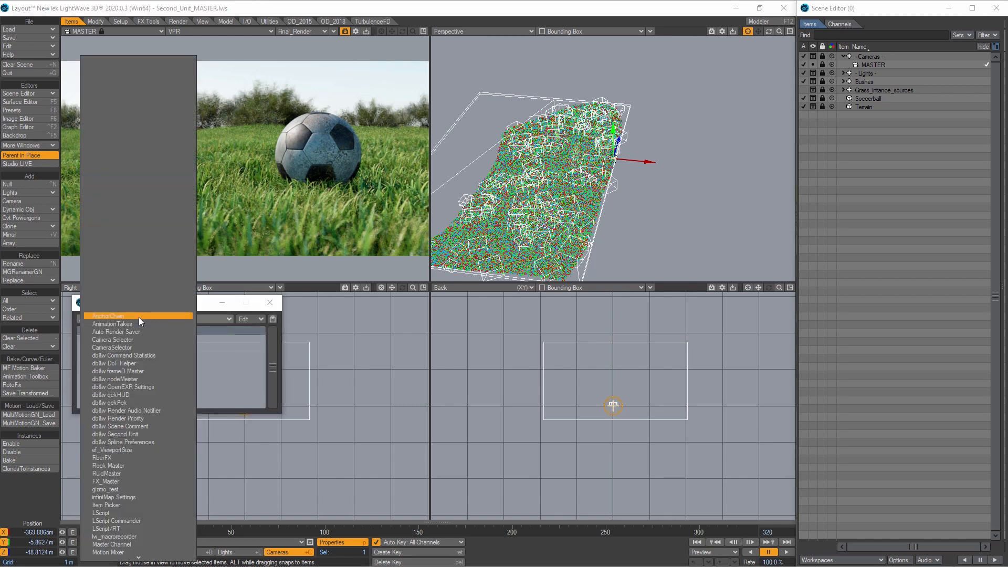
text(seco)
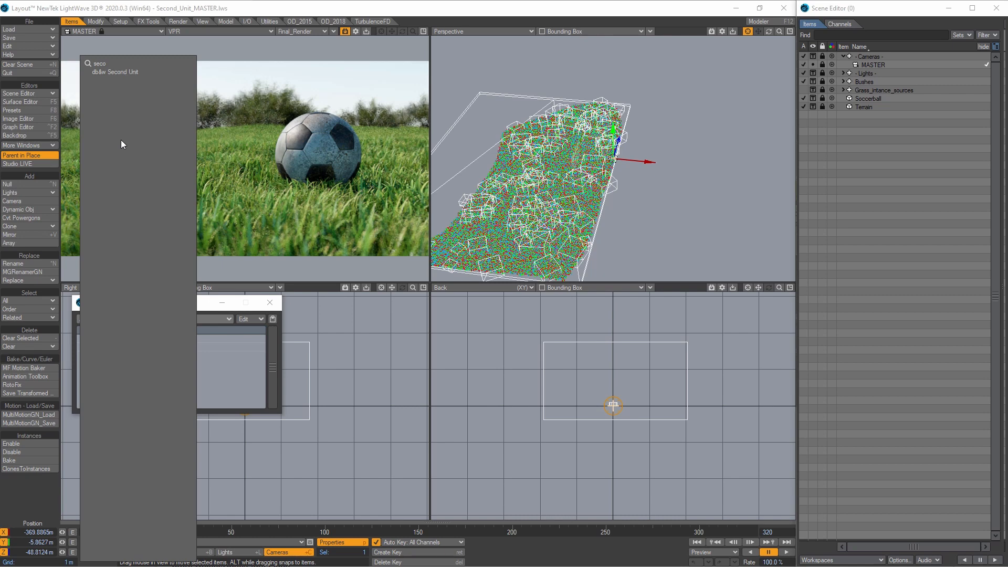
click(121, 71)
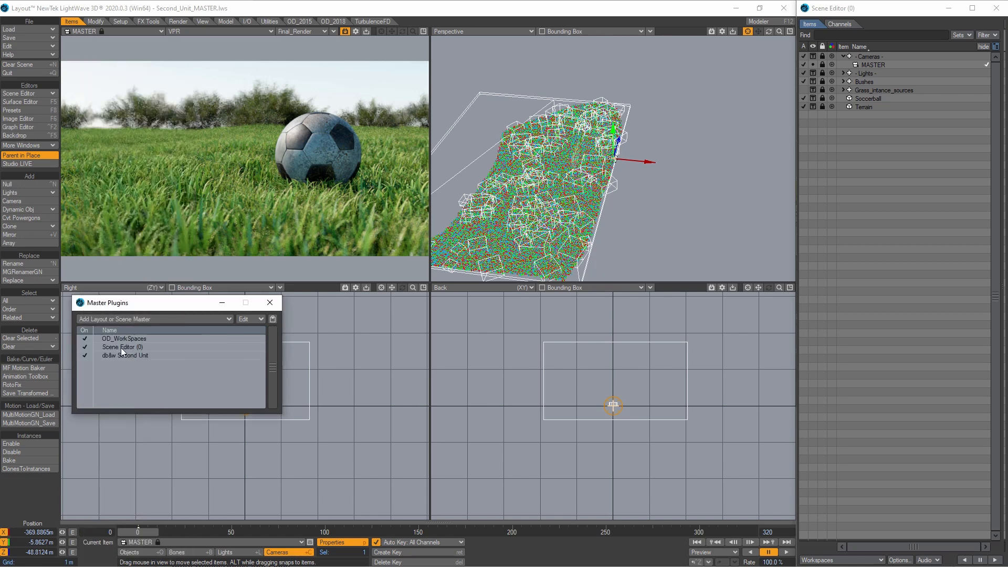
click(270, 302)
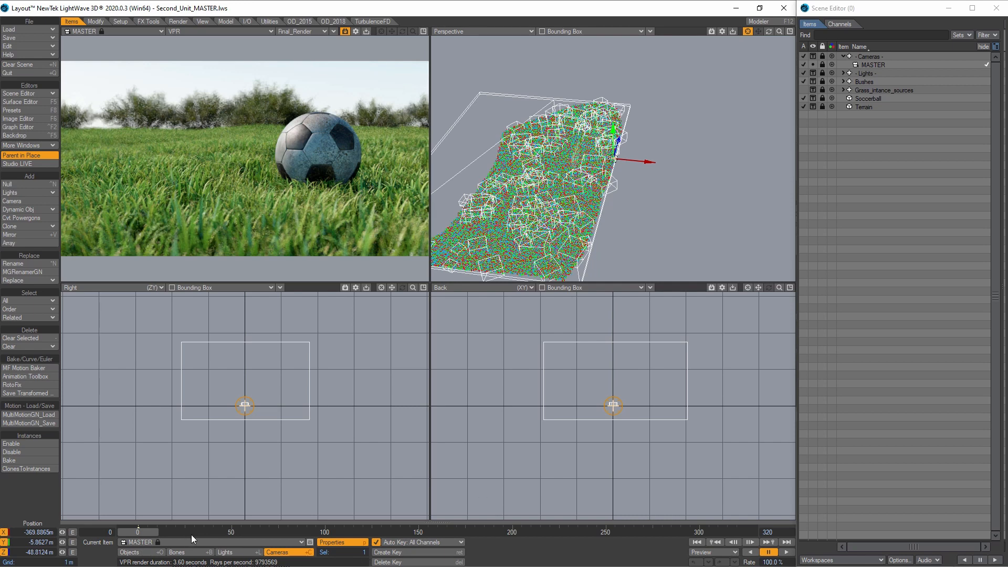
Open the db&w Second Unit settings and enable Store Object Flags and Store Background.
key(ctrl+q)
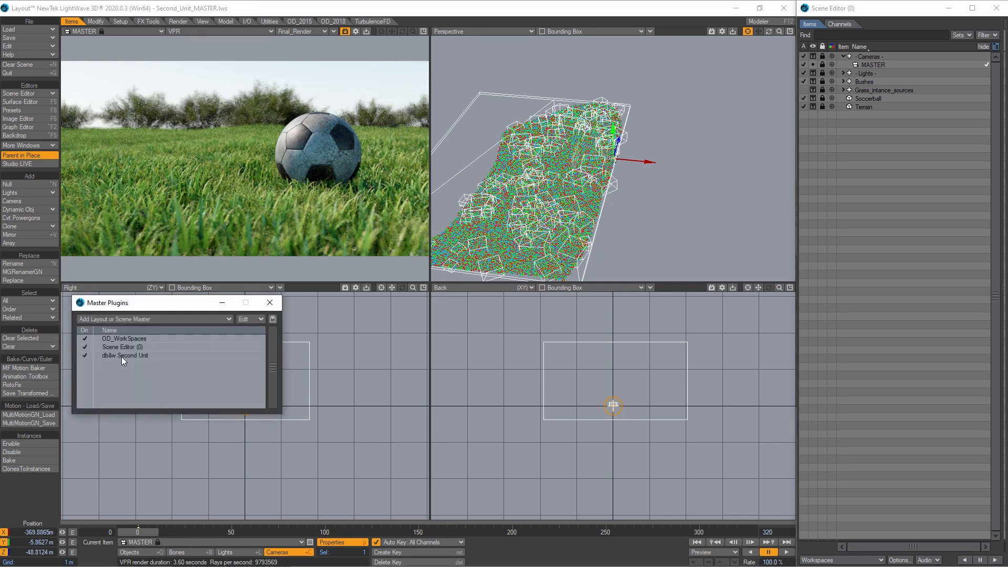
click(122, 357)
double_click(121, 357)
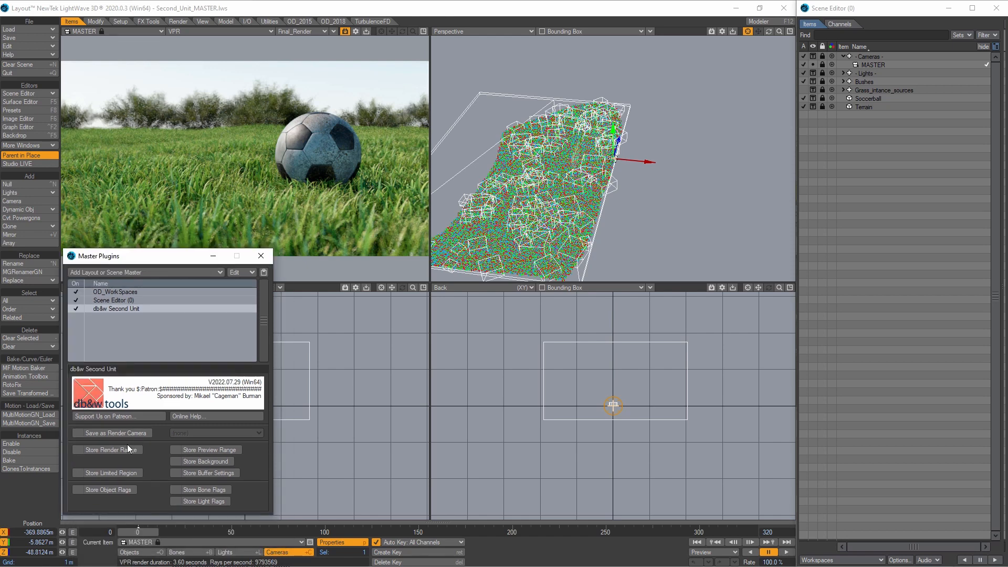
click(106, 491)
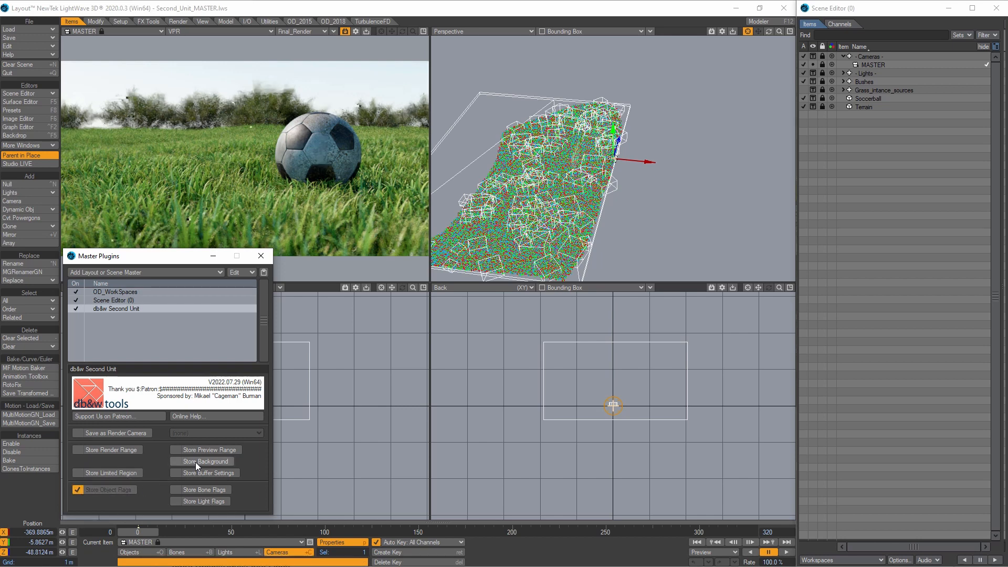
click(219, 460)
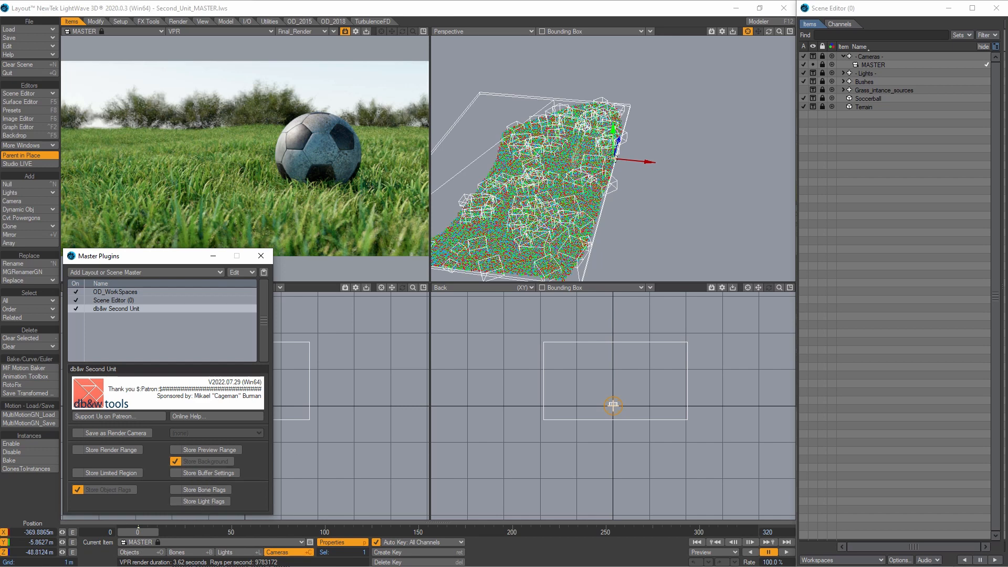
Review the available render buffers and the output path and file format in Render Properties, then close the open windows.
drag(1007, 15, 557, 14)
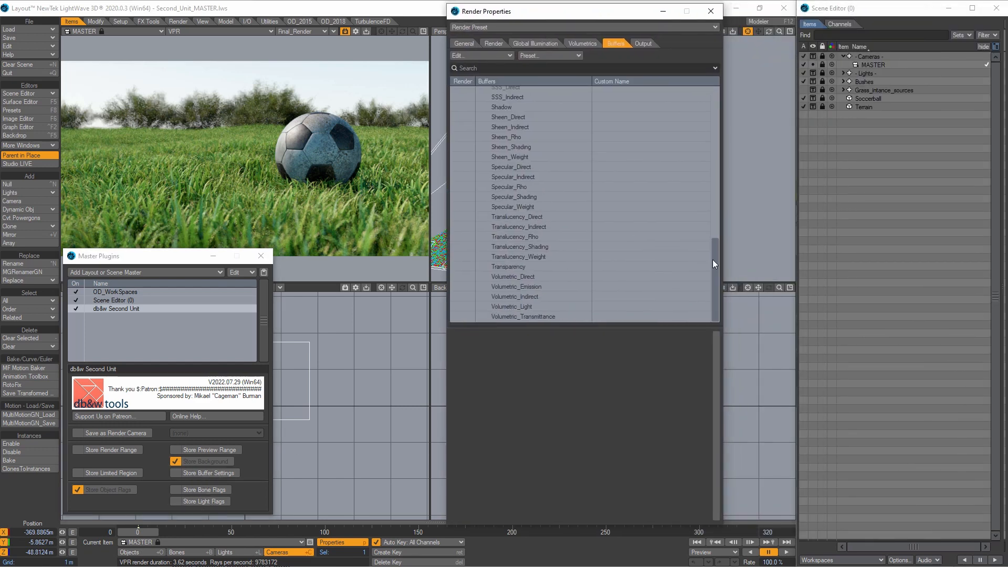
drag(714, 260, 725, 80)
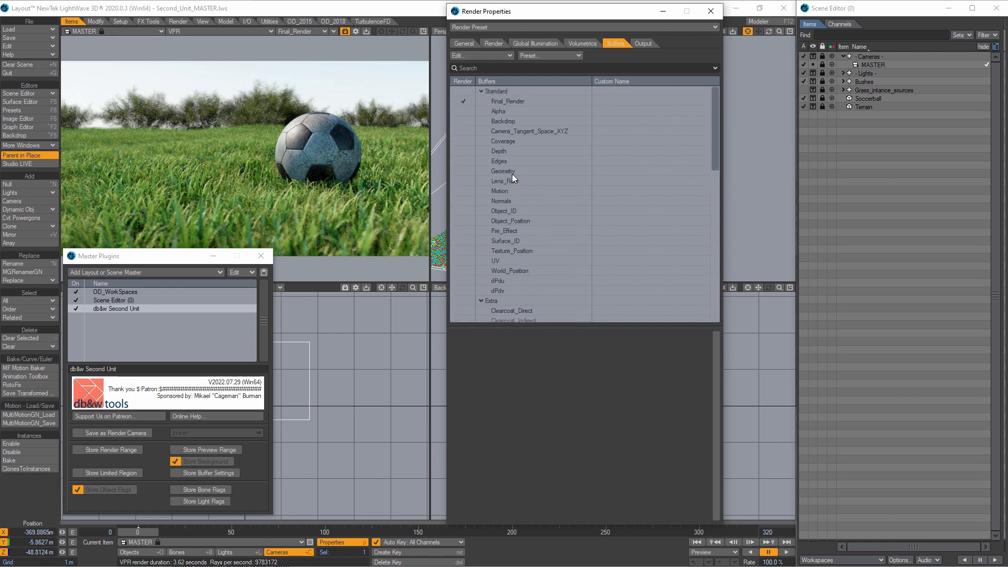
scroll(516, 213, down, 10)
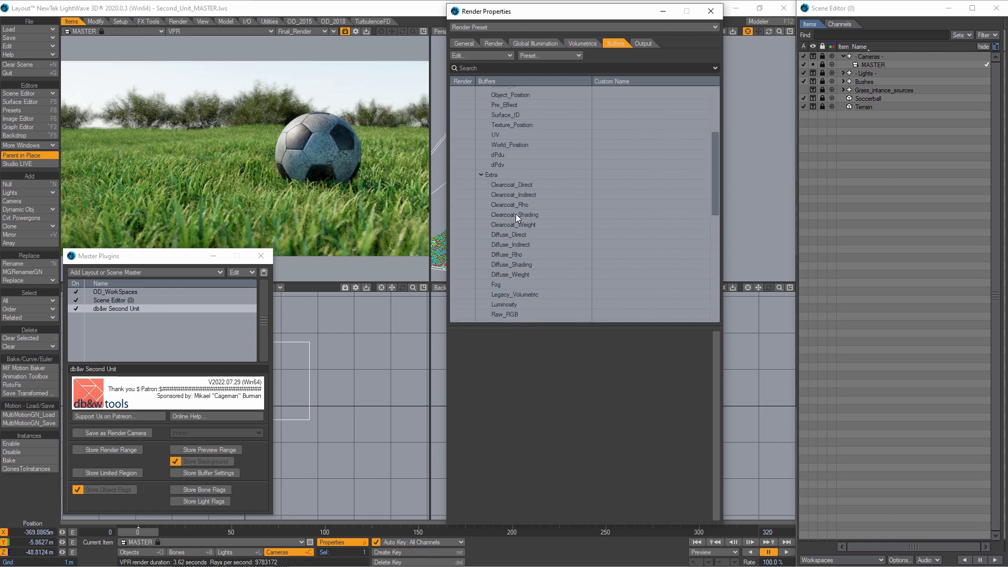
scroll(525, 259, up, 10)
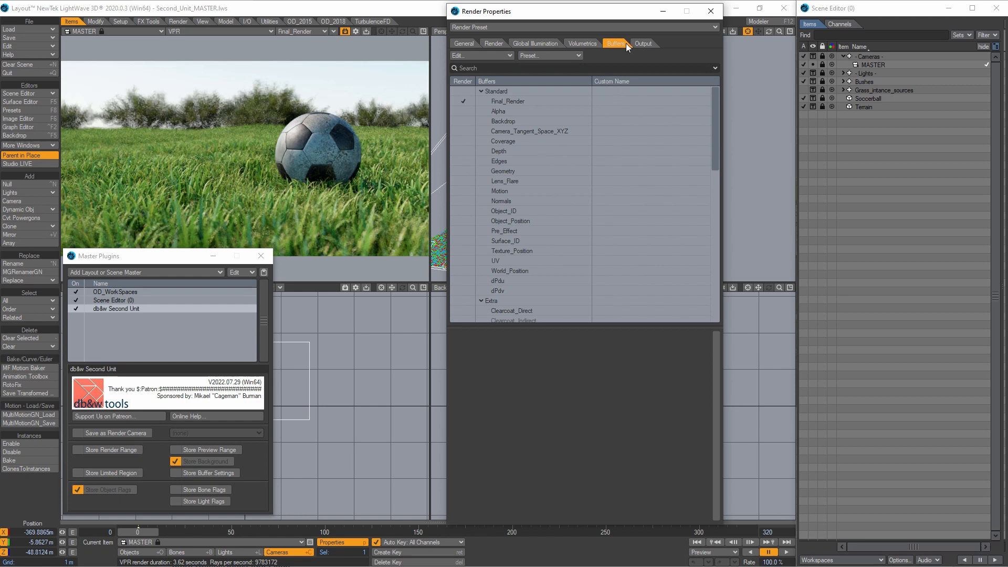
click(642, 44)
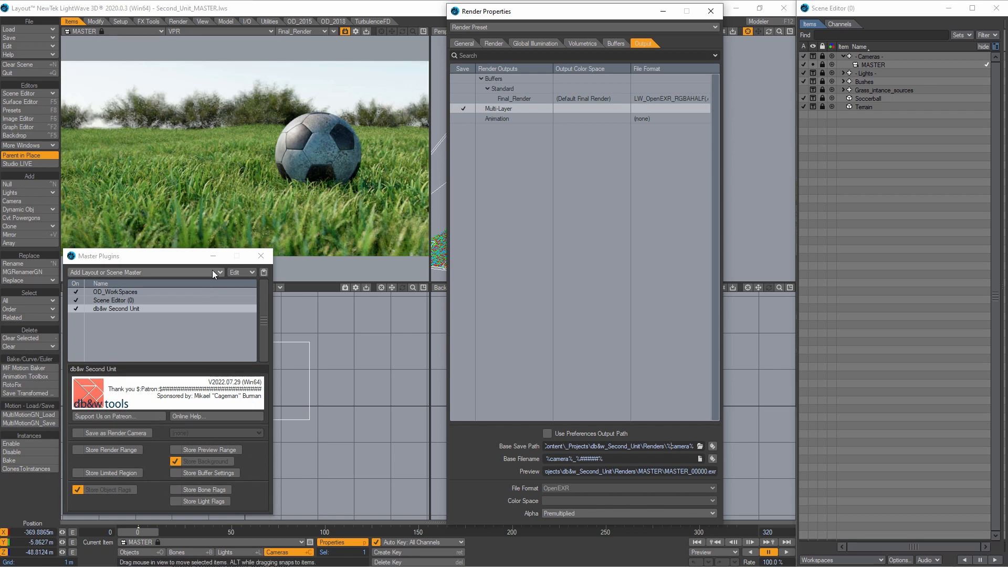
click(261, 256)
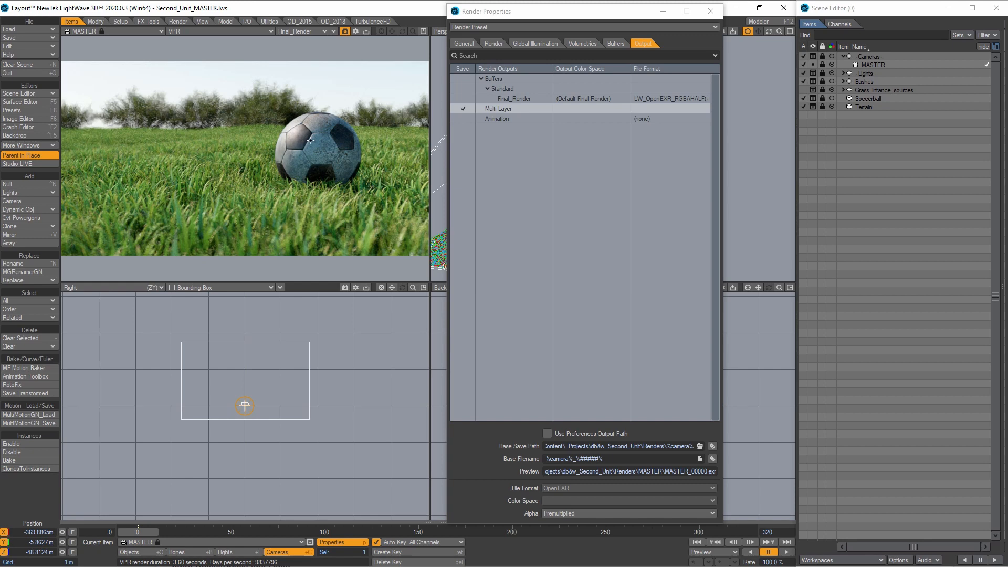
click(876, 65)
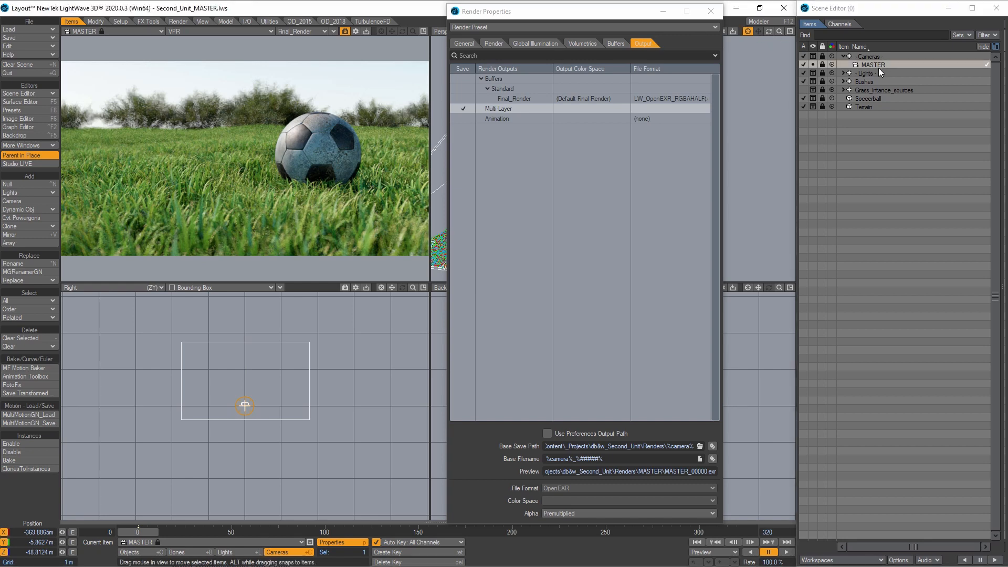
click(711, 11)
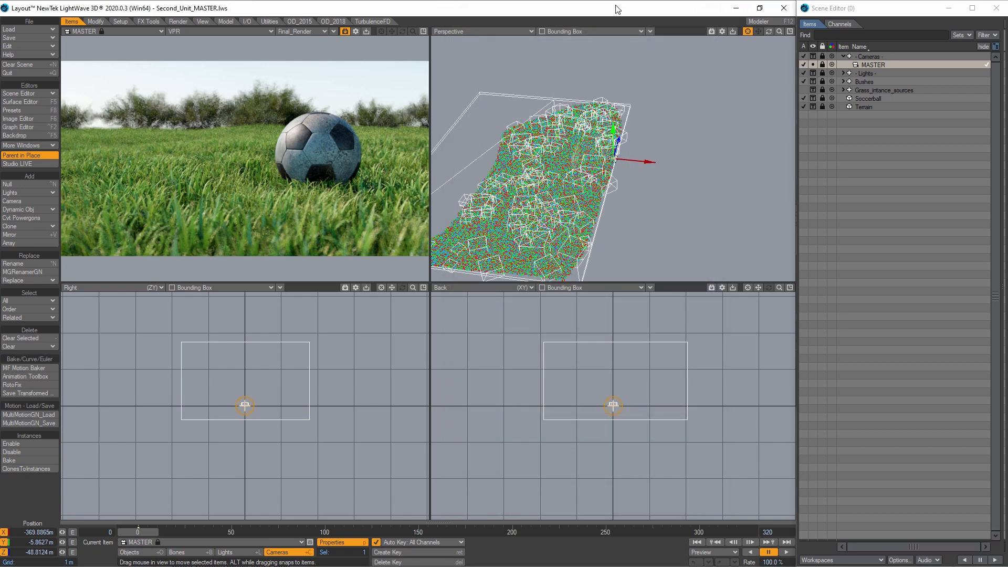
Reopen the db&w Second Unit settings to check the enabled store options, then close them.
key(ctrl+q)
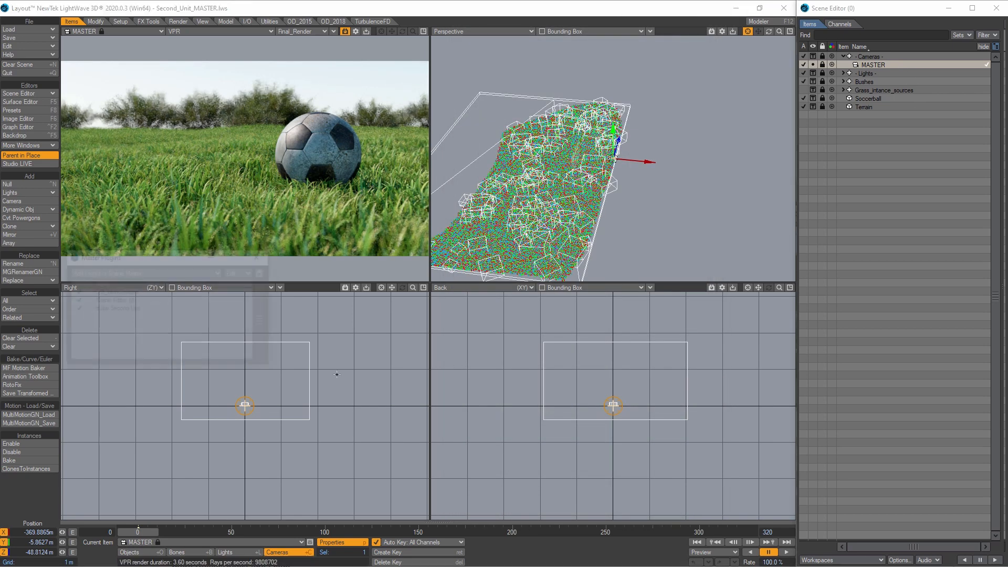
double_click(104, 308)
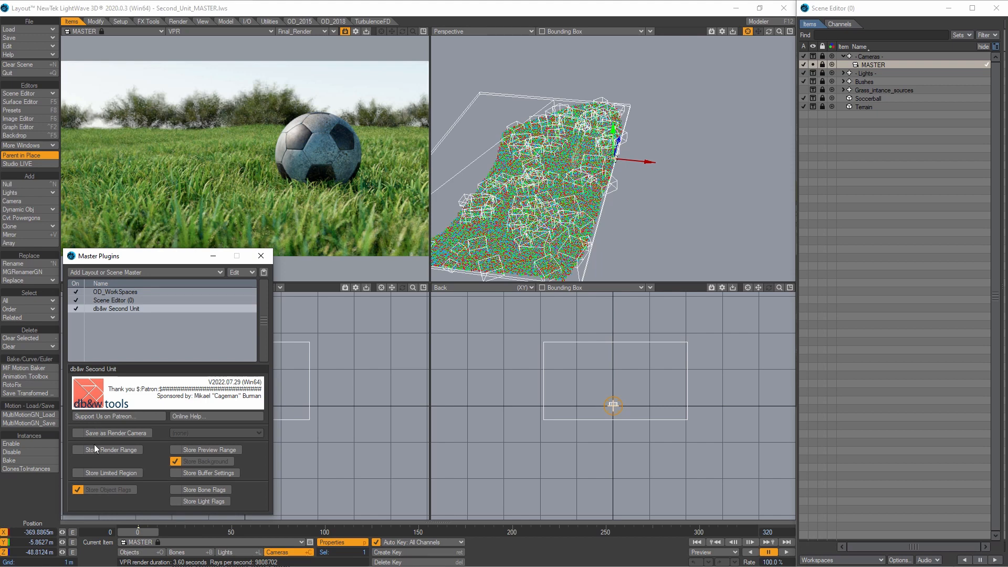
click(261, 257)
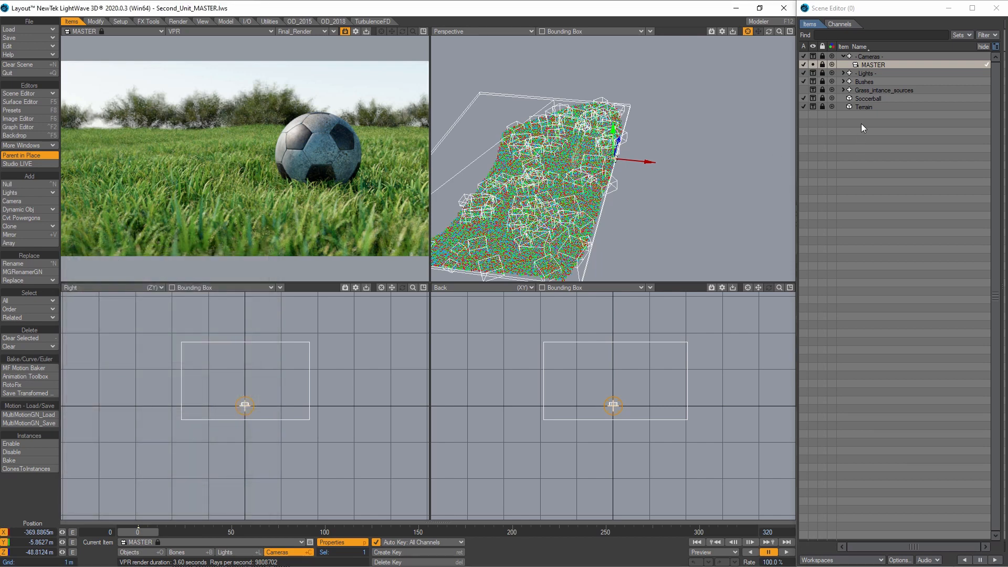
Clone the MASTER camera, creating 3 clones.
click(884, 65)
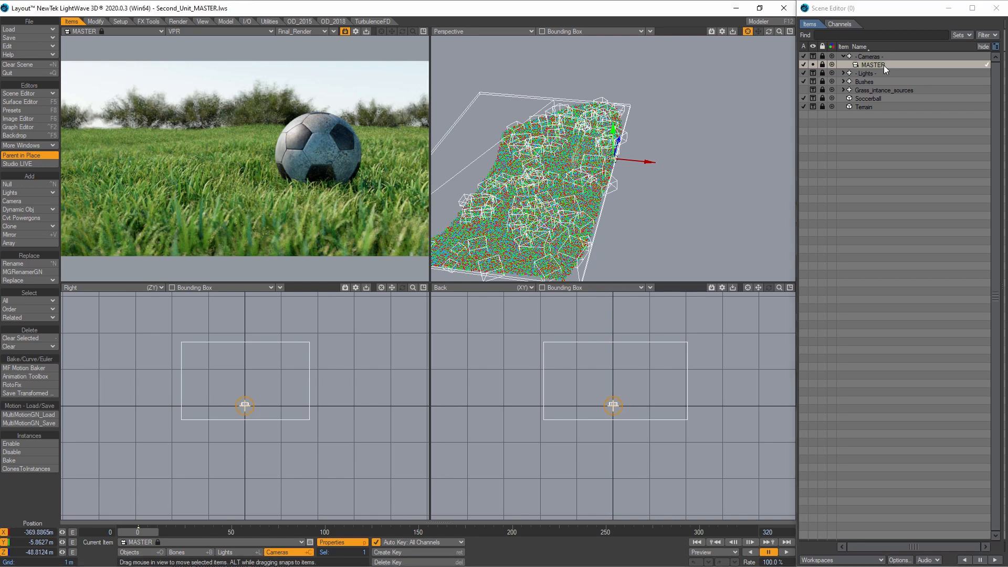
key(ctrl+c)
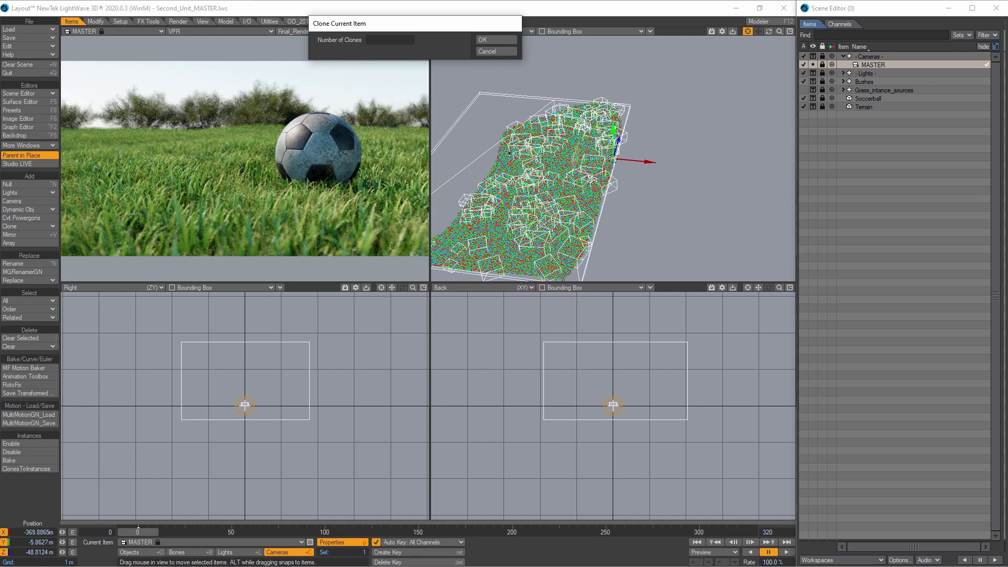
text(3)
key(Return)
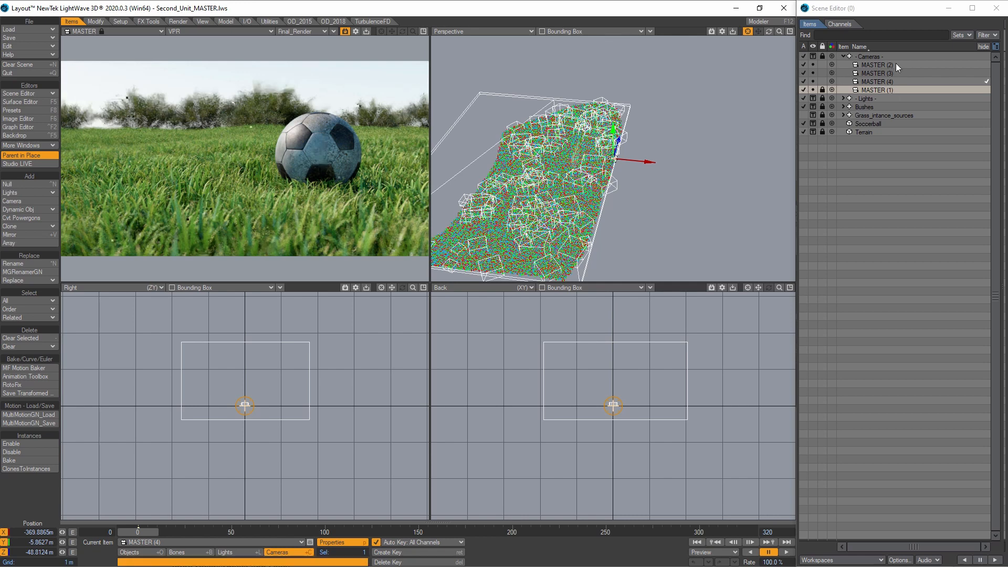
Rename the first cloned camera, MASTER (2), as Background.
click(895, 64)
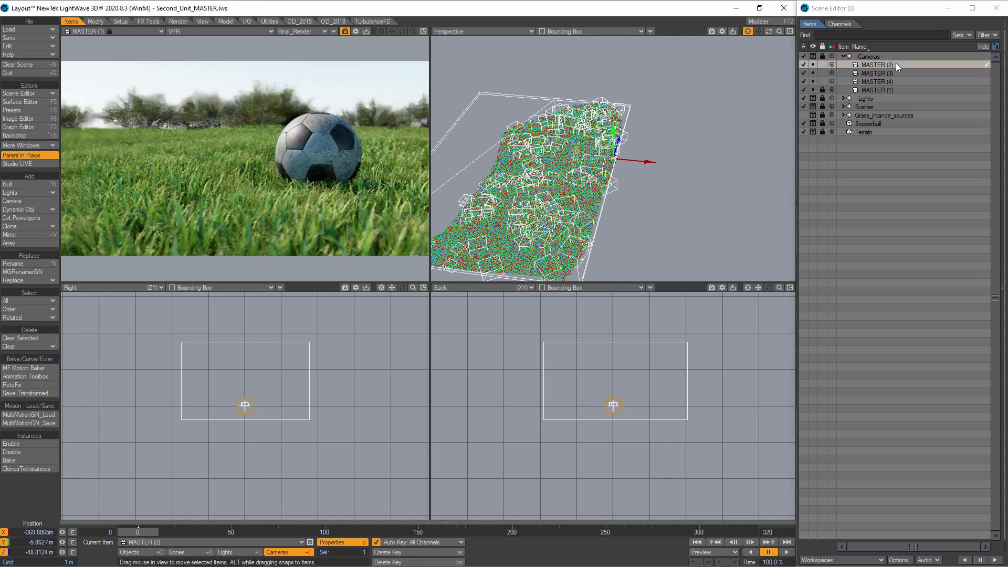
key(ctrl+n)
text(Background)
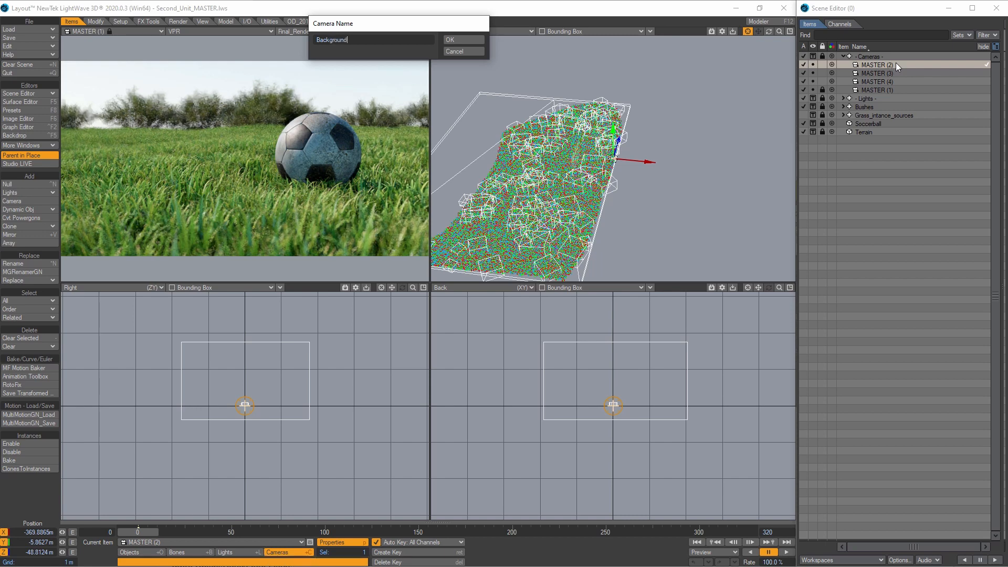
key(Return)
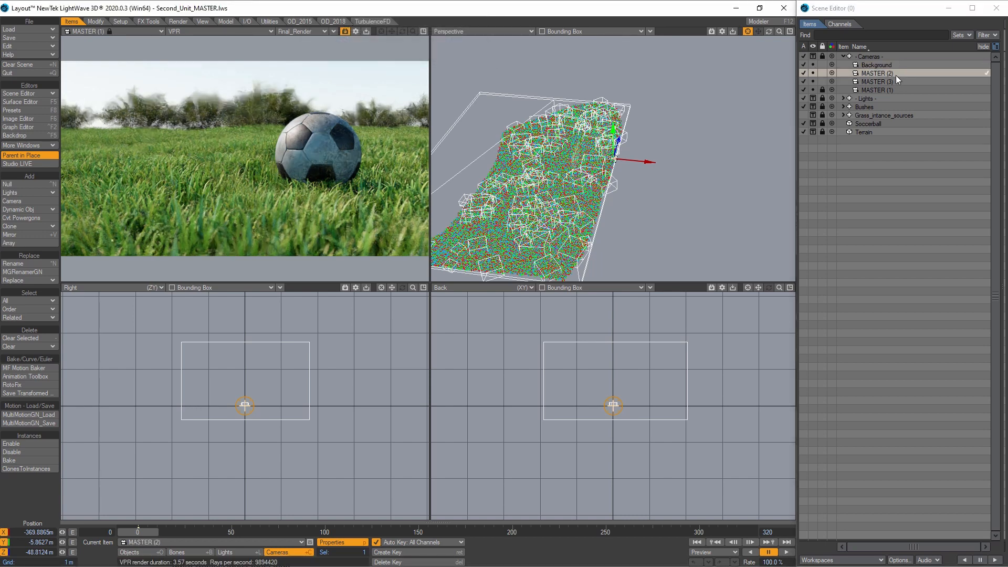
Rename the next cloned camera, listed directly below Background, as Grass.
key(ctrl+n)
text(Gras)
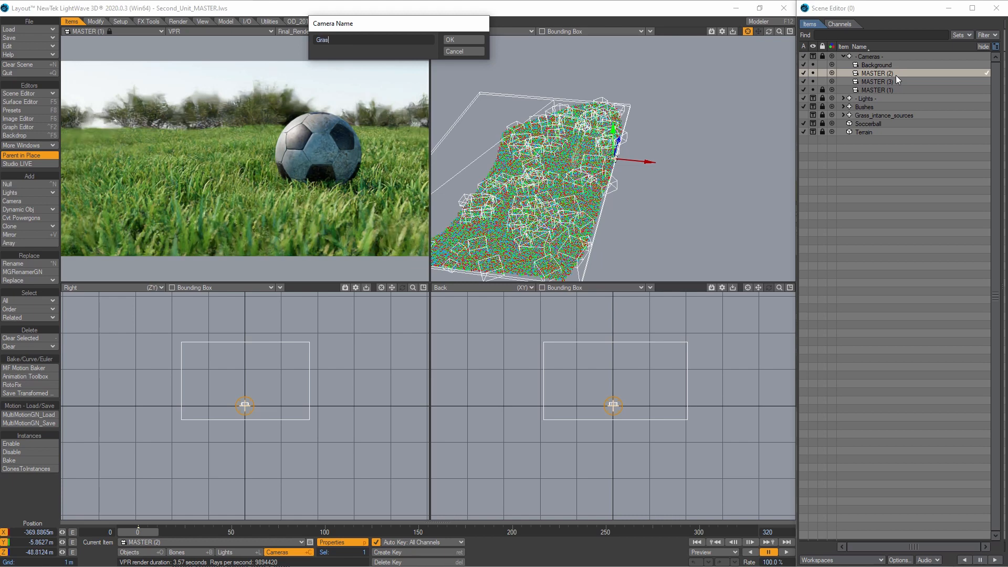
text(s)
key(Return)
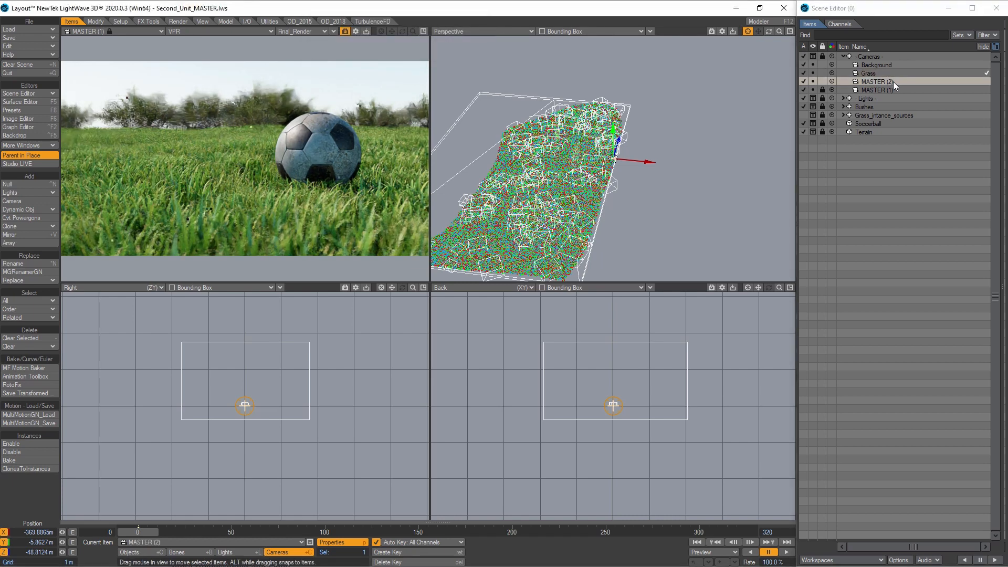
Rename the remaining cloned camera, MASTER (2), as Soccerball.
key(ctrl+n)
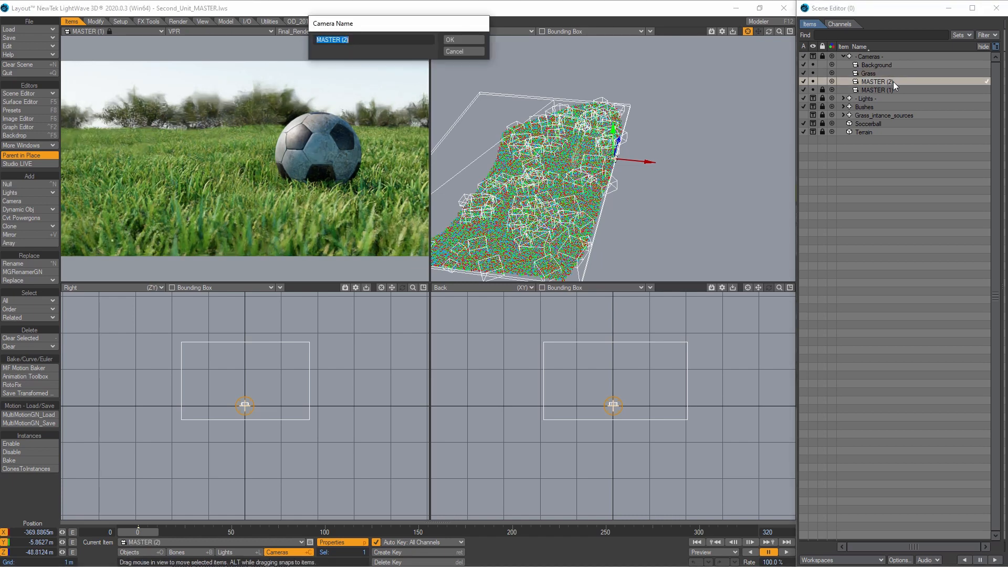
text(Soccerball)
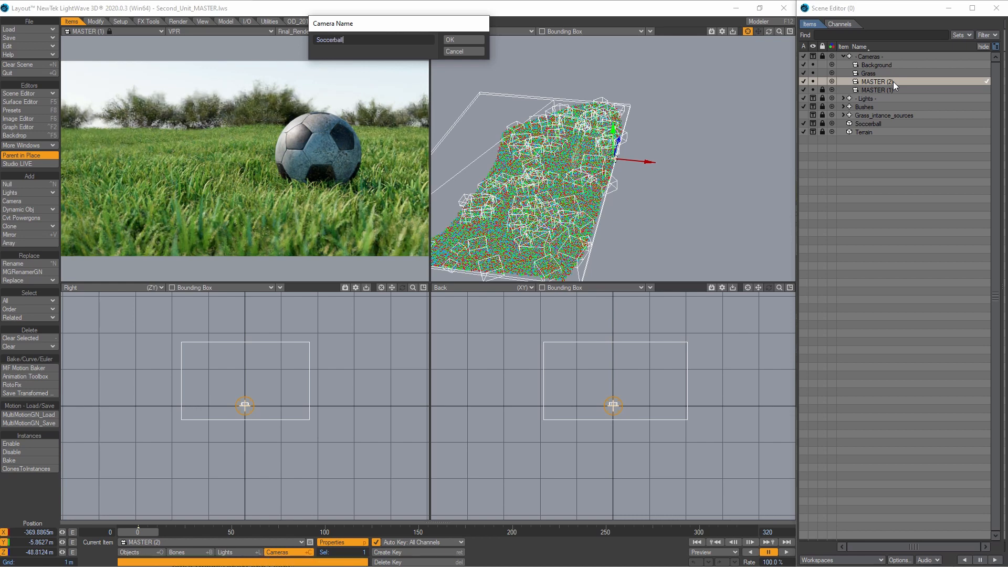
key(Return)
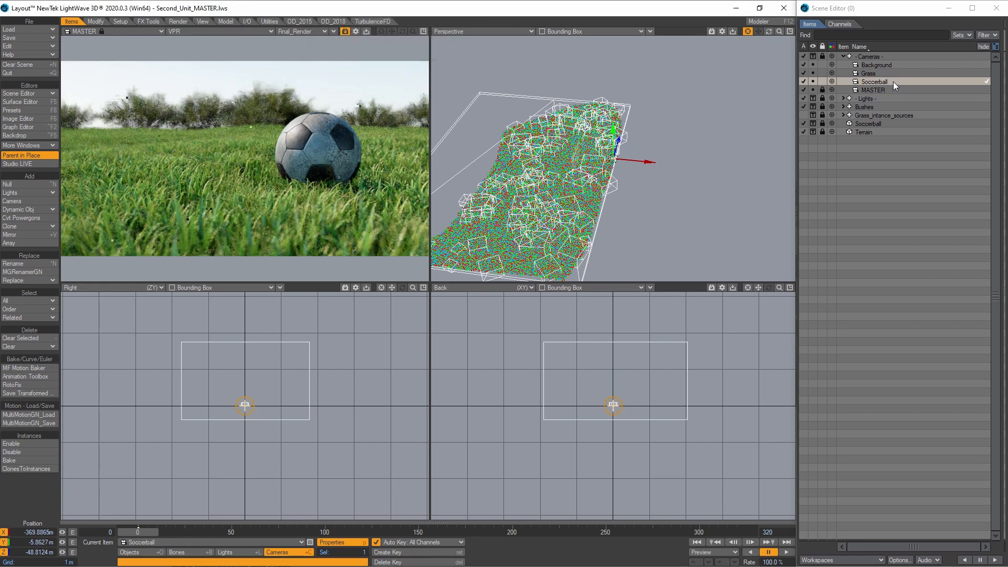
Make Background the current camera and open the db&w Second Unit settings from the master plugins.
click(868, 64)
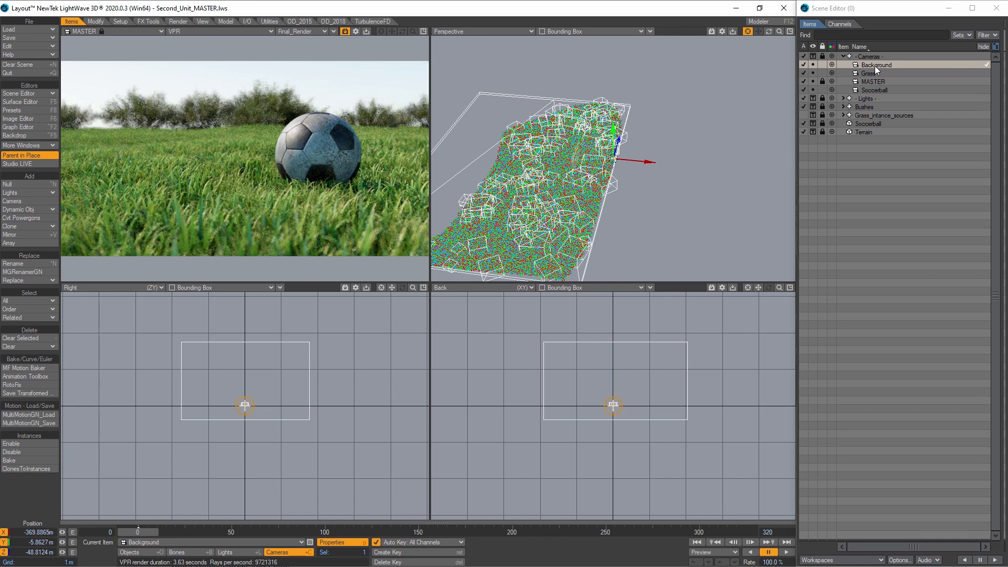
key(ctrl+q)
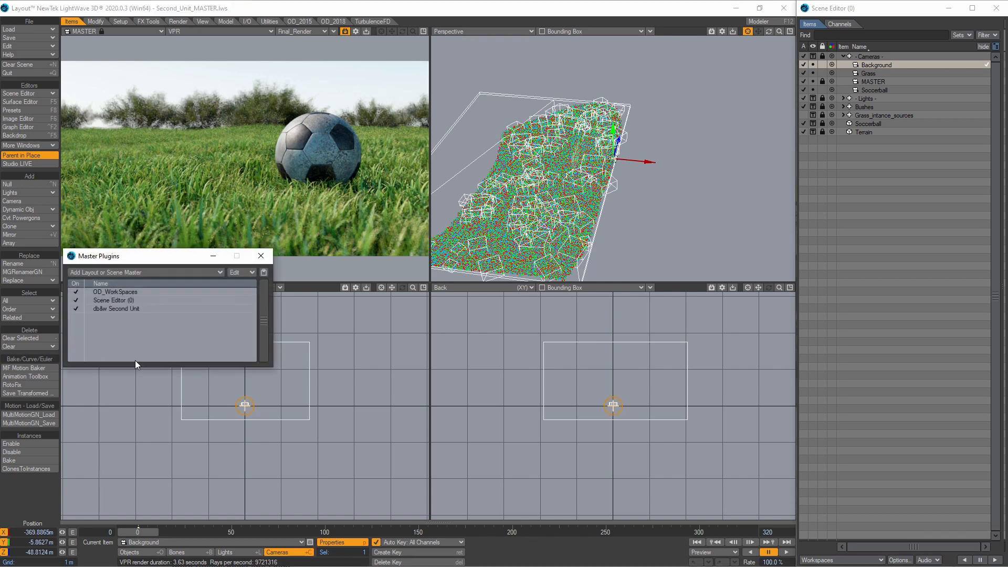
double_click(120, 309)
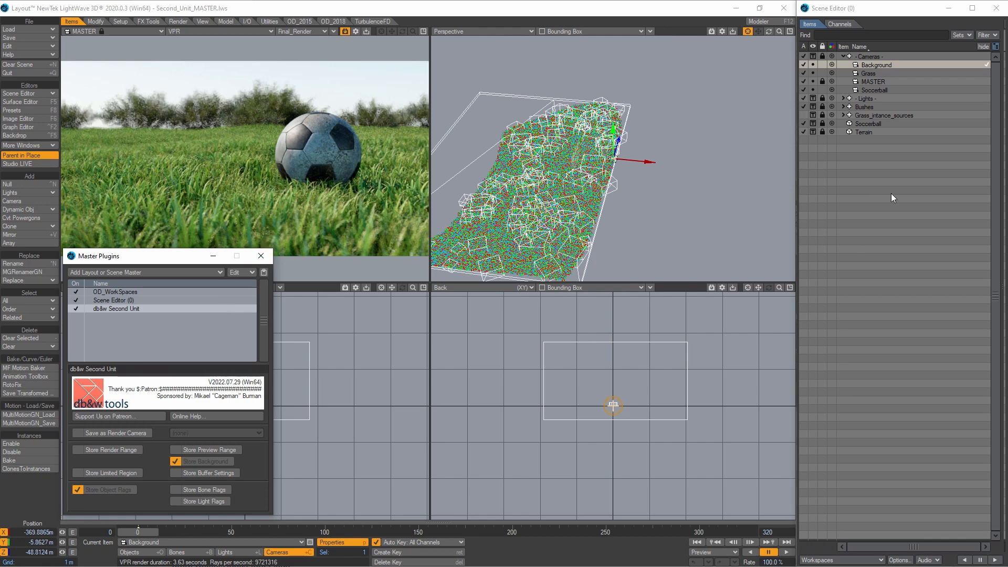
For the Background camera, set Grass_intance_sources with all its child items, the Soccerball object and Terrain to Unseen by Camera.
click(891, 116)
shift+click(880, 123)
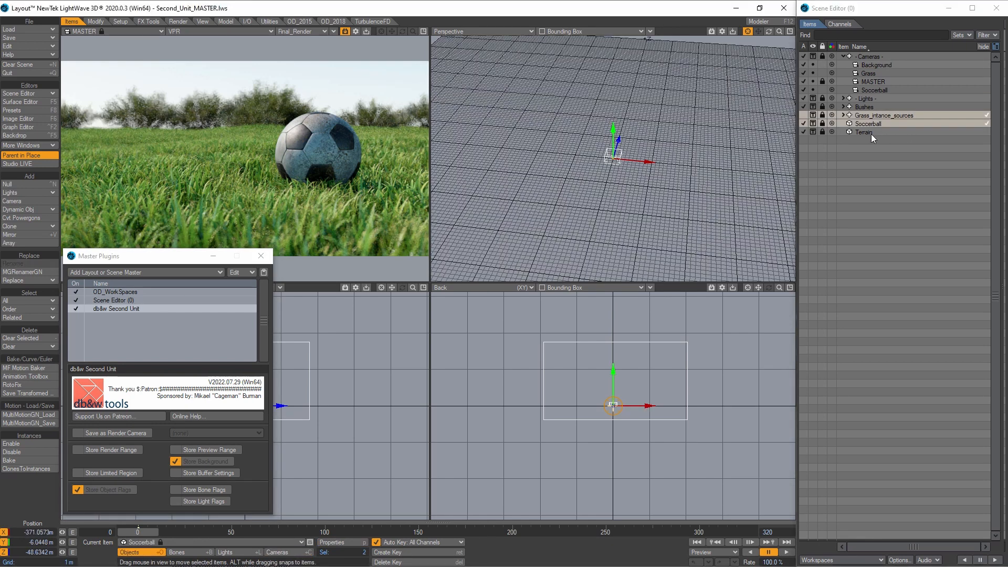
shift+click(871, 132)
right_click(871, 134)
mouse_move(893, 140)
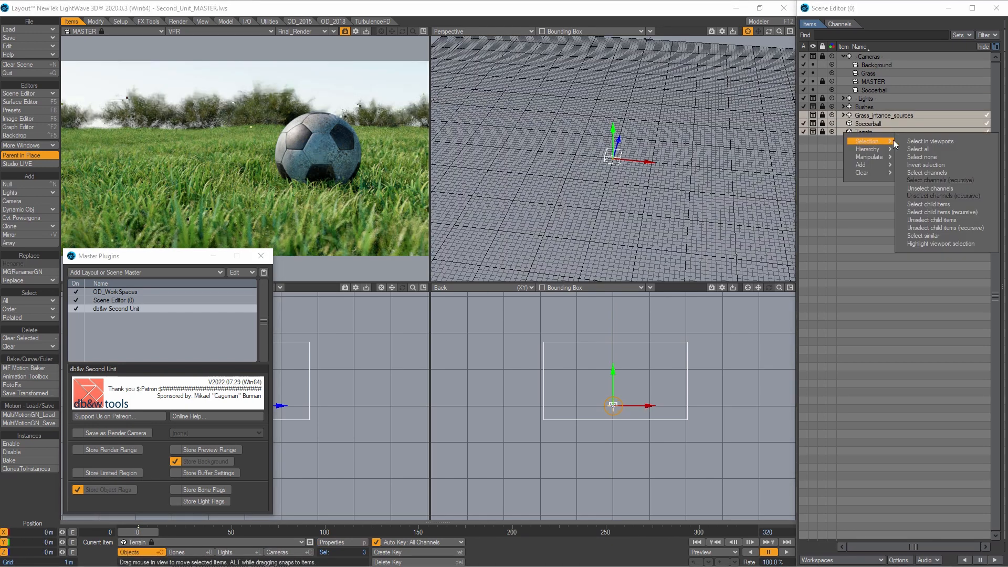
click(939, 213)
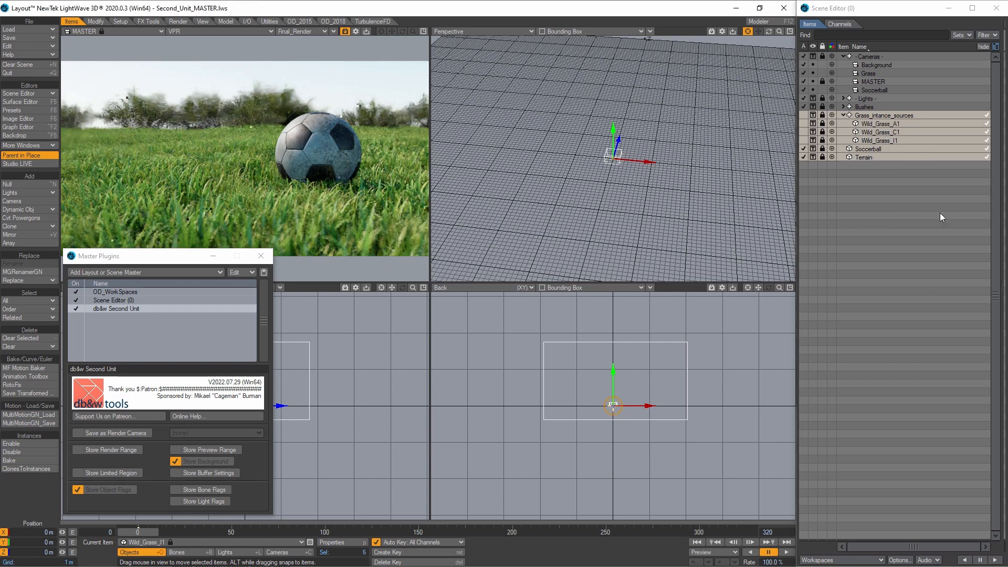
key(p)
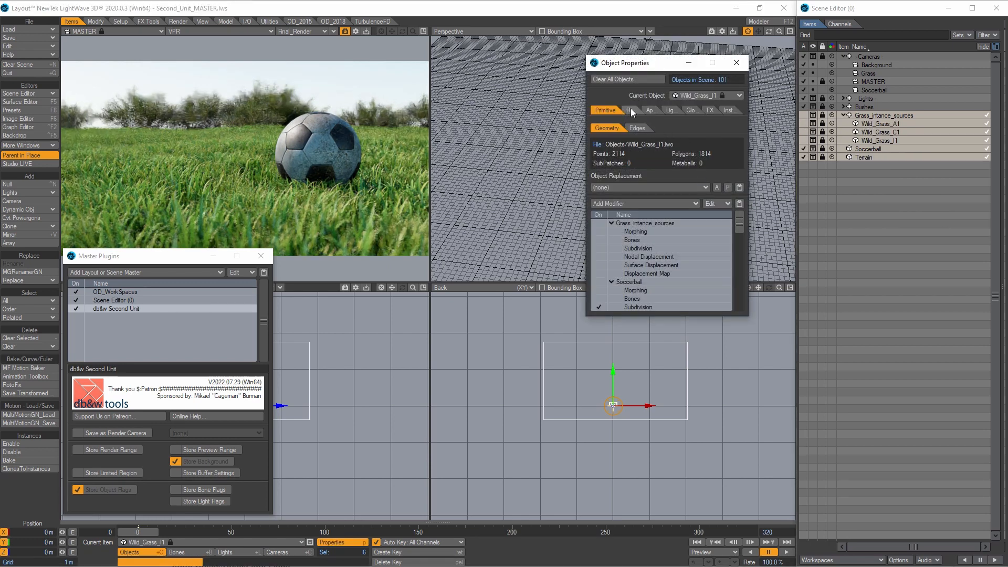
click(631, 109)
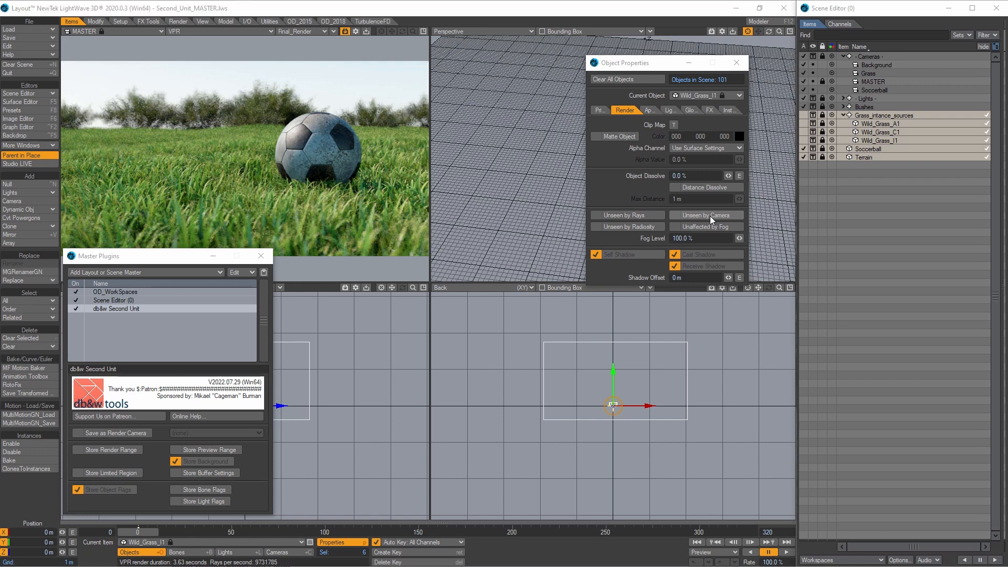
click(709, 216)
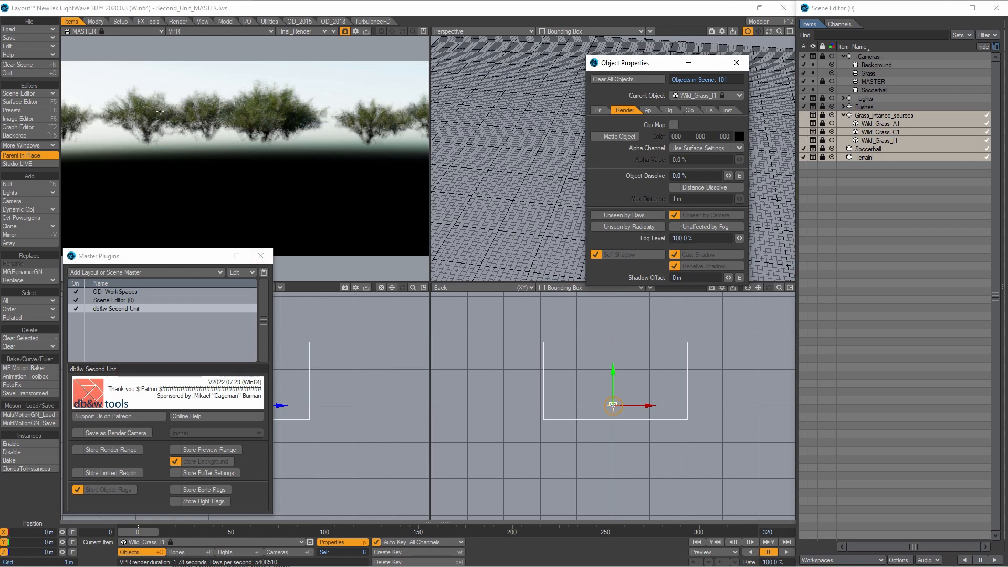
Switch to the MASTER camera and back to Background to compare their stored object visibility.
click(884, 81)
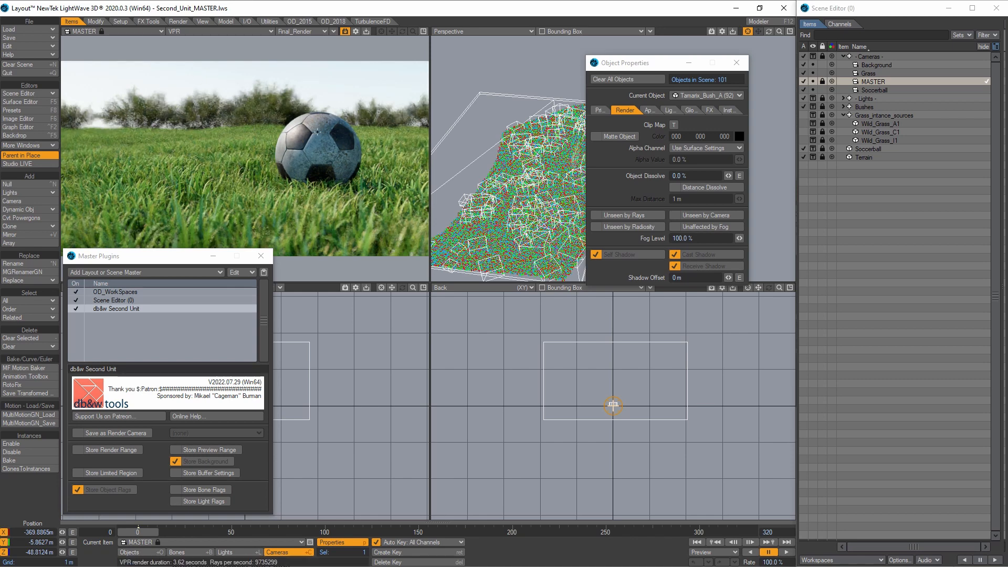
click(896, 65)
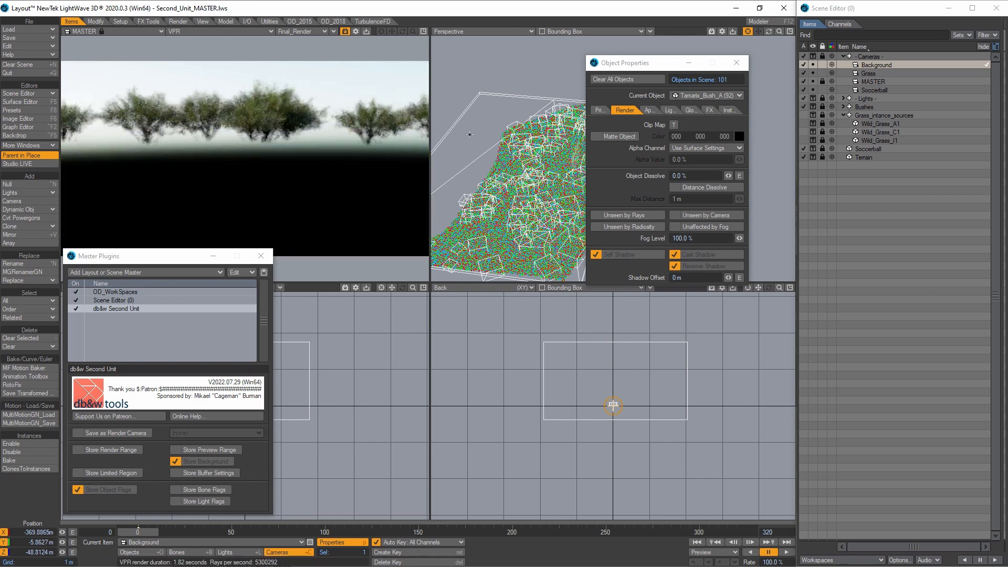
For the Grass camera, set Bushes with all its child items and the Soccerball object to Unseen by Camera.
click(879, 74)
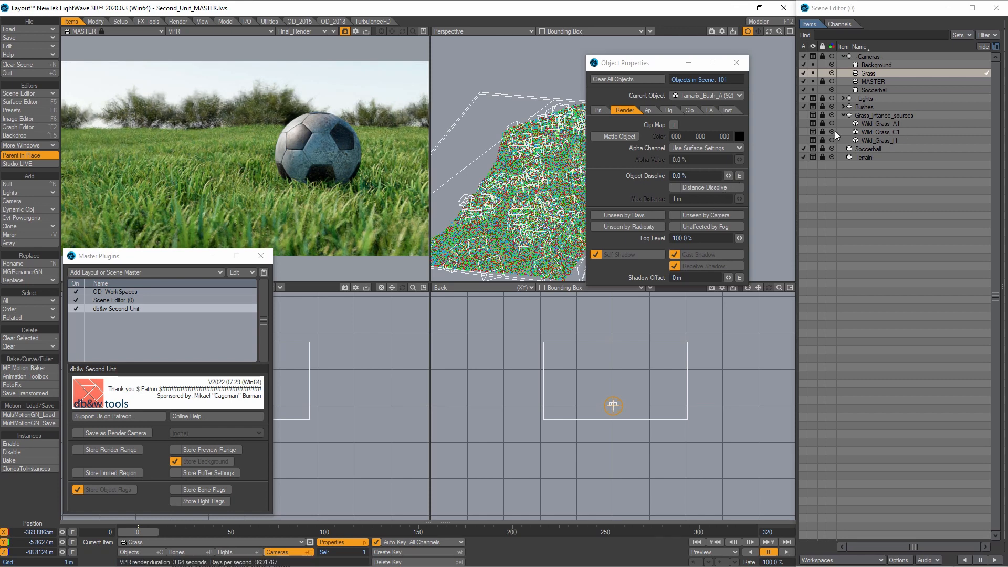
click(844, 115)
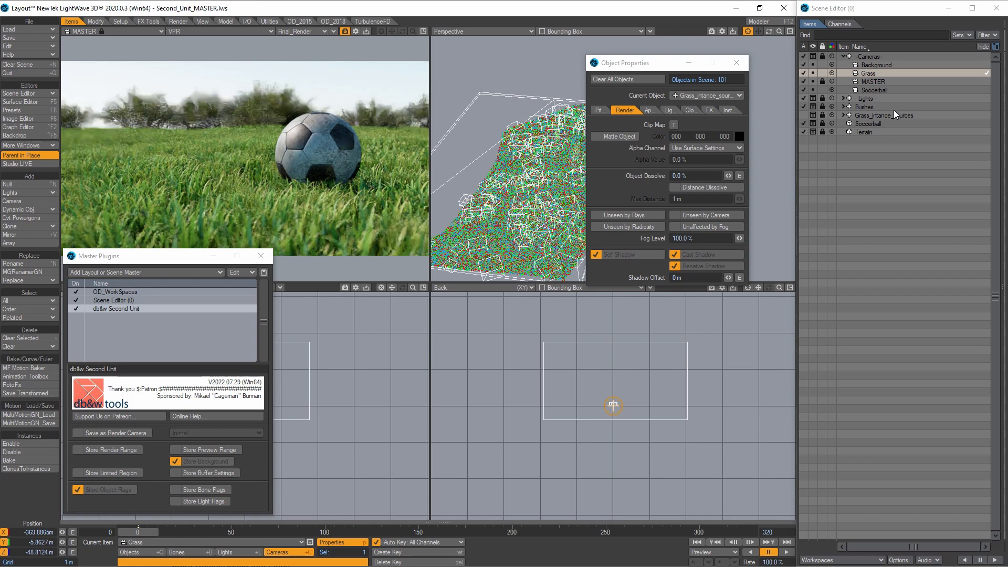
click(874, 107)
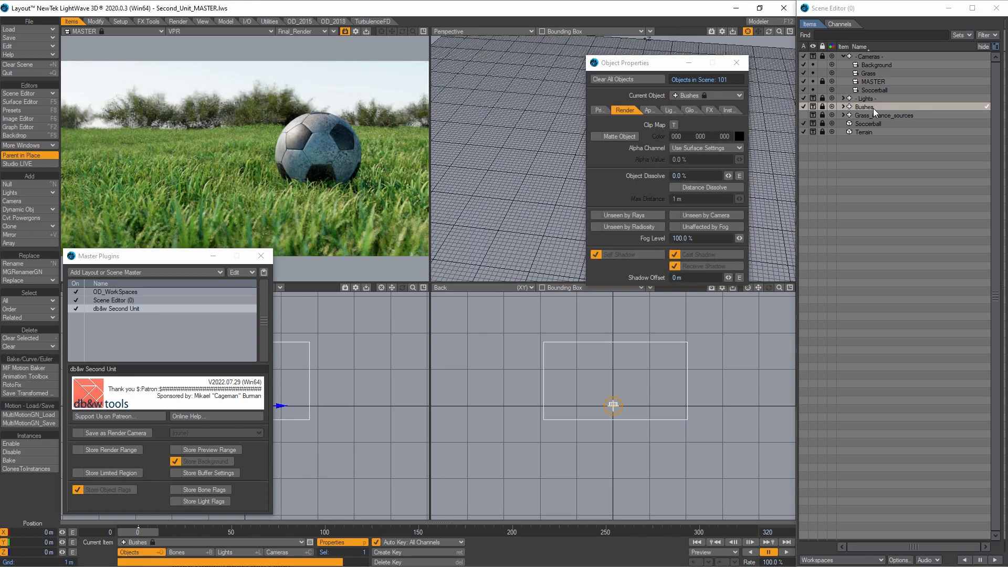
ctrl+click(875, 124)
right_click(875, 123)
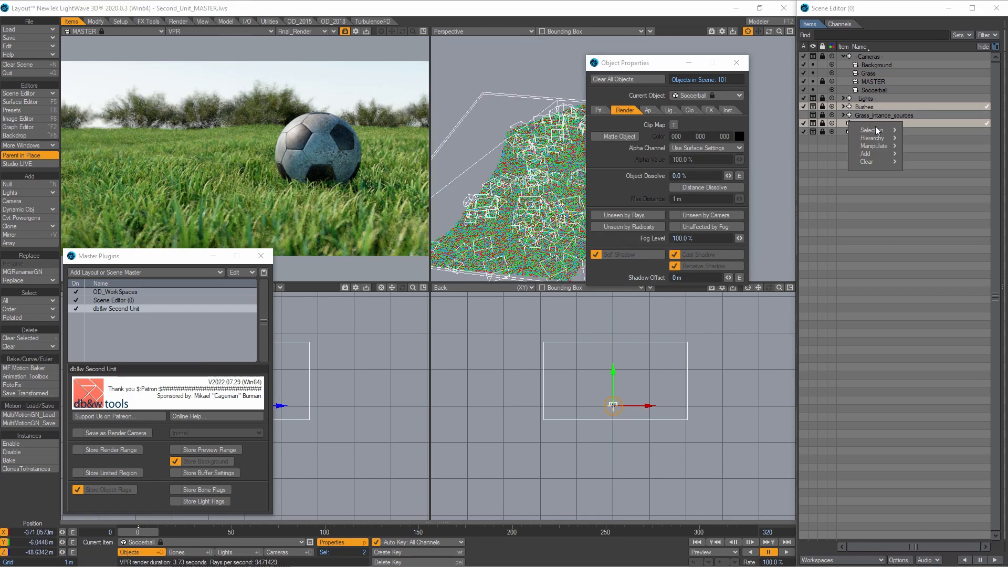
mouse_move(875, 129)
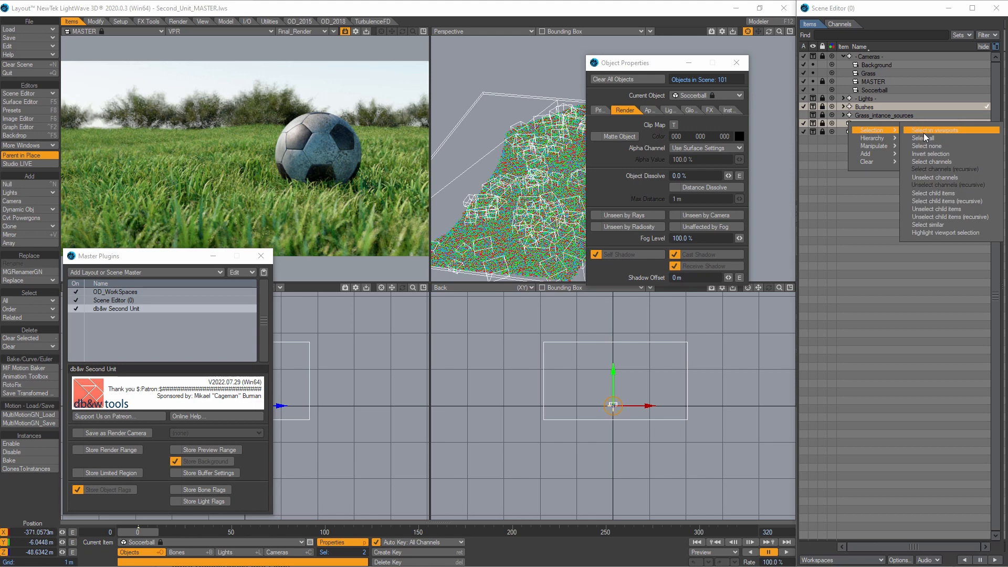
click(950, 202)
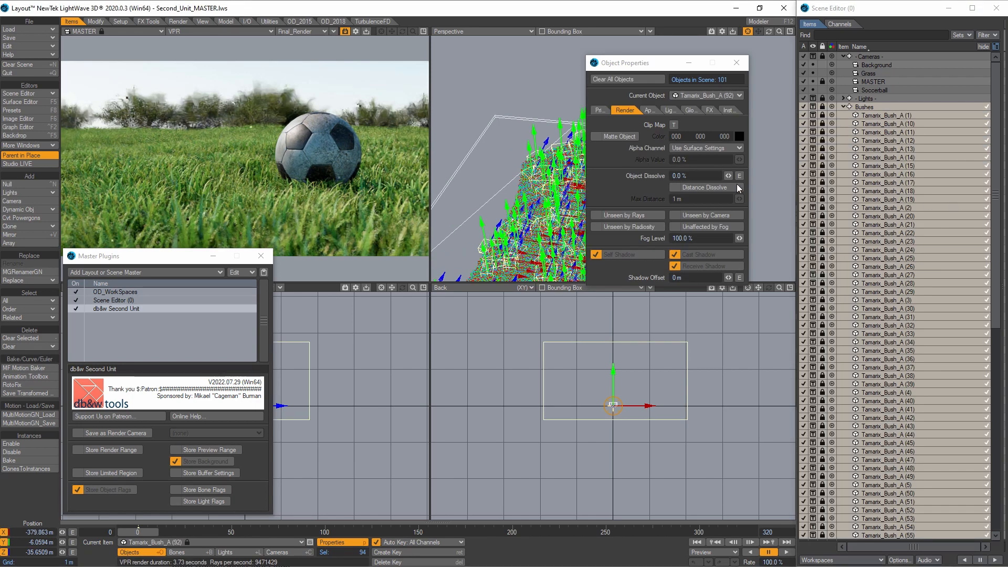
click(697, 215)
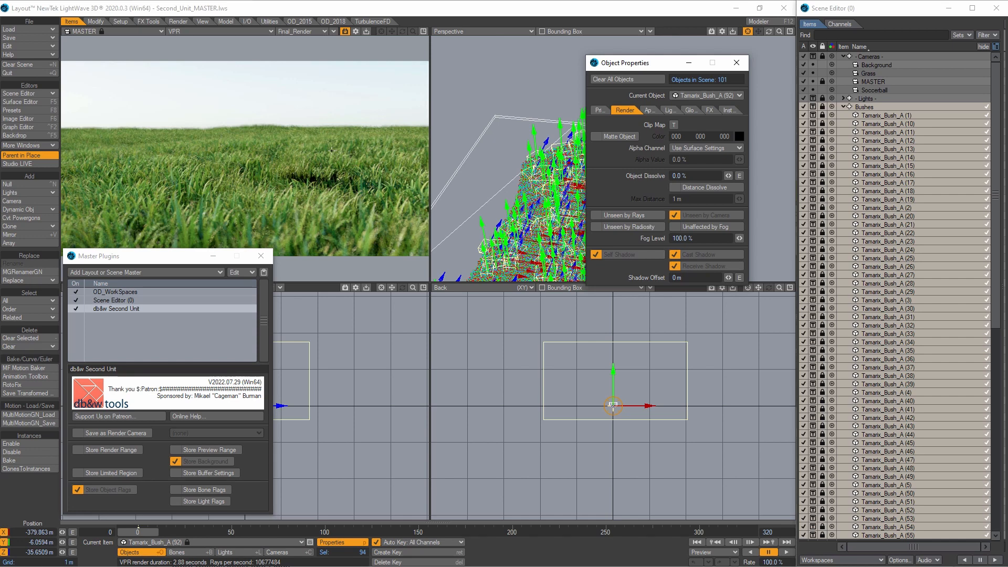
Enable Use Background Color in the compositing effects for the Grass camera.
key(ctrl+F7)
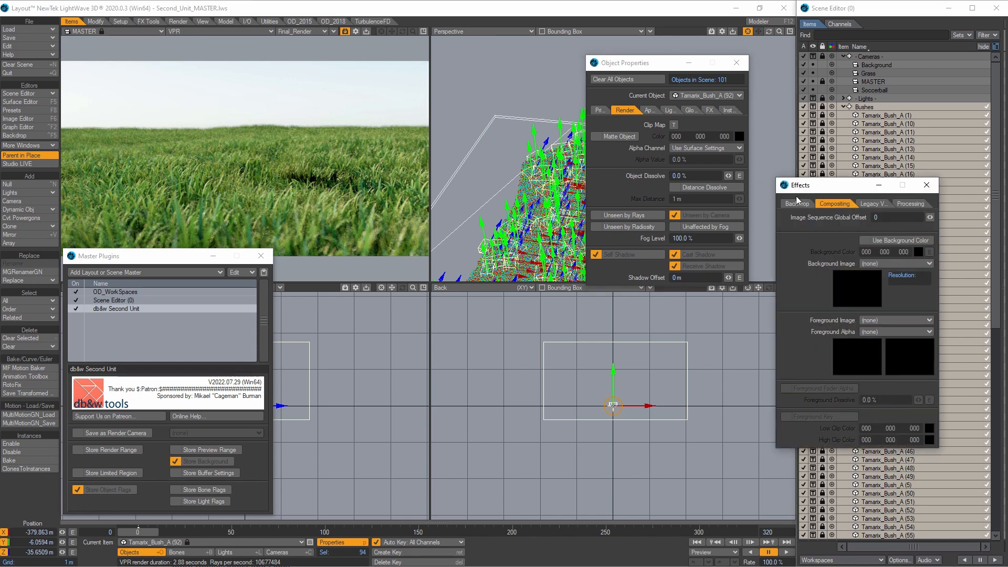
drag(822, 188, 327, 256)
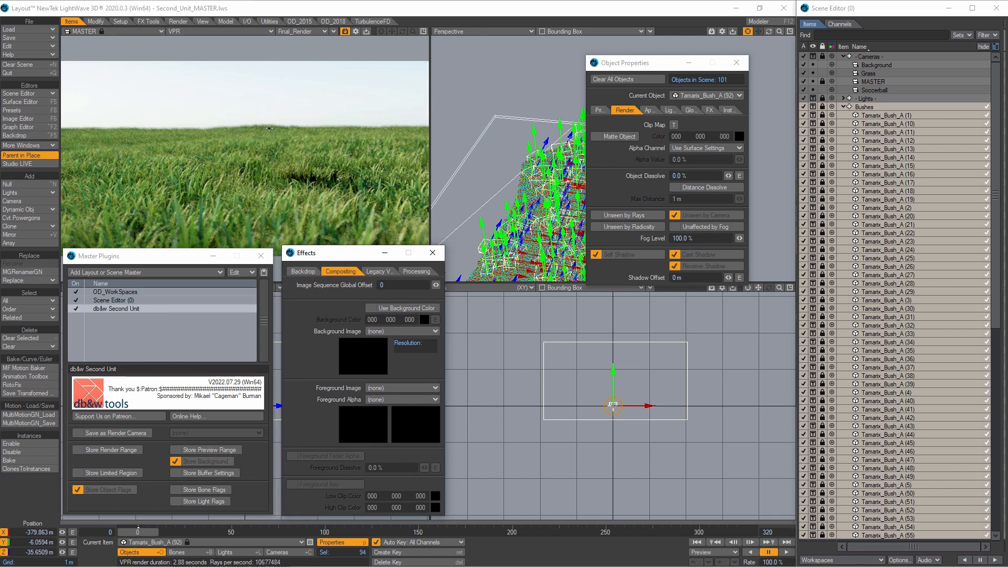
click(402, 308)
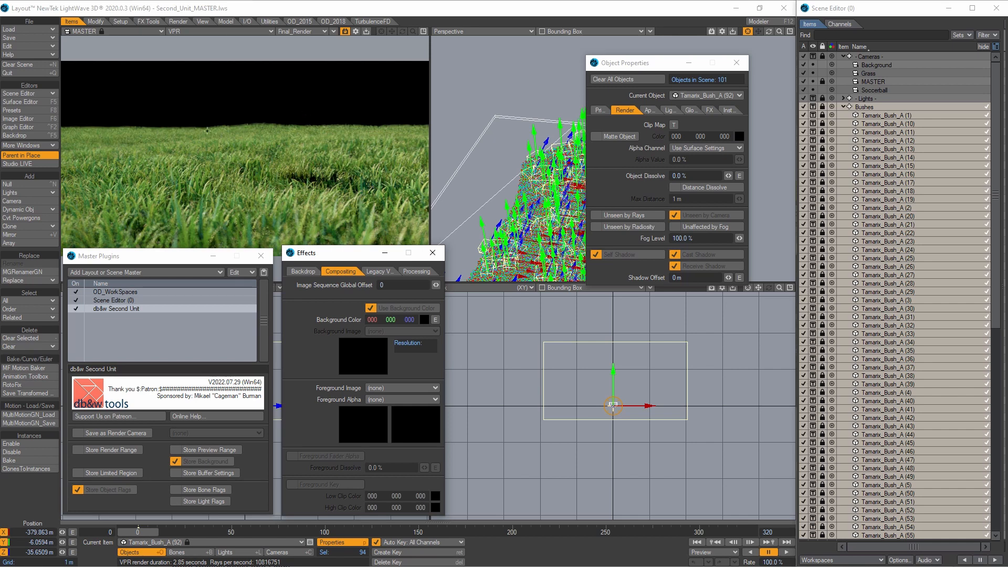
Make Soccerball the current camera and select the Bushes, Grass_intance_sources and Terrain objects.
click(887, 90)
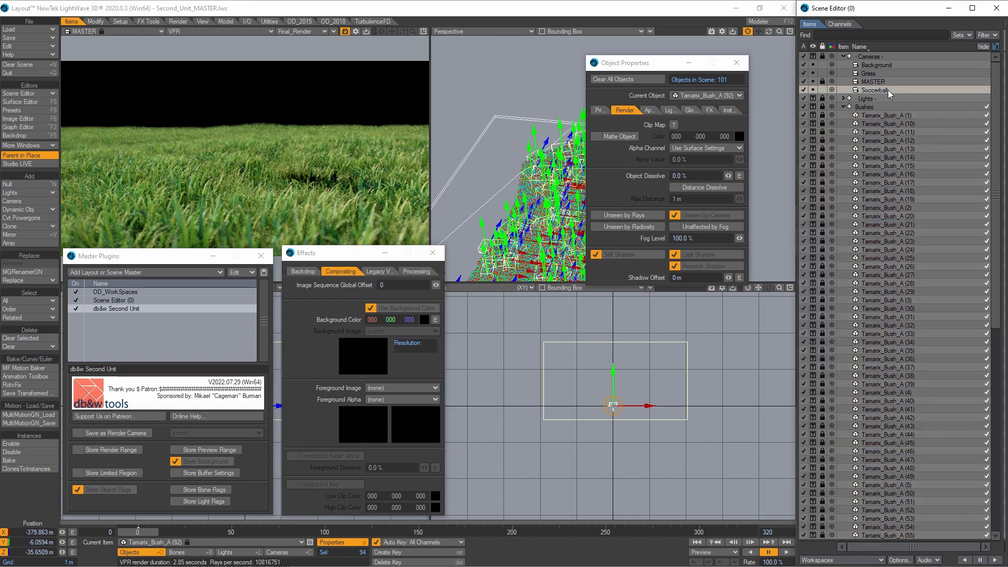
click(843, 107)
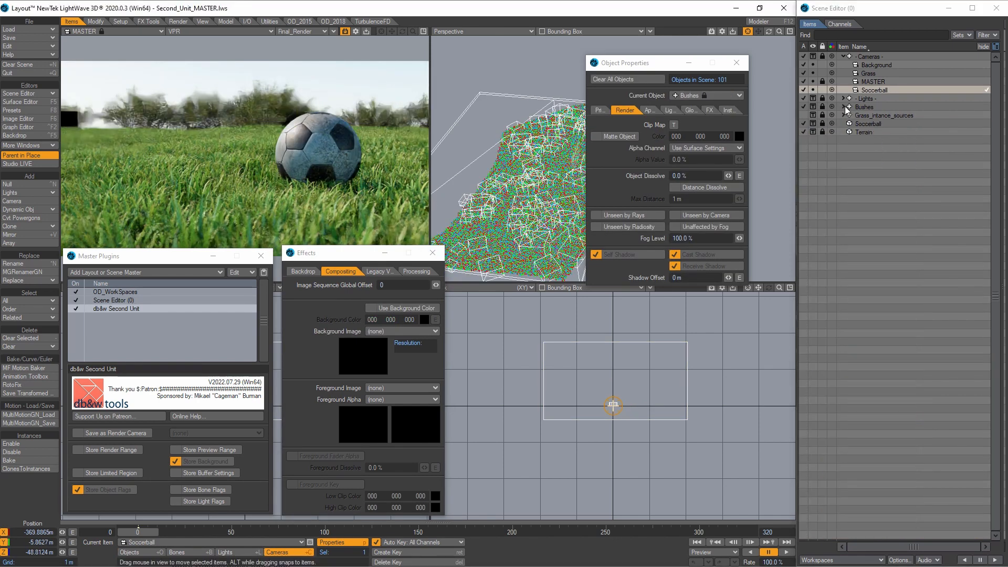
click(875, 106)
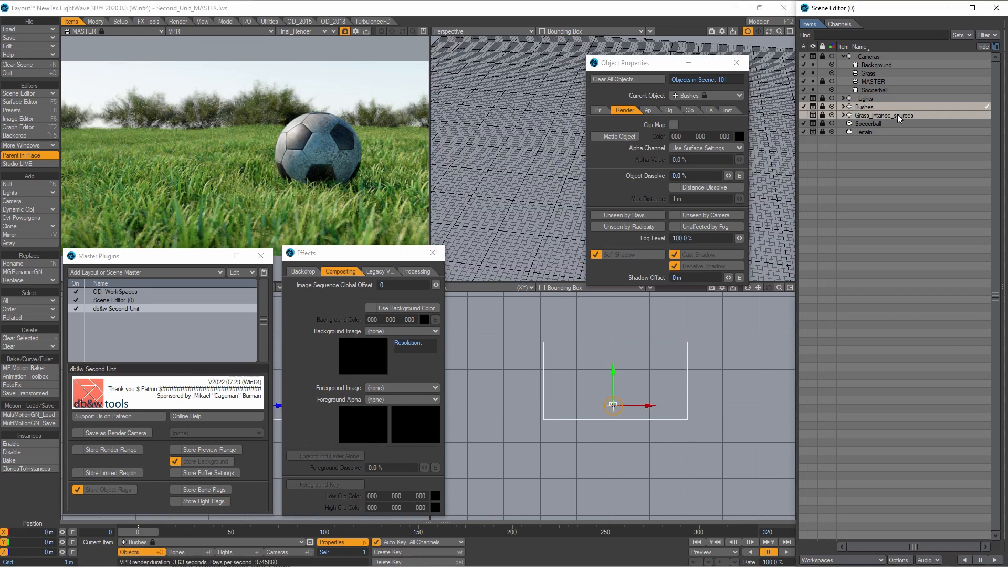
ctrl+click(897, 115)
ctrl+click(871, 131)
right_click(872, 131)
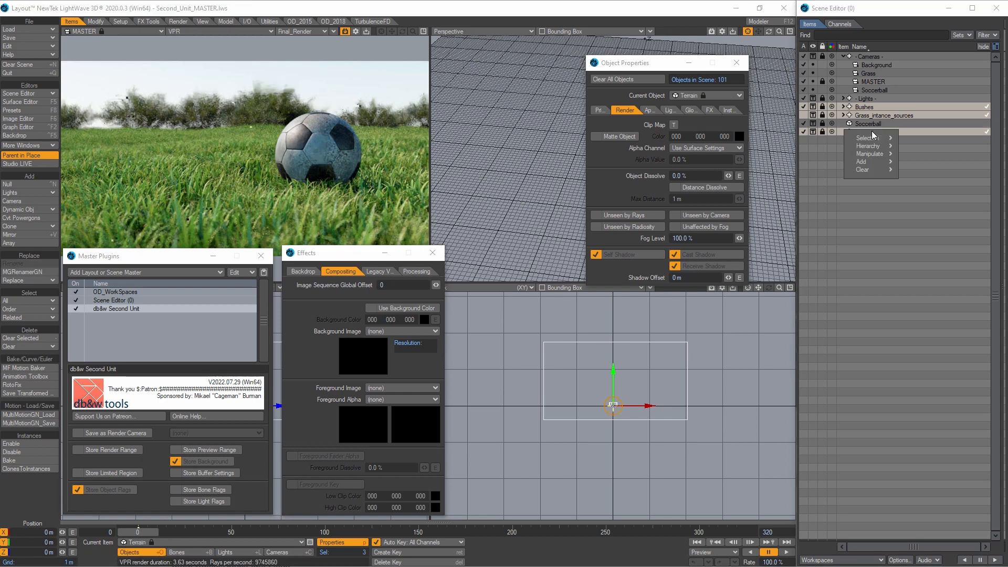
mouse_move(877, 138)
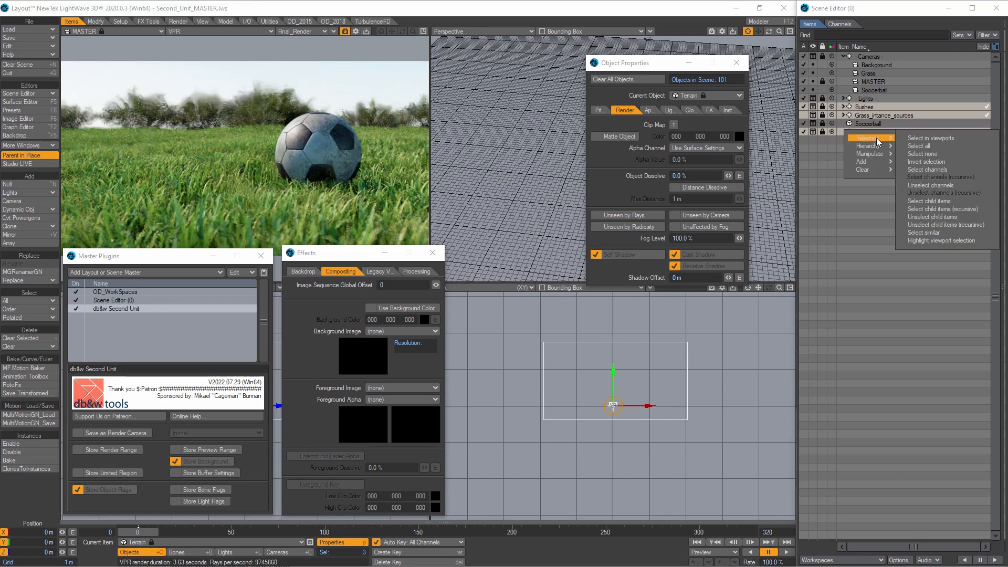
click(949, 223)
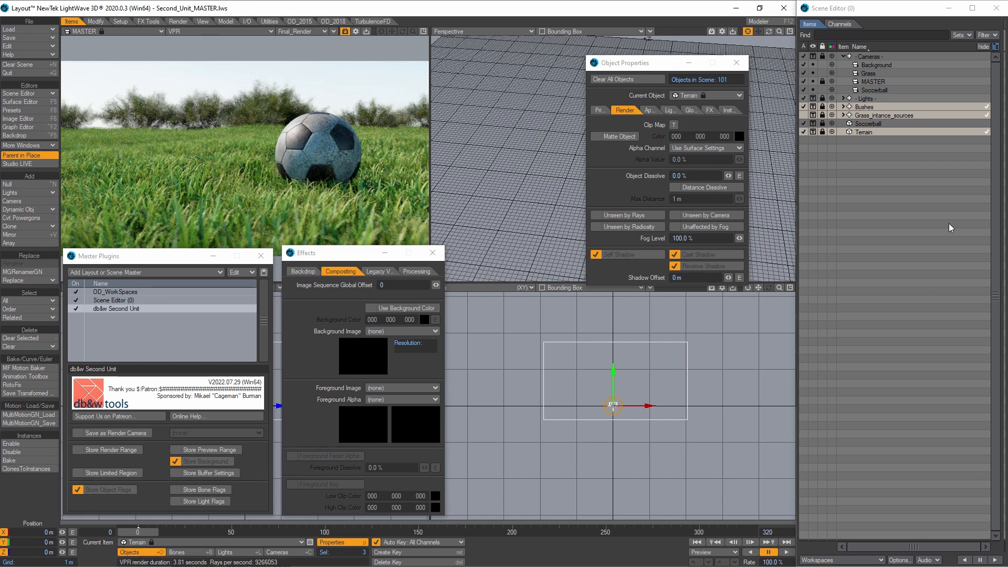
Add all child items recursively to the selection, set the selected objects to Unseen by Camera, and close their properties.
right_click(916, 103)
mouse_move(916, 111)
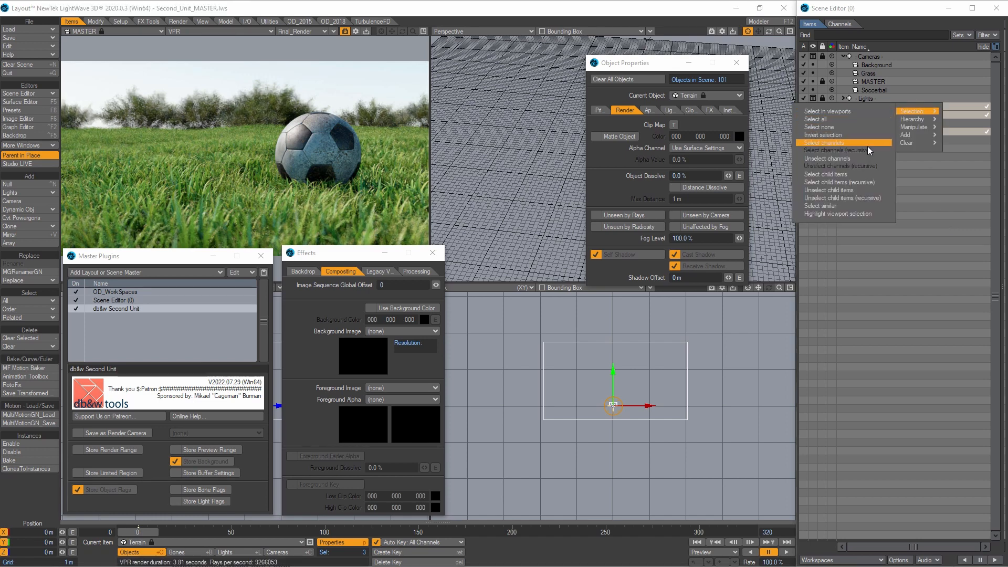
click(868, 182)
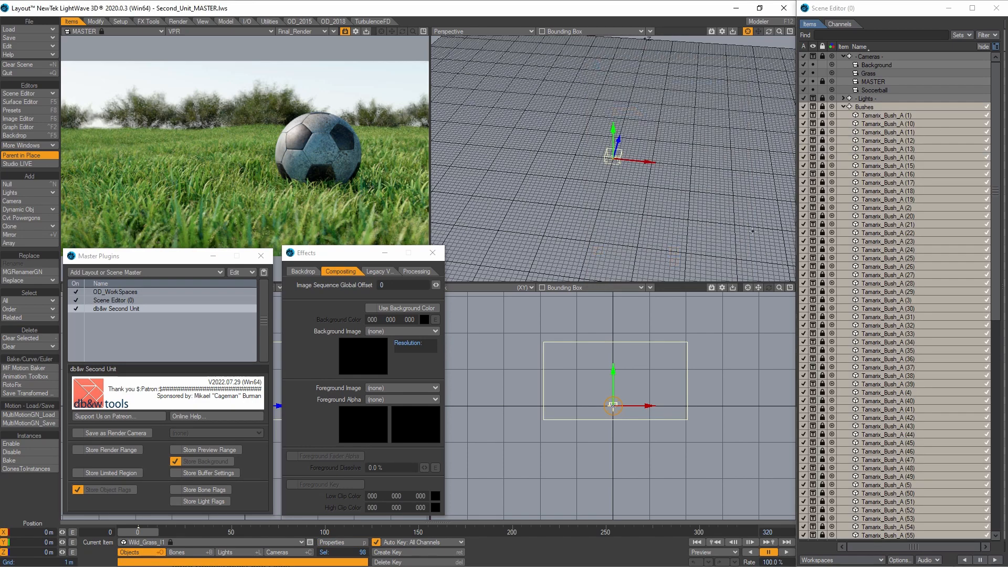
key(p)
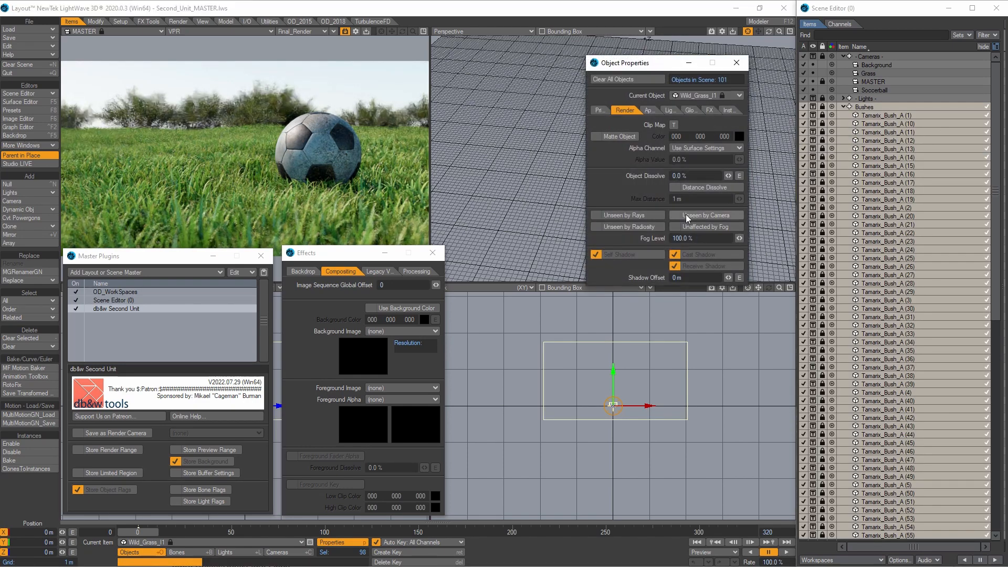
click(688, 216)
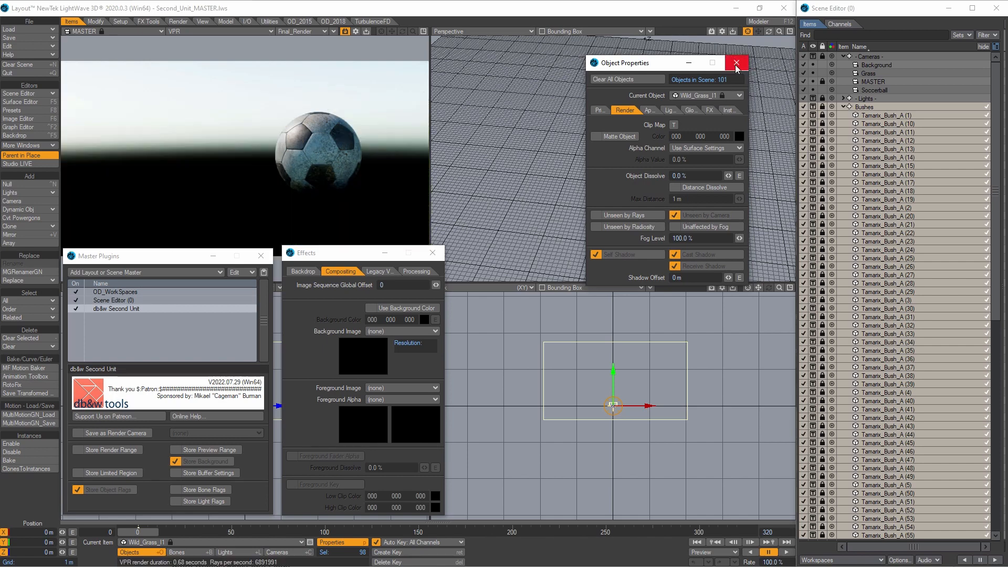
click(737, 65)
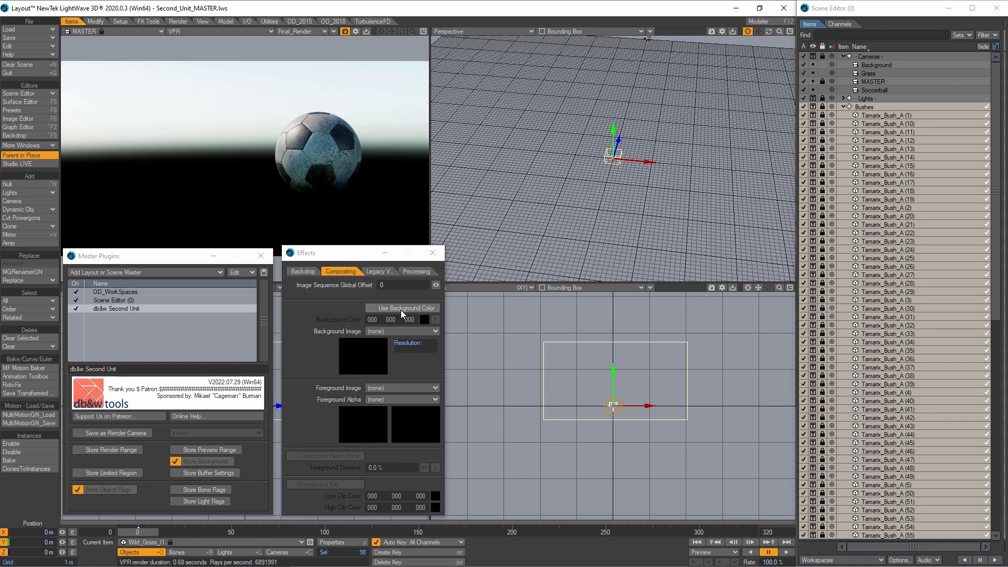
Enable Use Background Color in the compositing effects for the Soccerball camera and collapse the Bushes hierarchy.
click(402, 310)
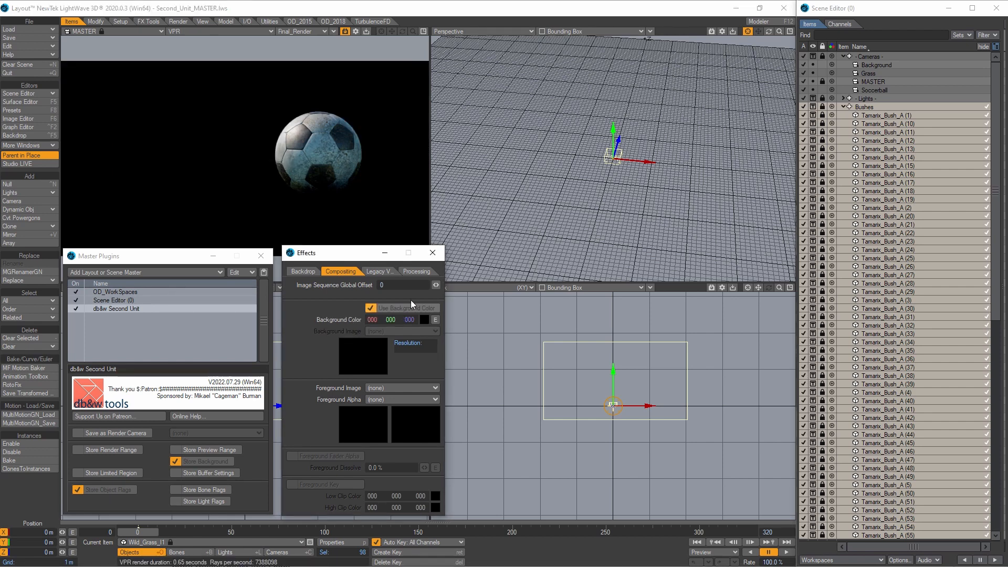
click(844, 107)
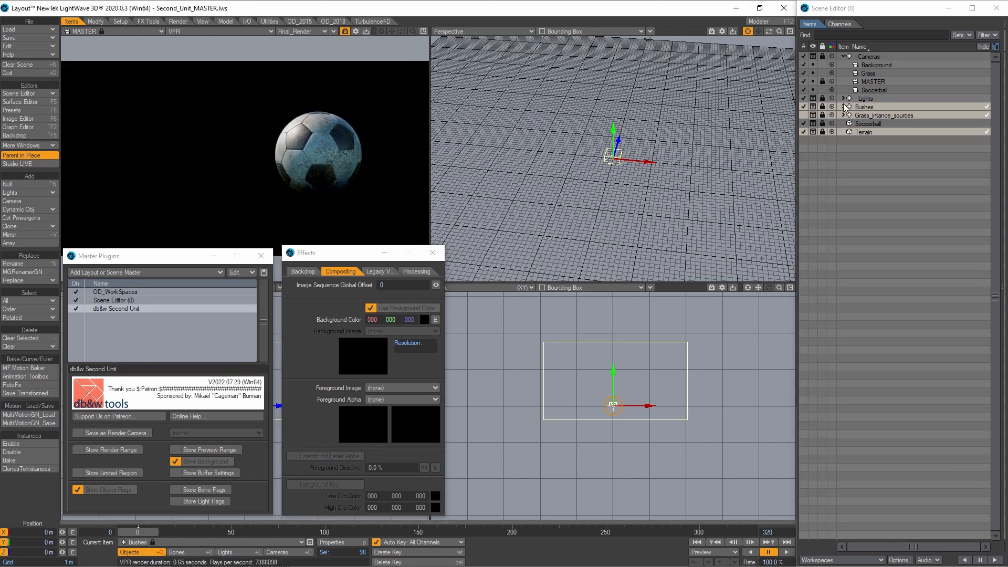
Close the Effects and Master Plugins windows and preview the Background, Grass and Soccerball cameras one after another.
click(890, 67)
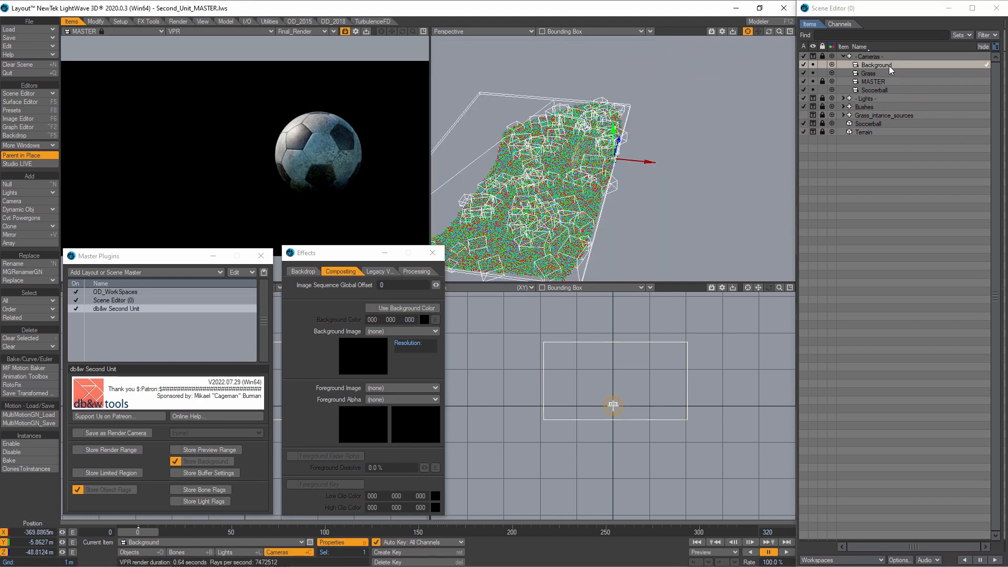
click(433, 252)
click(261, 256)
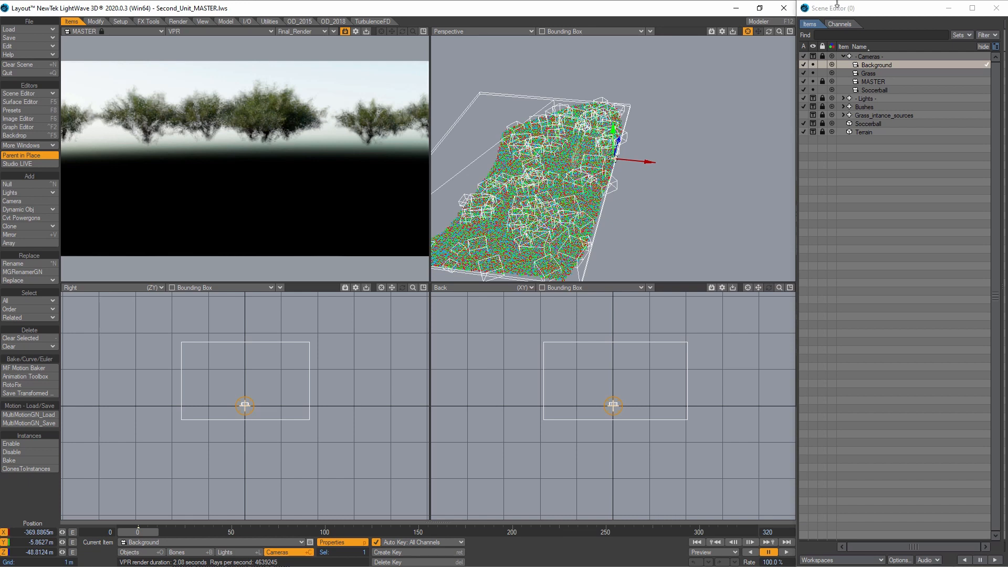
click(868, 73)
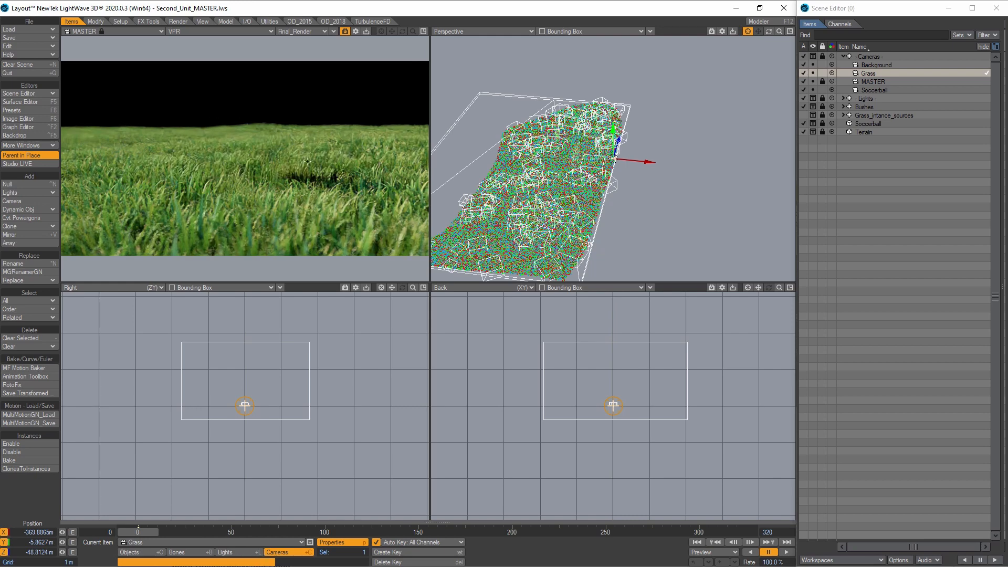
click(874, 91)
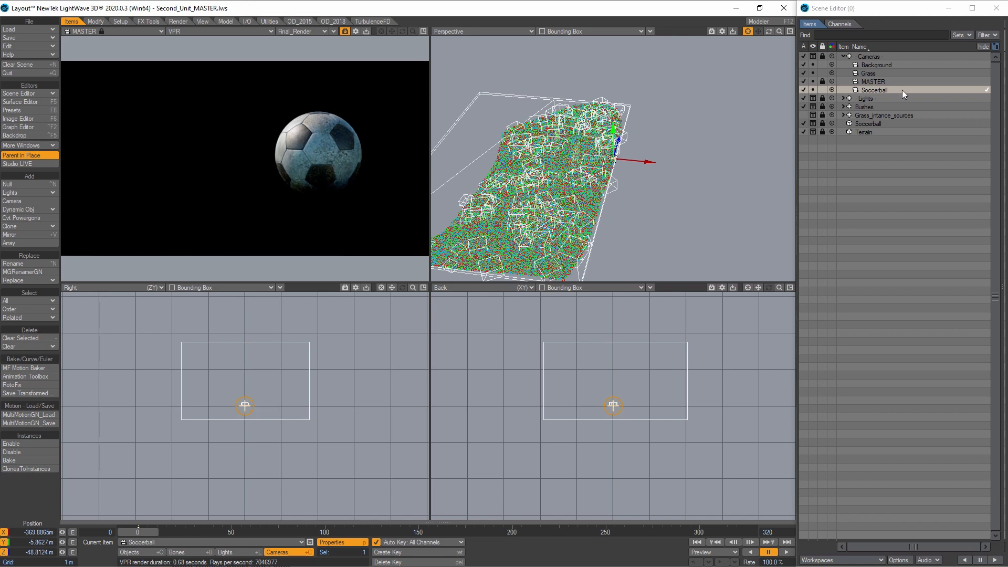
Render the Background, Grass and Soccerball cameras in turn, turning off the render display for the Background render.
click(893, 66)
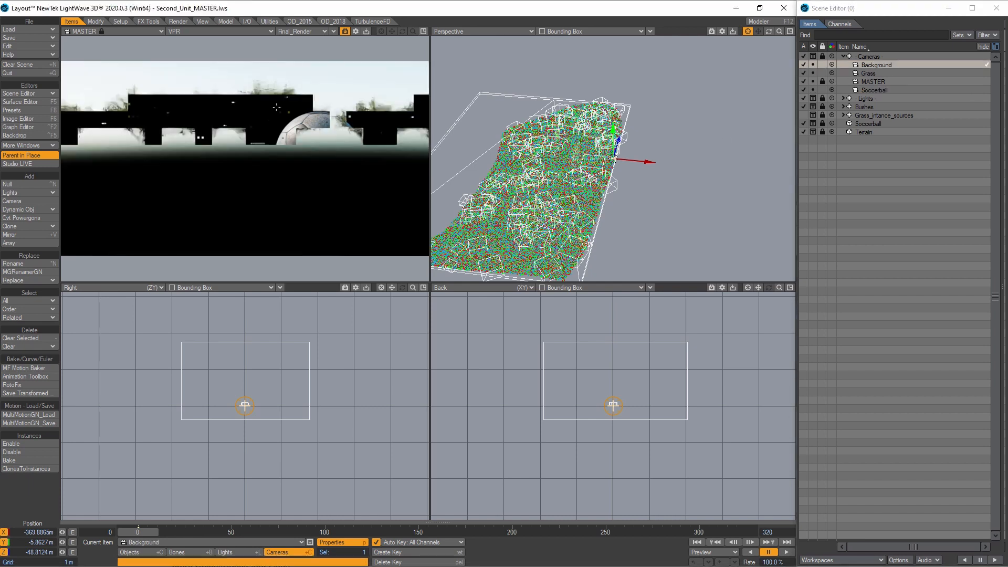
key(F10)
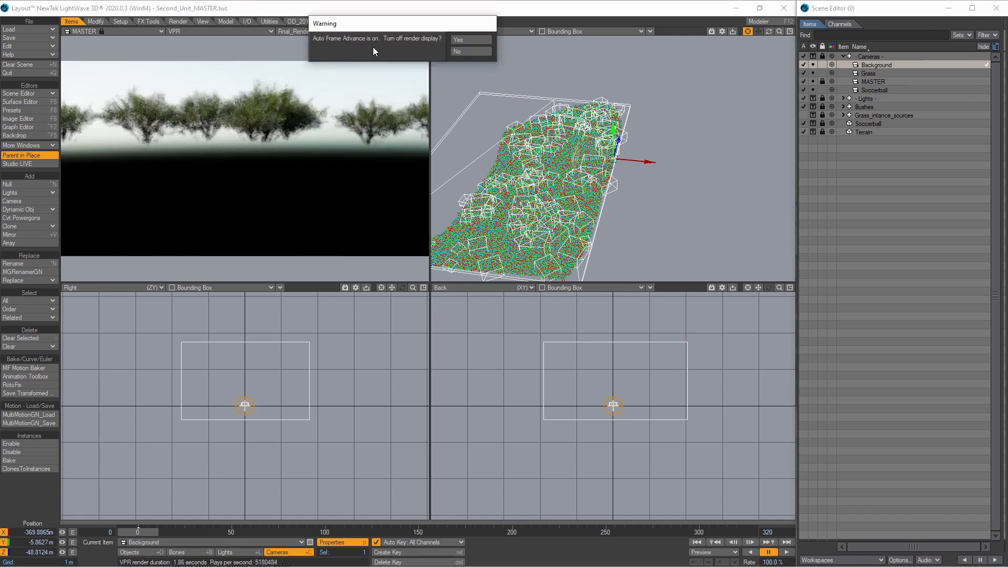
click(467, 40)
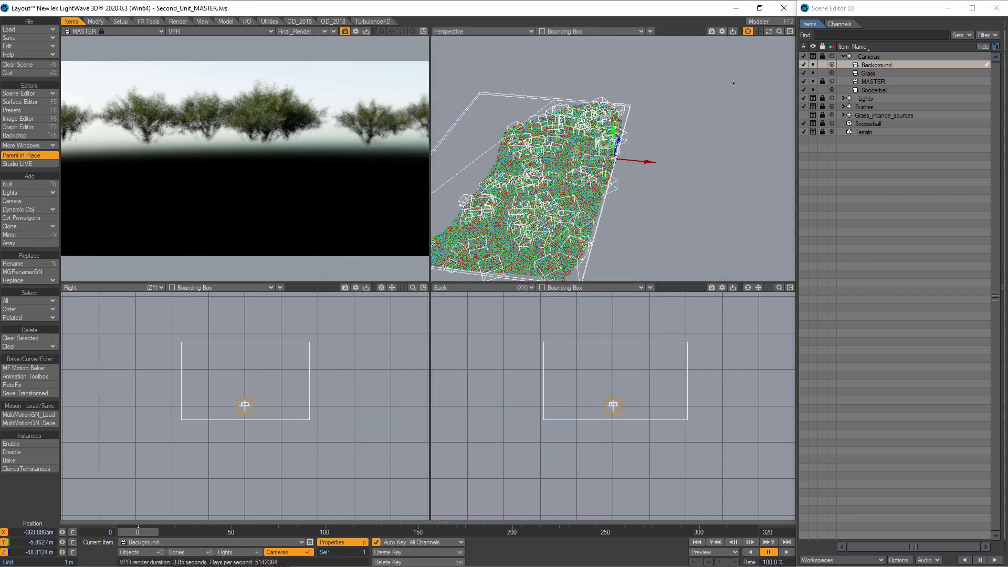
click(869, 74)
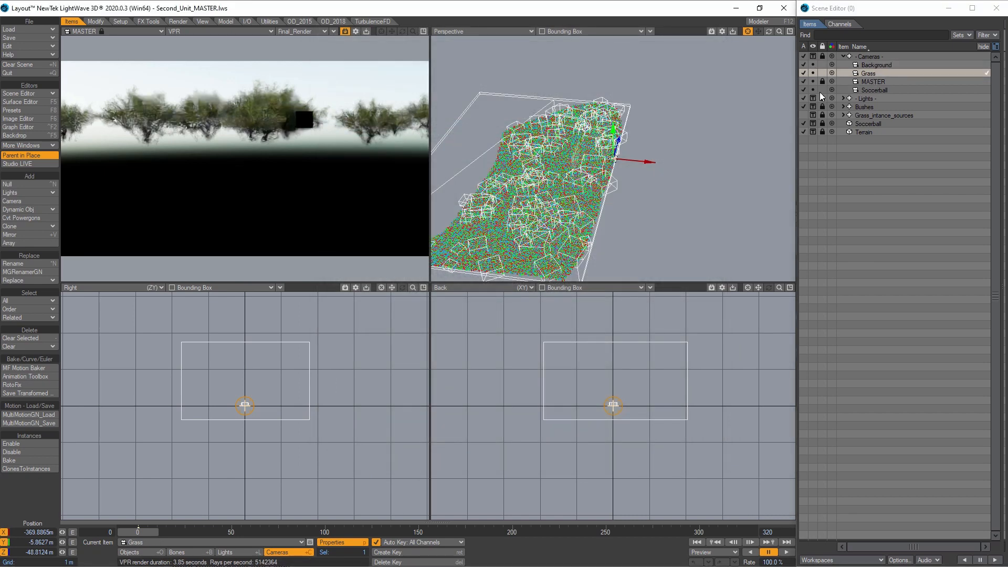
key(F9)
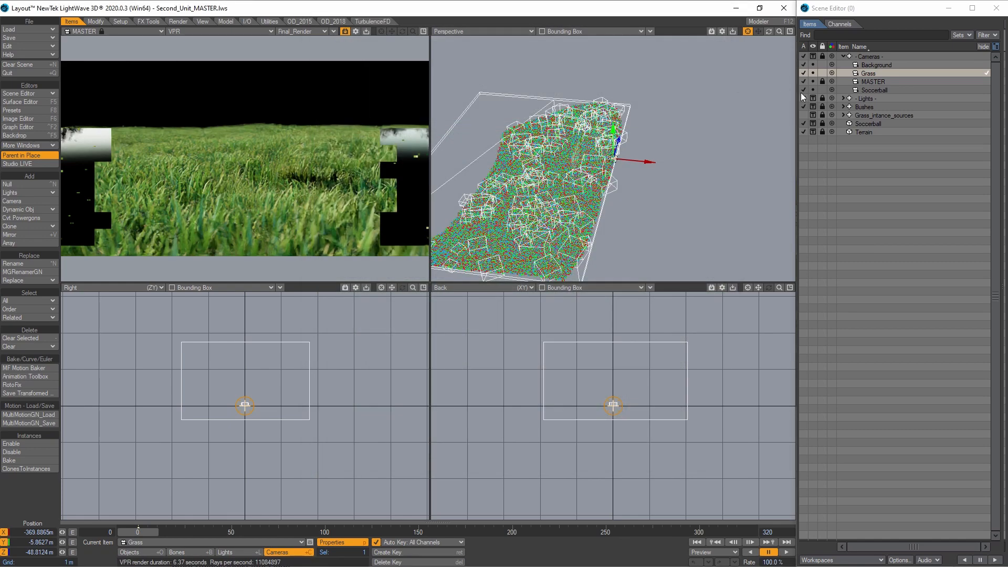
click(874, 90)
key(F9)
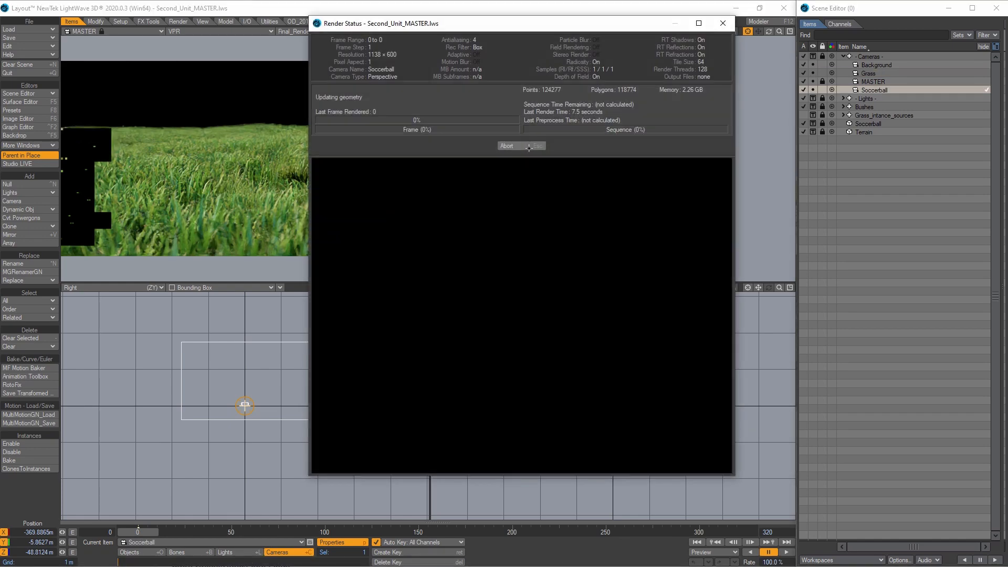
click(529, 147)
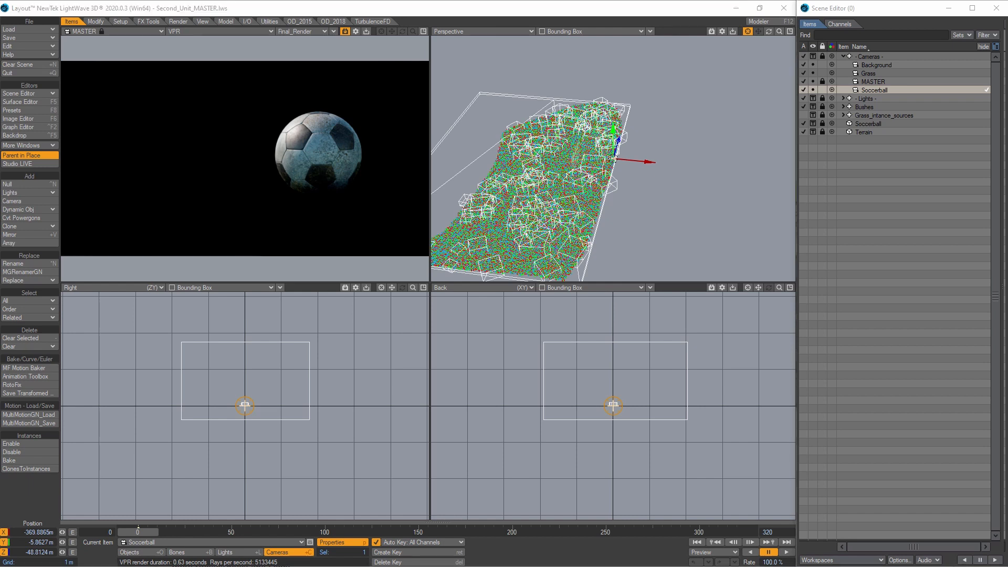
Switch to the file manager and examine the rendered files in the Background, Grass and Soccerball subfolders of Renders.
drag(1007, 83, 531, 54)
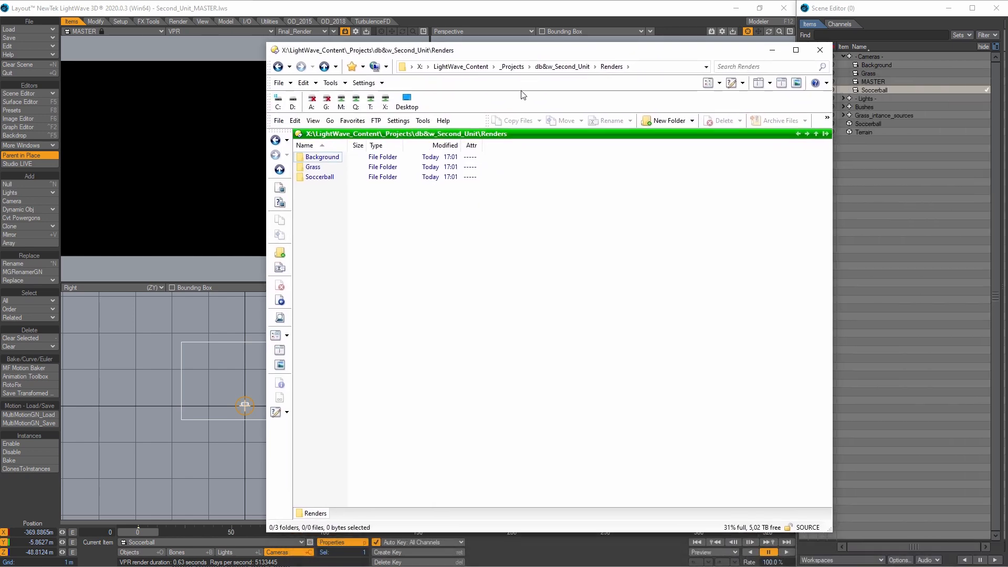
double_click(336, 162)
key(BackSpace)
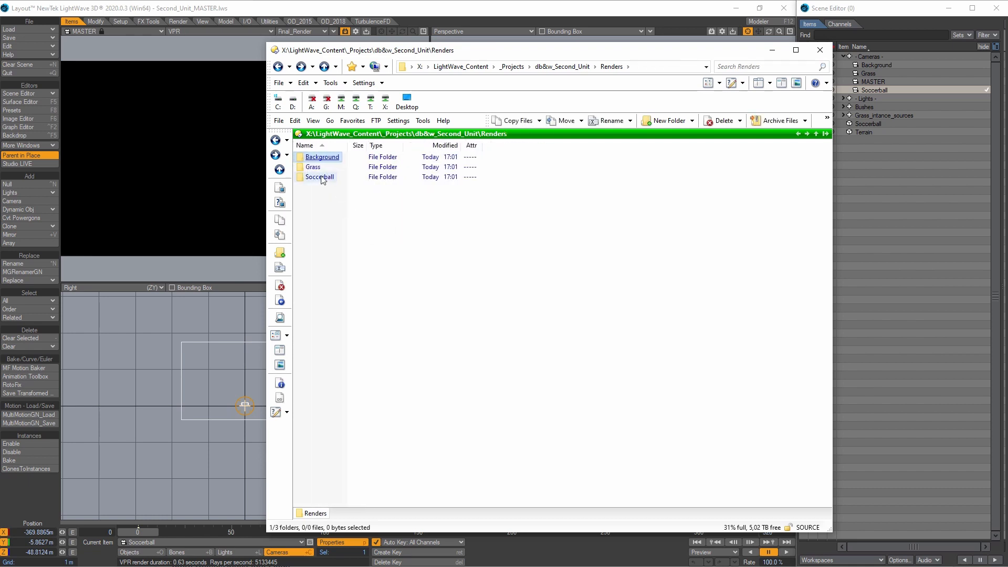
double_click(336, 164)
key(BackSpace)
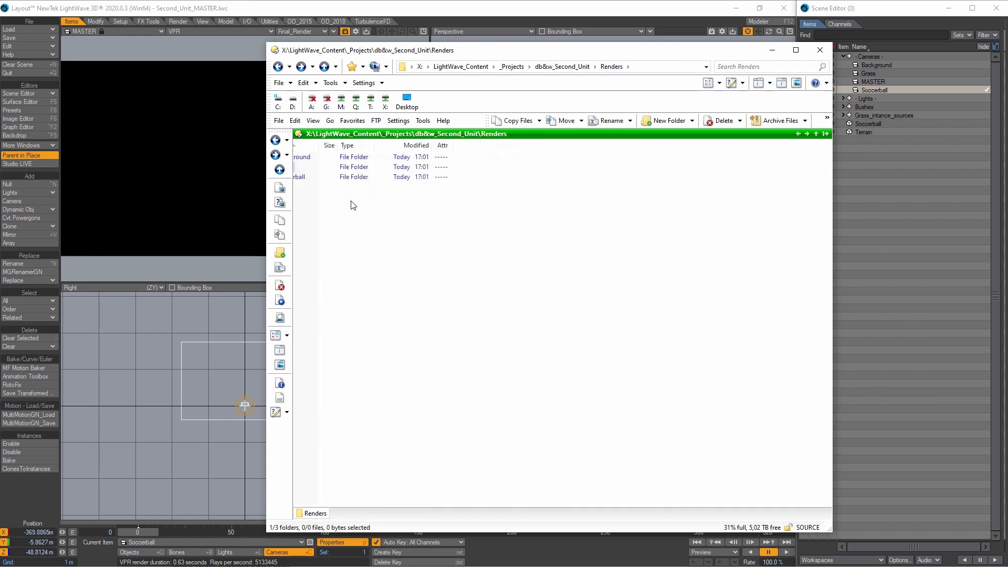
double_click(318, 175)
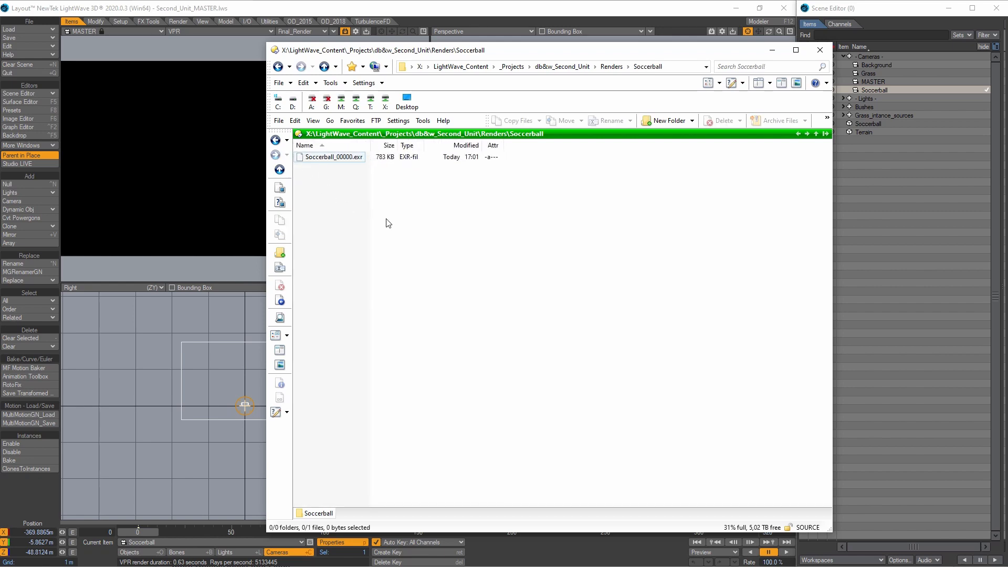
key(BackSpace)
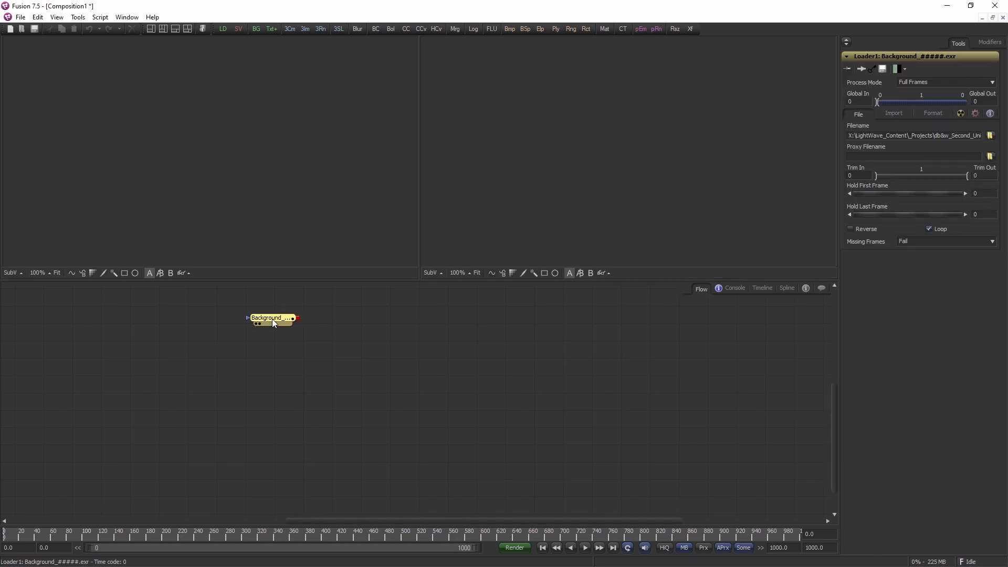
In Fusion, show the Background loader in the first viewer and enable Make Alpha solid in its import settings.
drag(271, 320, 315, 247)
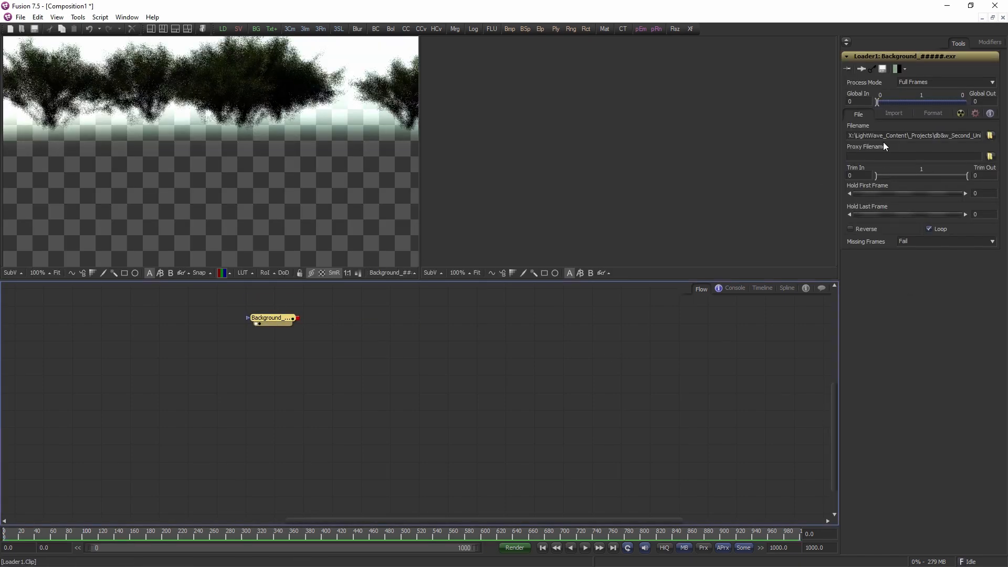
click(893, 114)
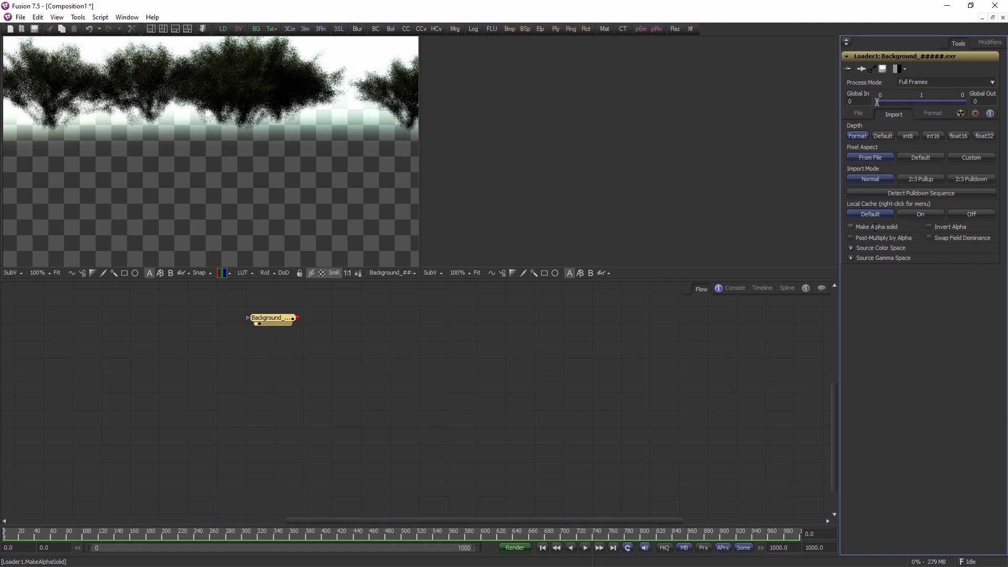
click(877, 227)
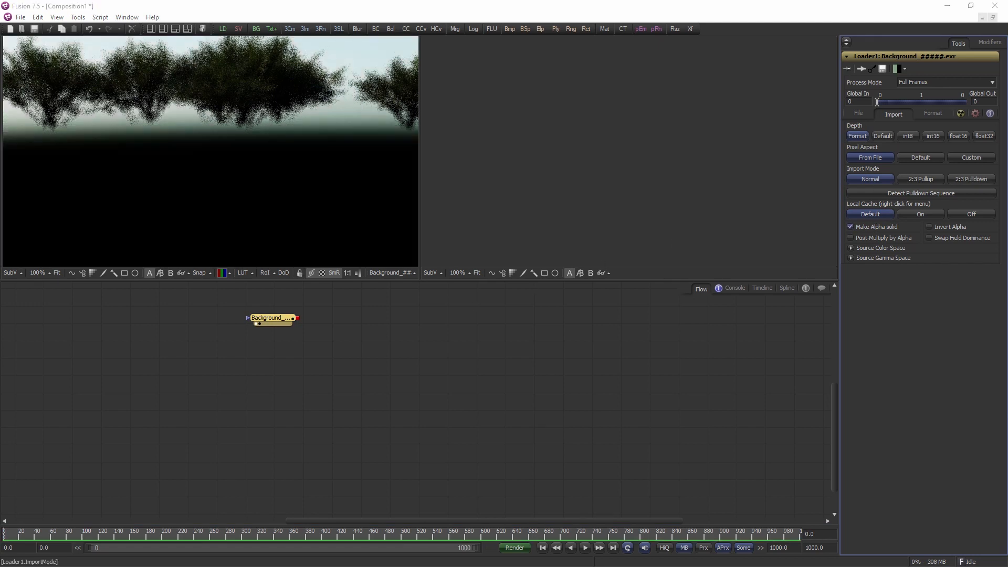
Merge the Grass image over the Background image, show the merge in the first viewer and fit it to the view.
drag(490, 360, 297, 319)
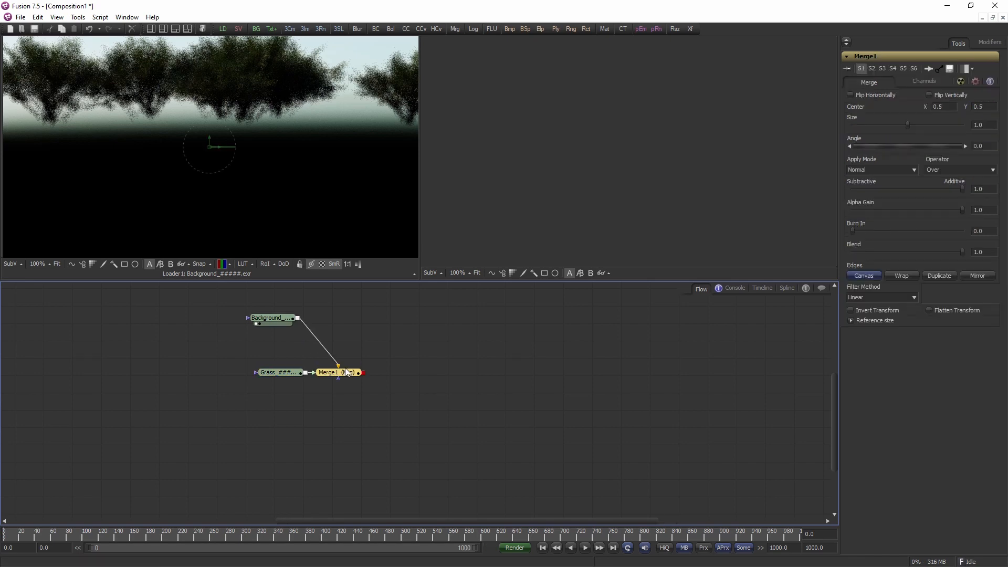
drag(357, 370, 371, 191)
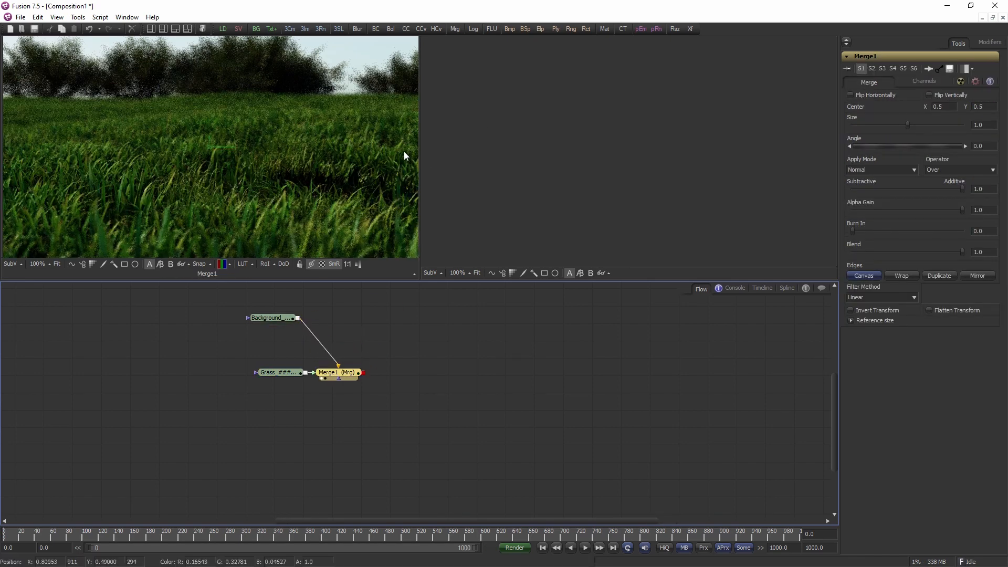
right_click(307, 150)
mouse_move(368, 152)
click(410, 153)
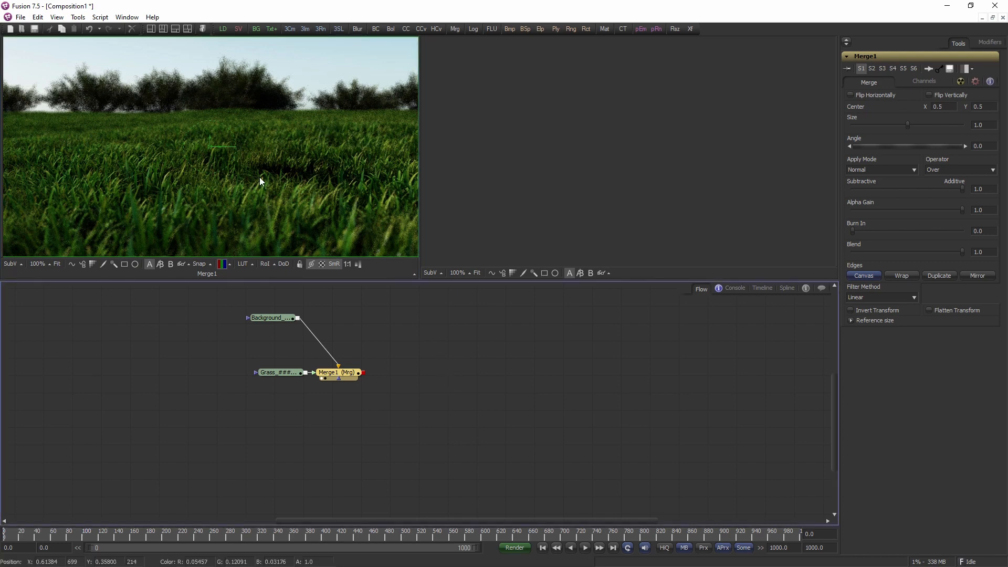
Add a Brightness/Contrast tool fed by the merge's output and show it in the second viewer.
right_click(502, 350)
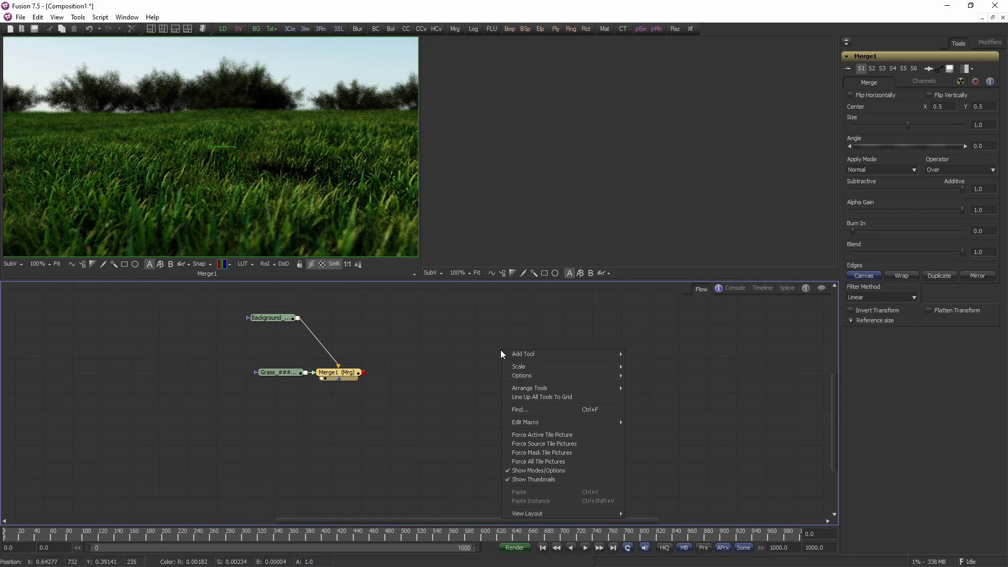
mouse_move(520, 354)
mouse_move(651, 141)
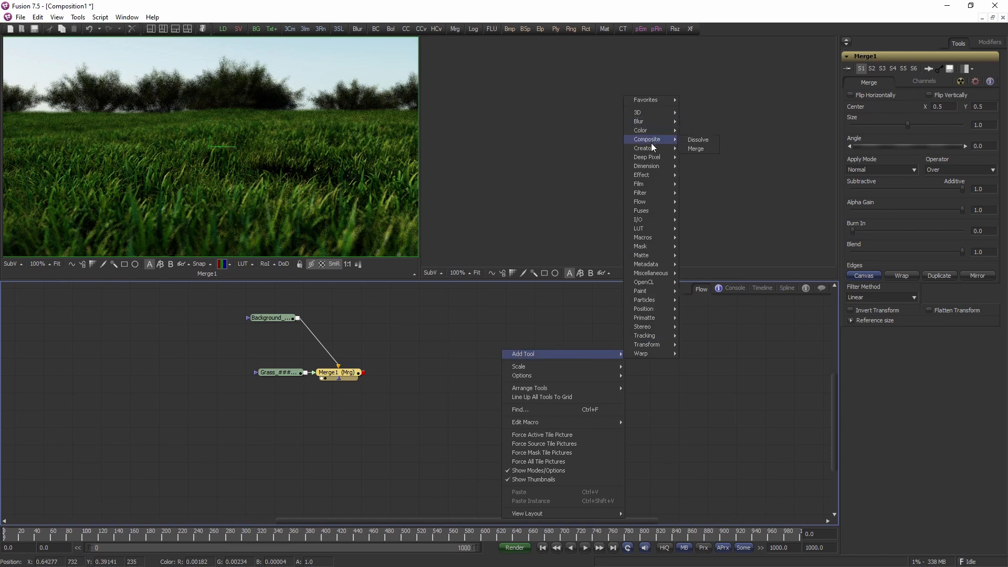
click(710, 140)
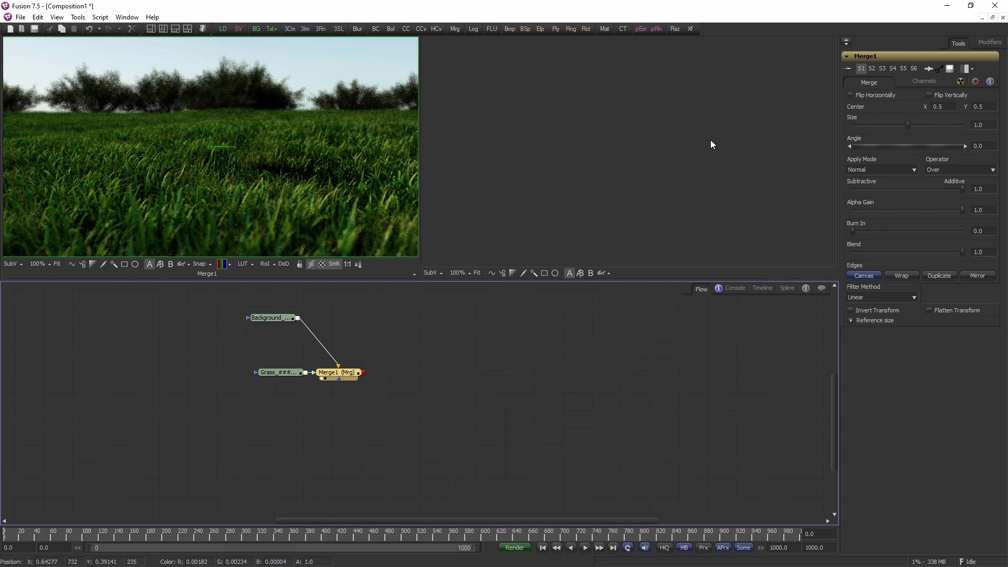
drag(364, 372, 591, 179)
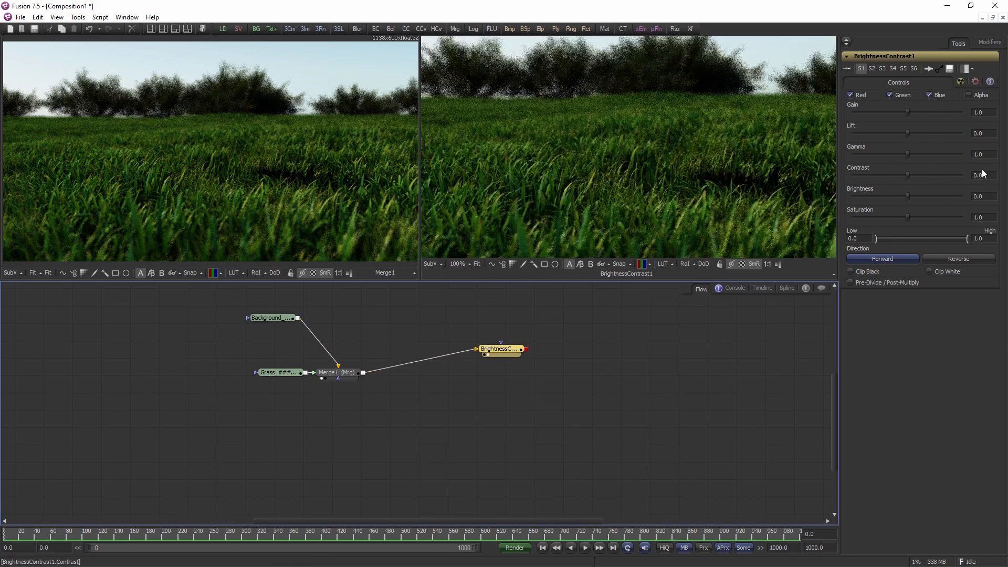
Set the Brightness/Contrast gamma to 2.2 and fit the image to the second viewer.
drag(986, 155, 925, 147)
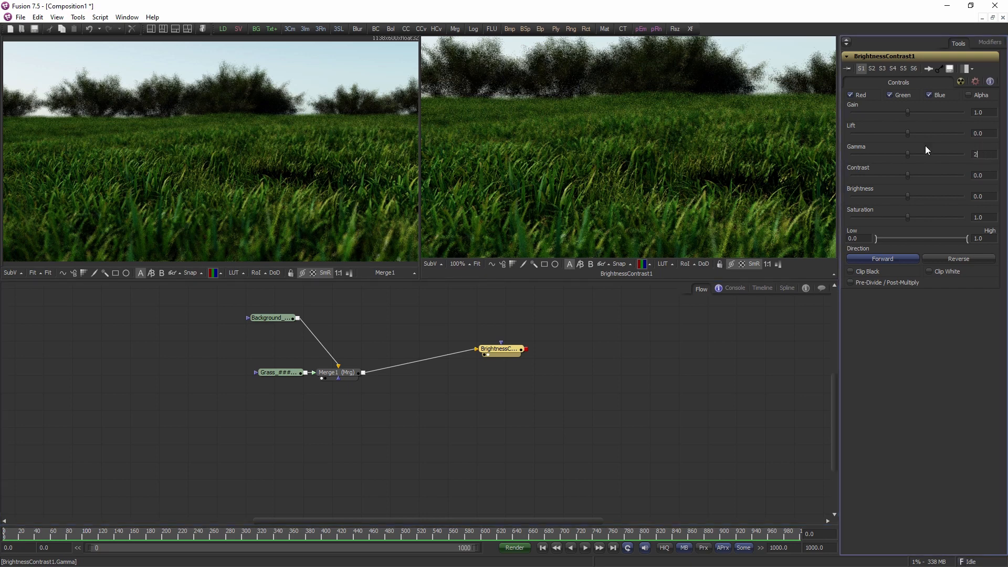
text(2.2)
key(Return)
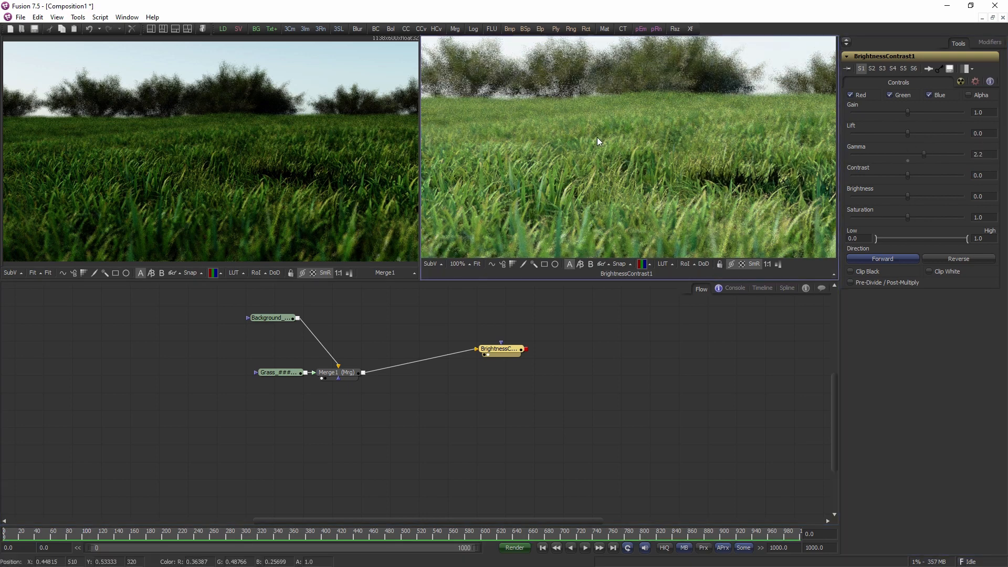
right_click(599, 139)
mouse_move(631, 149)
click(701, 142)
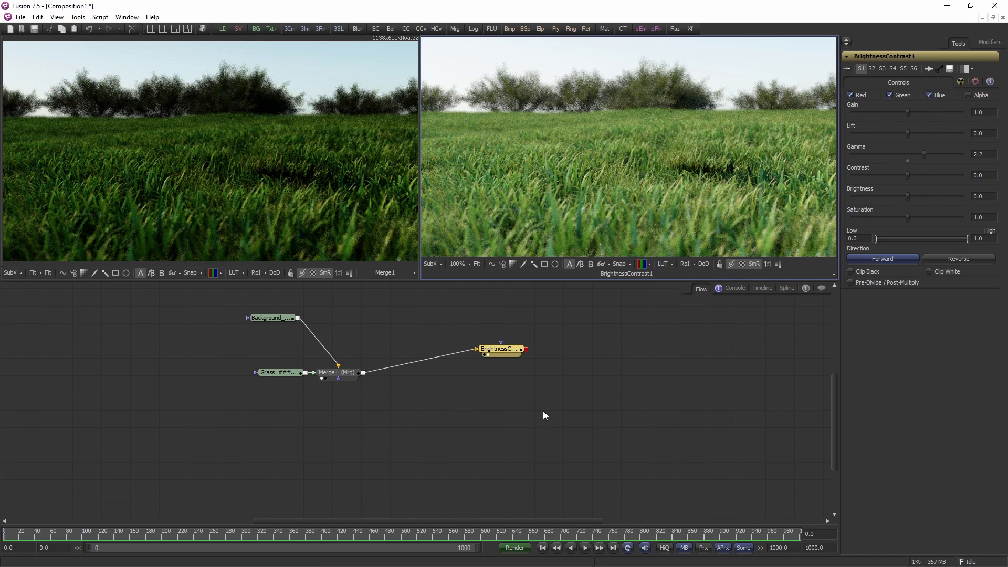
Tidy the Brightness/Contrast and Grass node positions, and merge the Soccerball image over the existing merge, feeding Brightness/Contrast.
drag(508, 352, 490, 375)
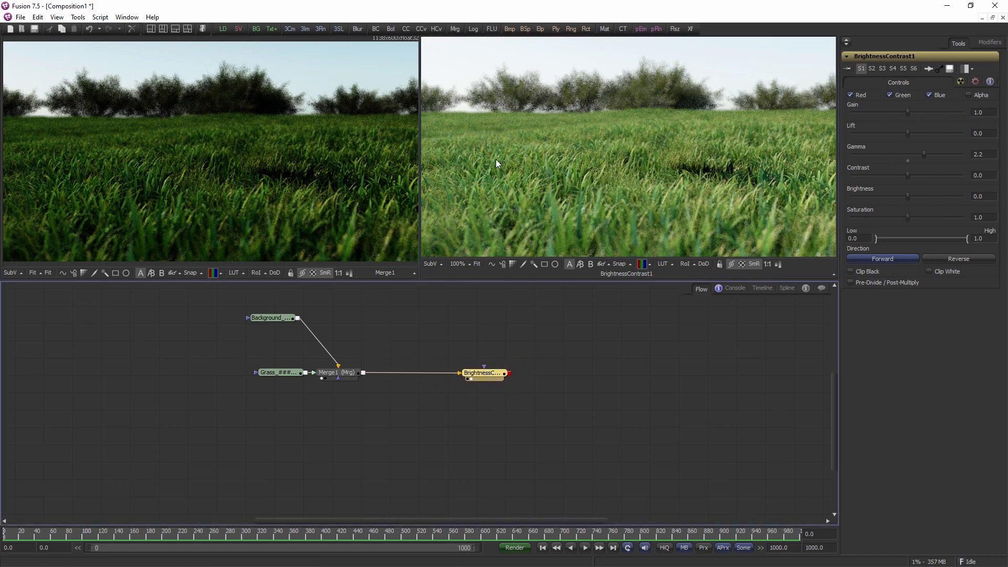
click(415, 429)
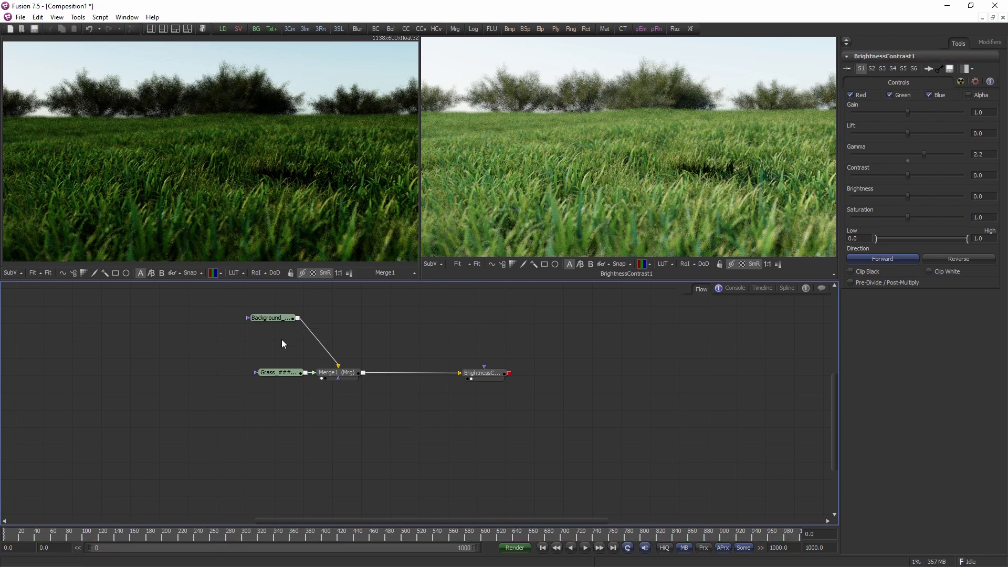
drag(279, 373, 248, 373)
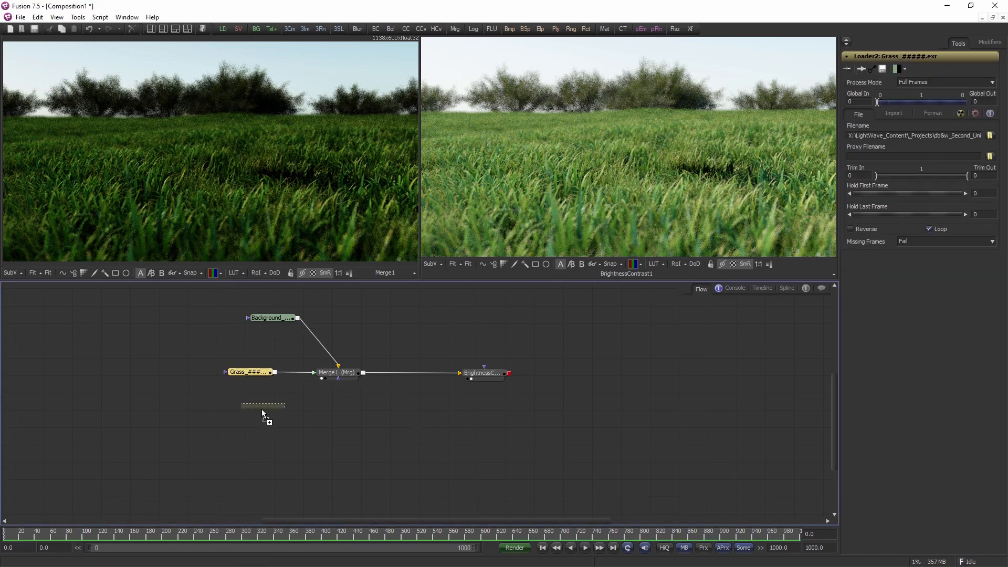
drag(262, 412, 364, 373)
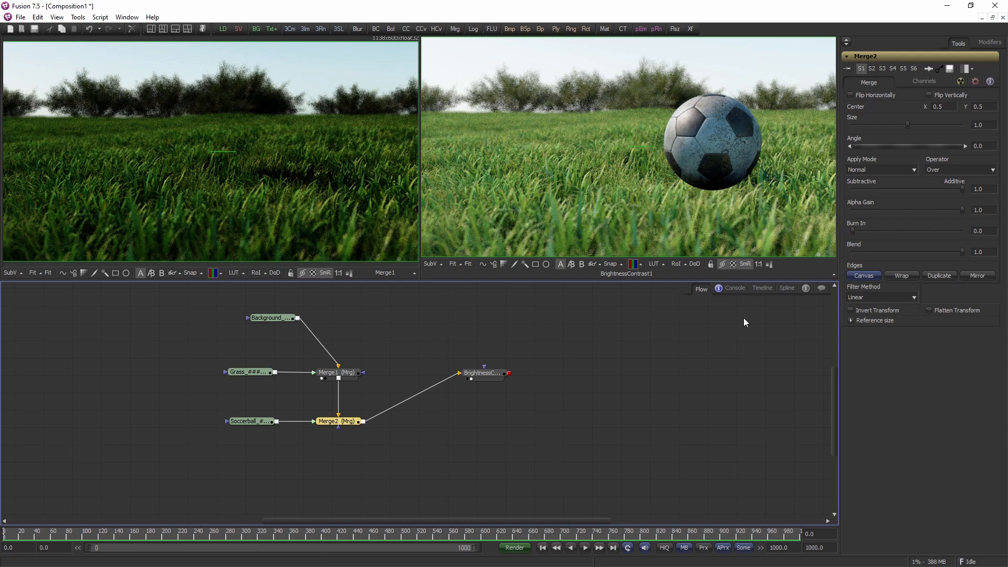
Move the Brightness/Contrast node level with the second merge node.
drag(474, 383, 507, 425)
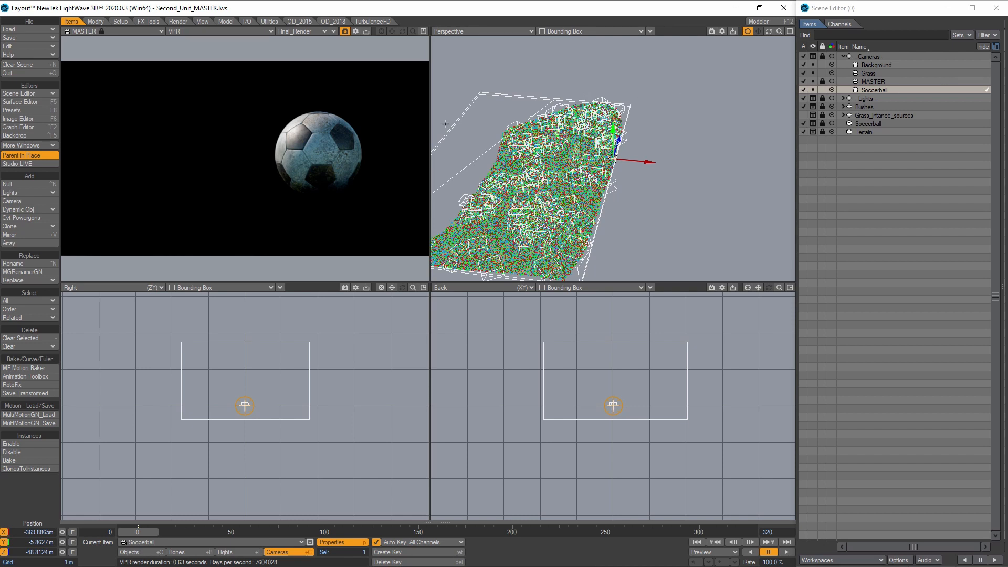
Switch to LightWave Layout, clone the Soccerball camera once and rename the clone Soccerball_Mask.
key(ctrl+c)
key(Return)
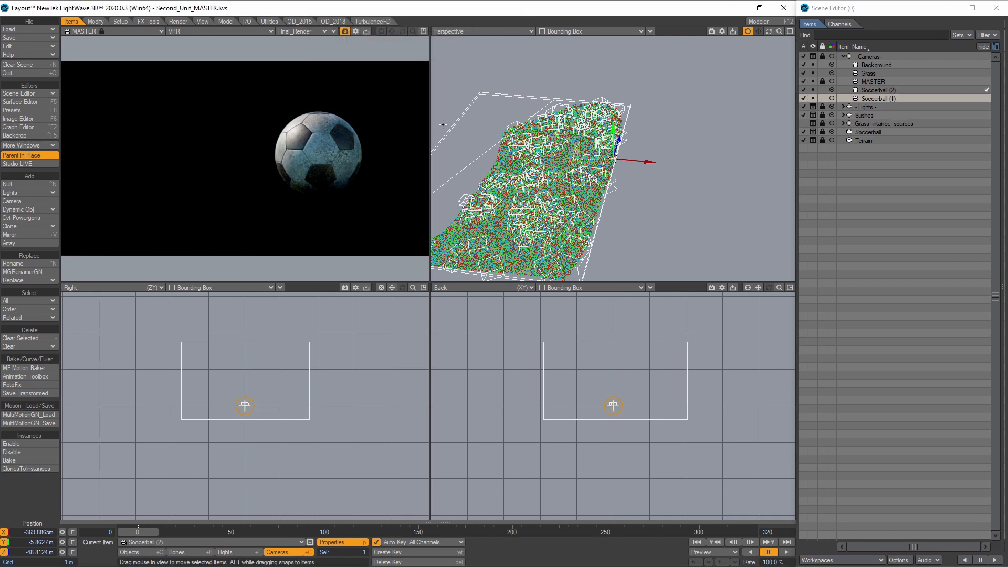
key(ctrl+n)
key(End)
key(BackSpace)
key(BackSpace)
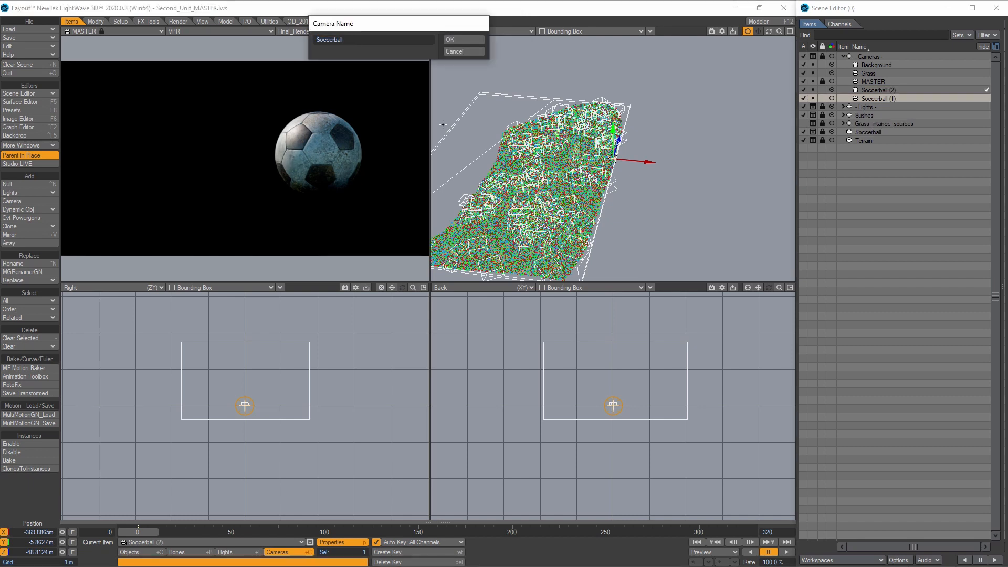
text(_Mask)
key(Return)
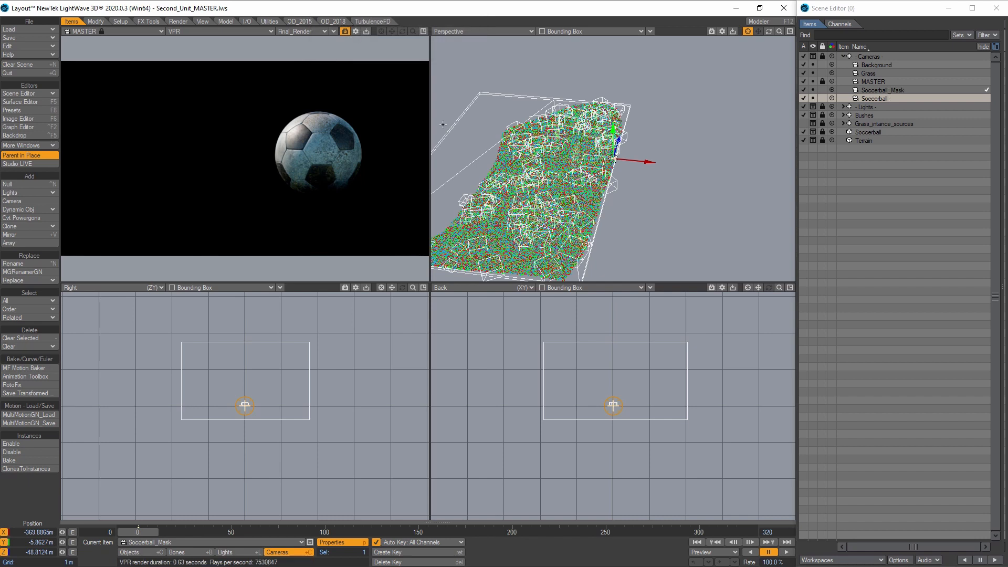
Turn the Soccerball object into a matte object with a white matte color of 255, 255, 255.
click(883, 90)
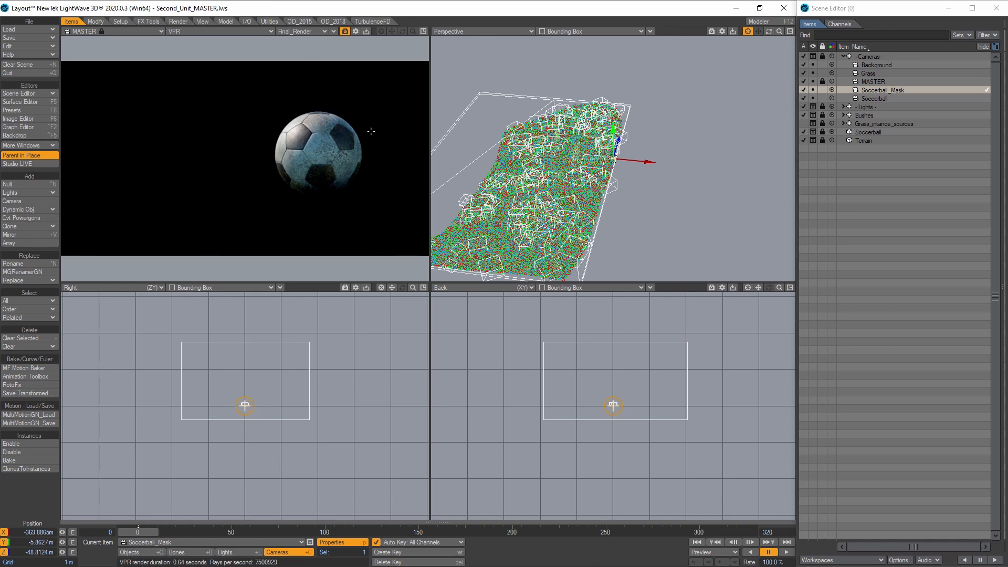
key(p)
click(874, 133)
key(p)
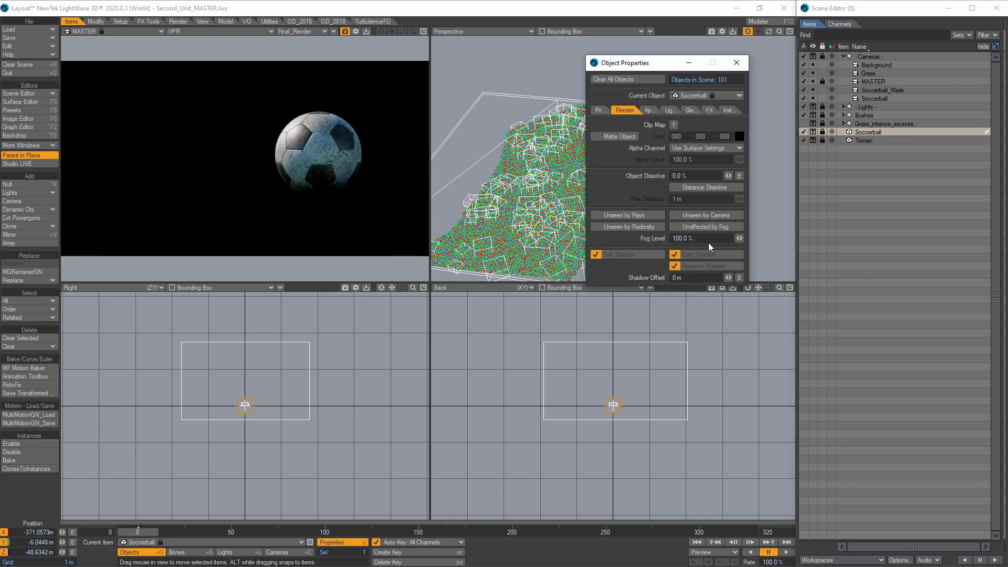
click(617, 135)
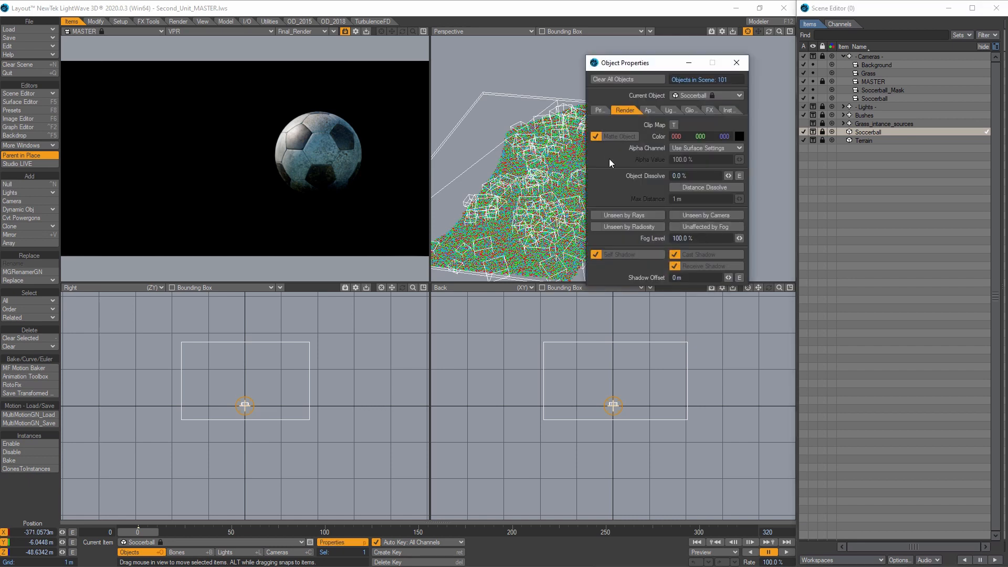
click(738, 136)
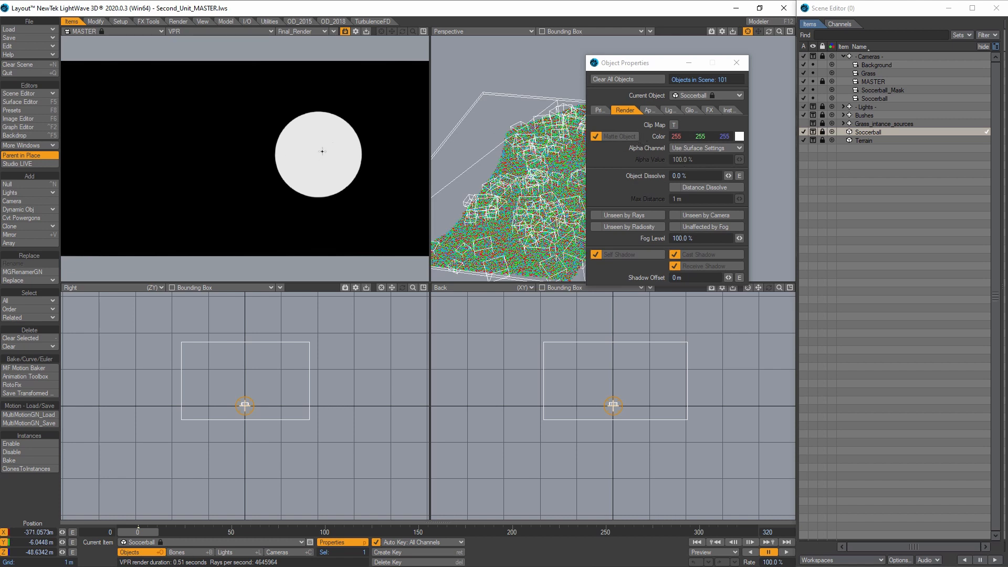
Select Grass_intance_sources with all its child items recursively, make them black matte objects and turn off Unseen by Camera.
click(884, 125)
right_click(884, 126)
mouse_move(884, 132)
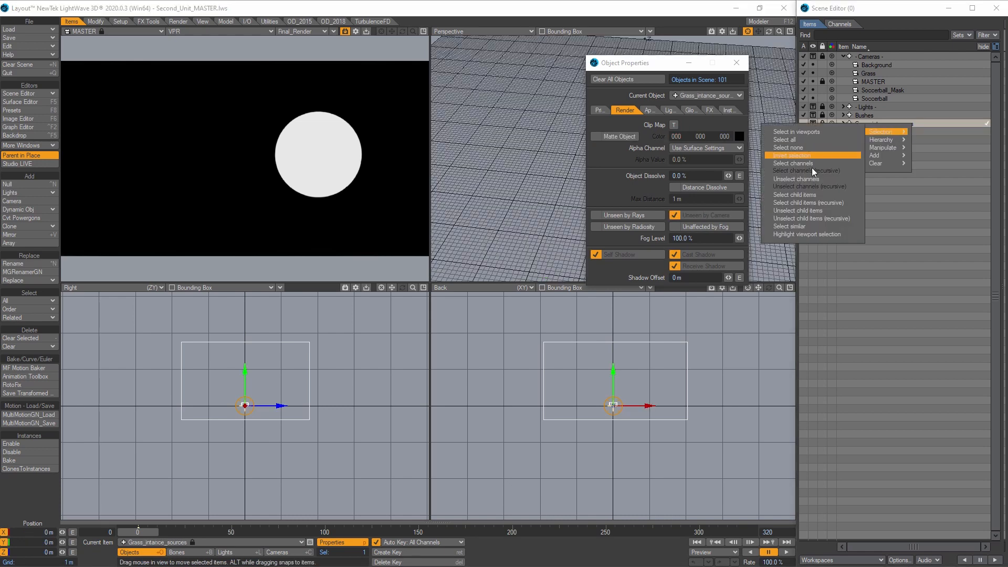
click(817, 204)
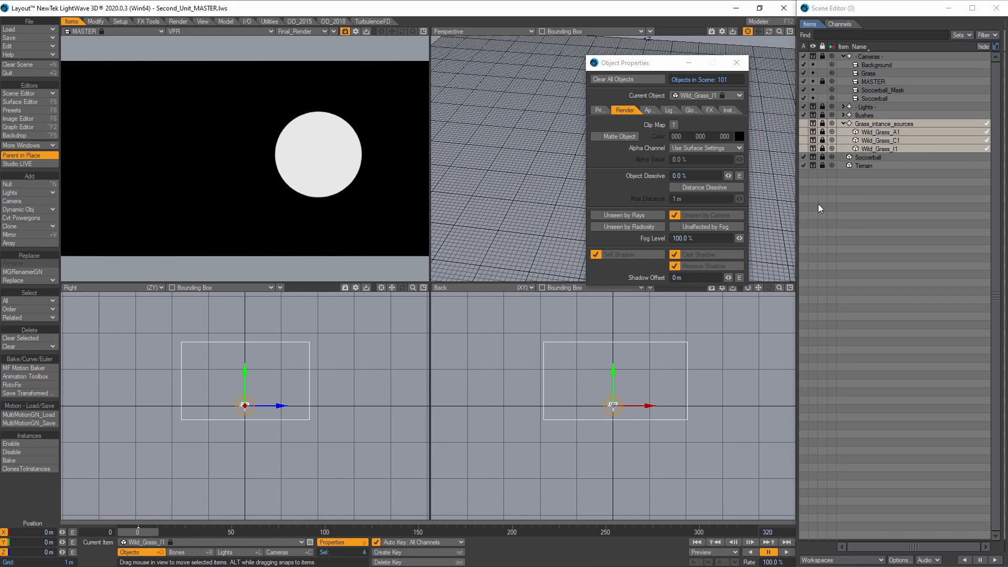
key(p)
key(p)
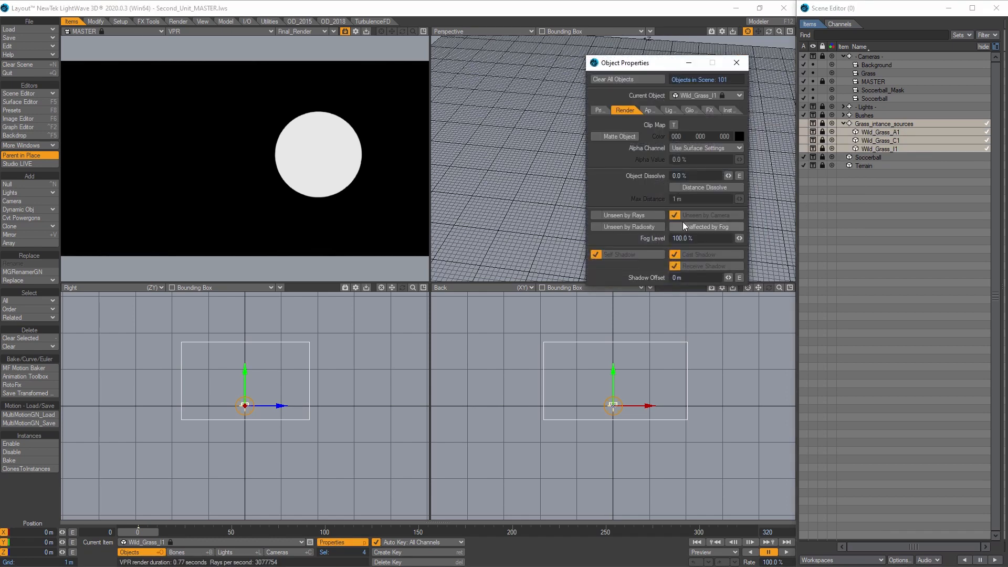
click(628, 137)
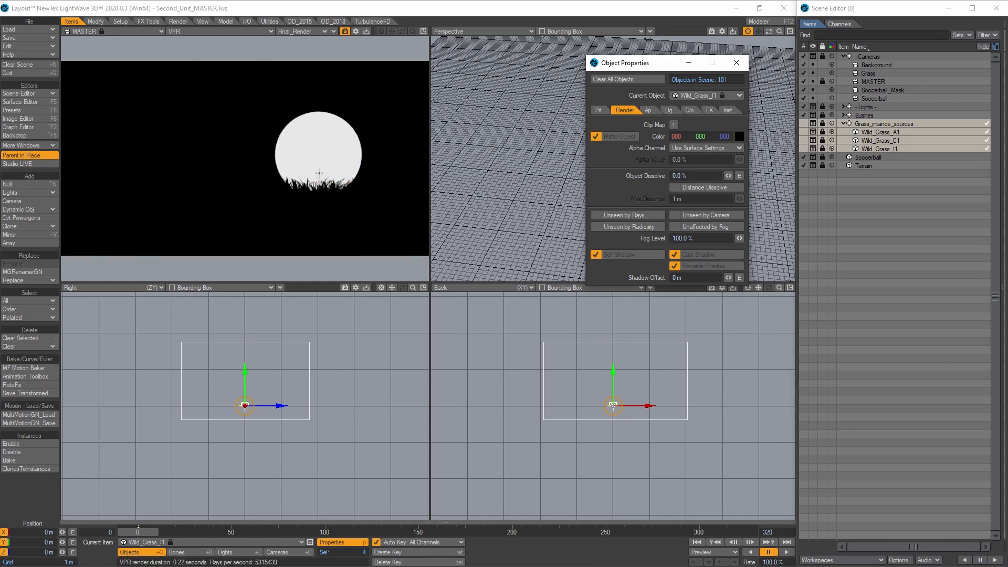
Render the current frame to the Image Viewer and check its alpha channel against the RGB image.
click(313, 8)
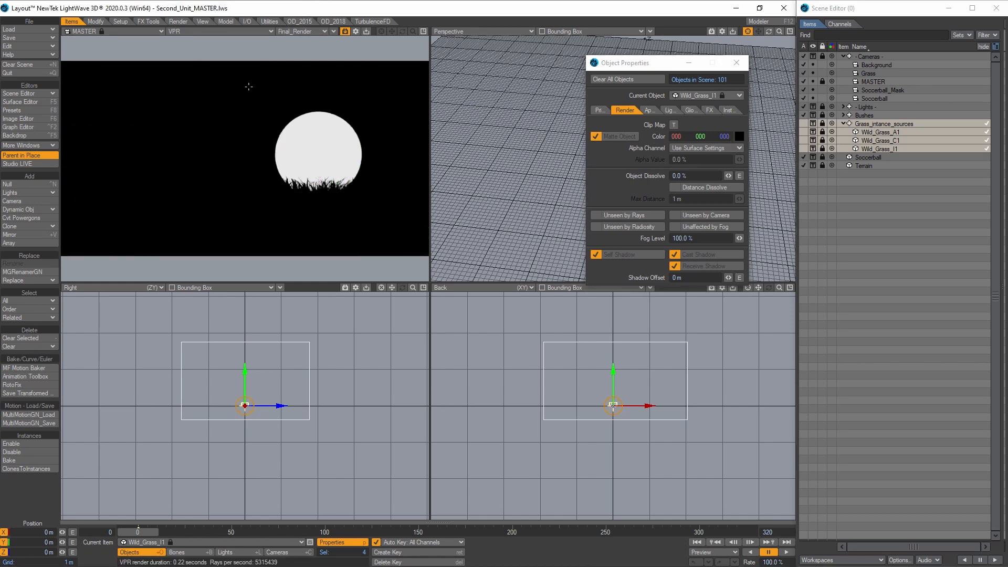
key(F9)
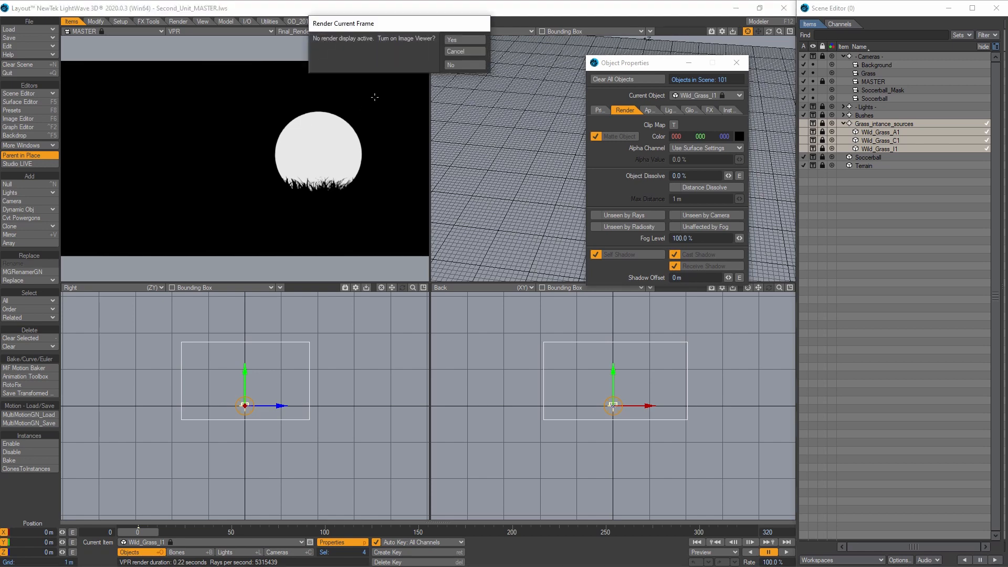
click(451, 40)
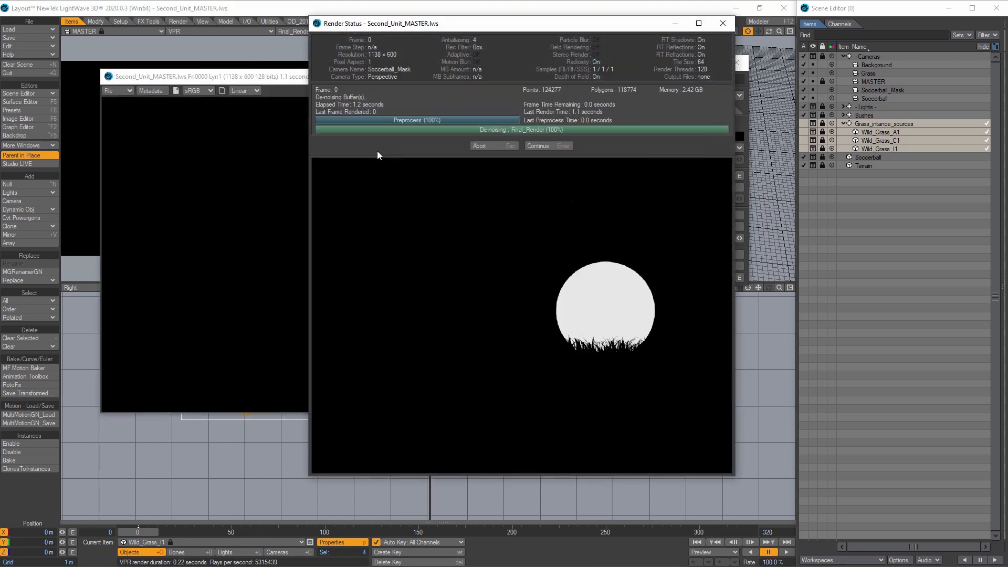
click(543, 145)
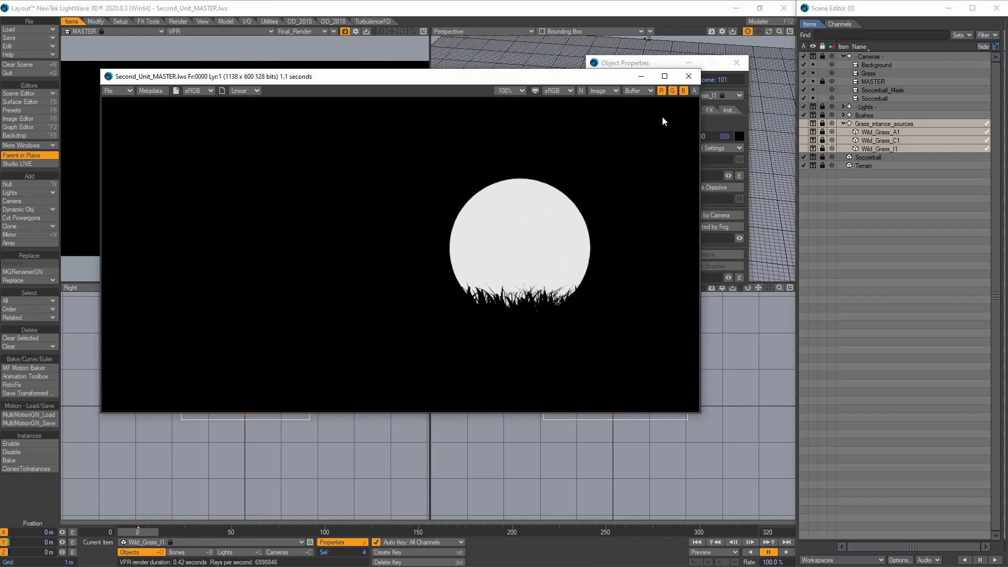
click(694, 90)
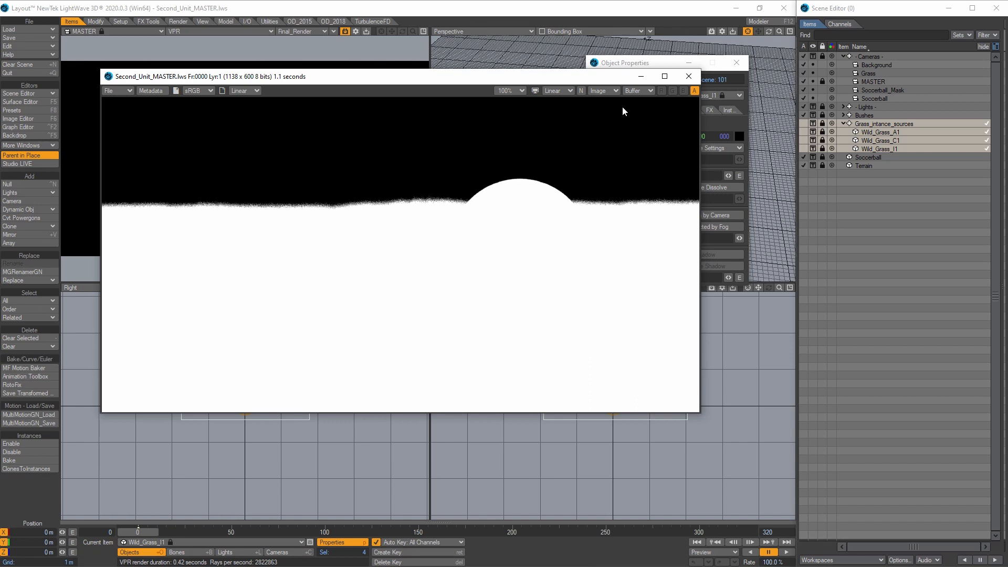
click(695, 91)
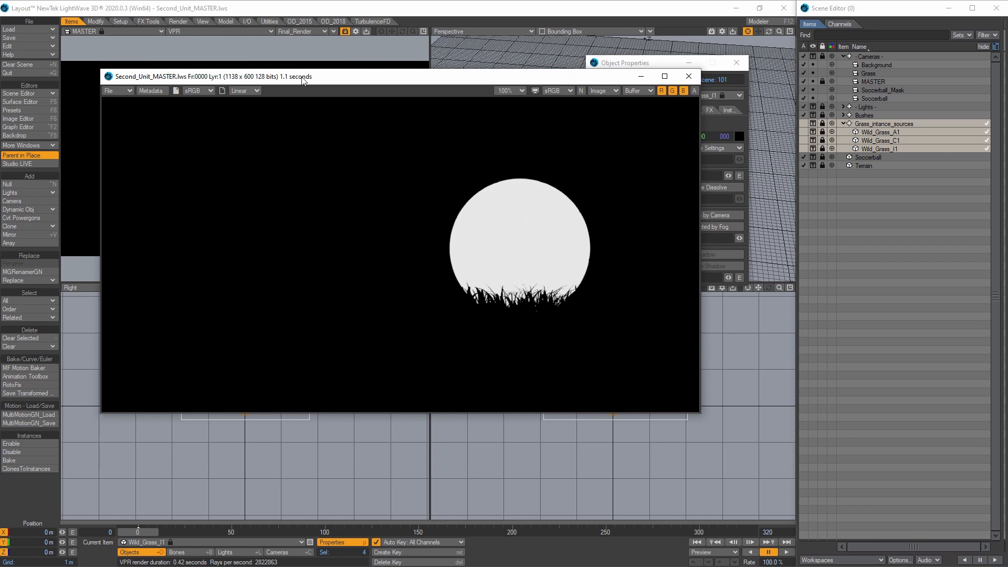
mouse_move(505, 231)
mouse_down()
mouse_move(512, 250)
mouse_move(537, 231)
mouse_move(529, 238)
mouse_move(538, 240)
mouse_move(536, 226)
mouse_move(511, 230)
mouse_move(528, 230)
mouse_move(517, 227)
mouse_move(515, 202)
mouse_move(542, 197)
mouse_move(544, 214)
mouse_move(563, 208)
mouse_move(525, 178)
mouse_move(489, 216)
mouse_move(510, 241)
mouse_move(540, 250)
mouse_move(490, 210)
mouse_up()
click(74, 116)
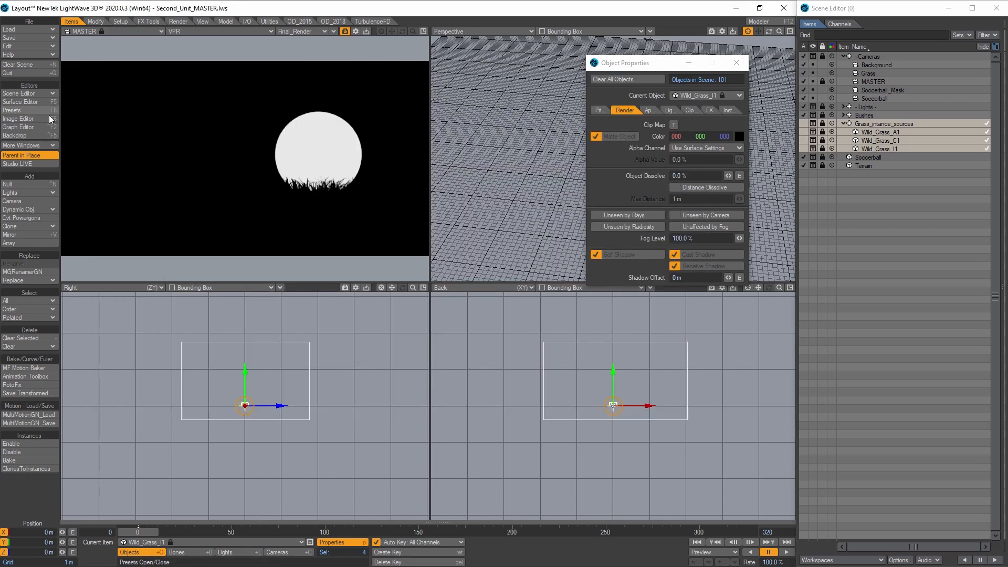
Create a custom render buffer named Soccerball_Mask in the render properties.
click(178, 21)
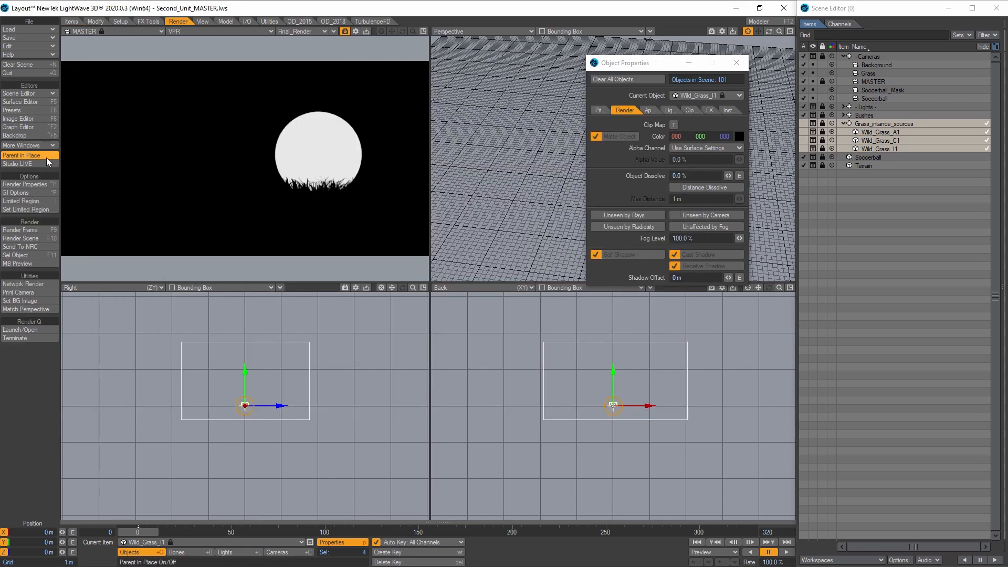
click(48, 184)
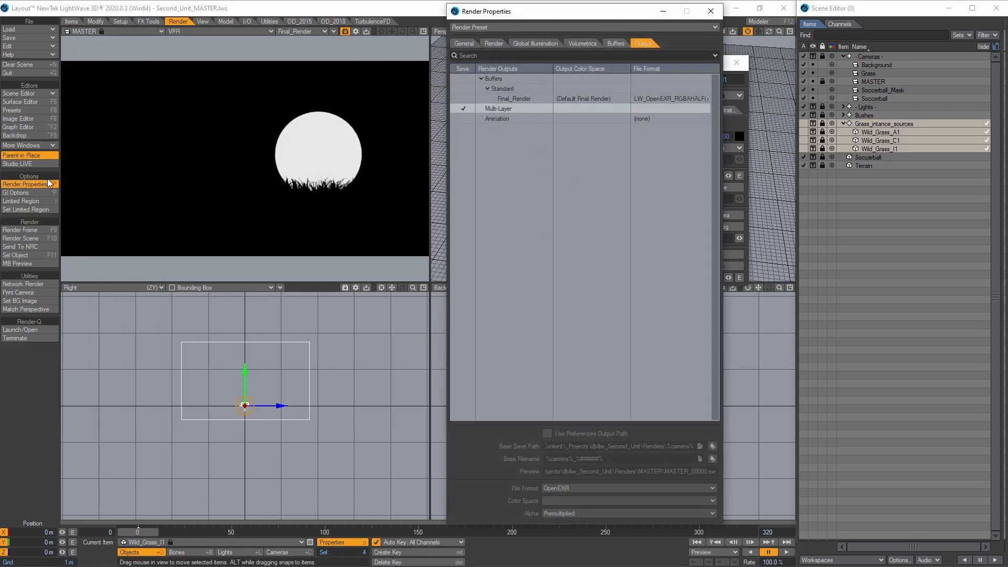
click(614, 44)
click(489, 57)
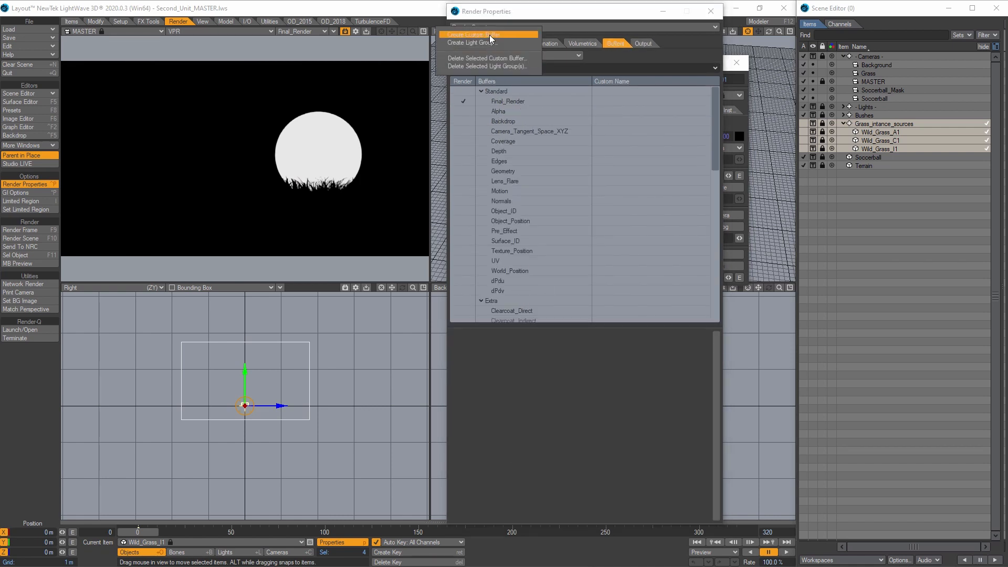
click(489, 36)
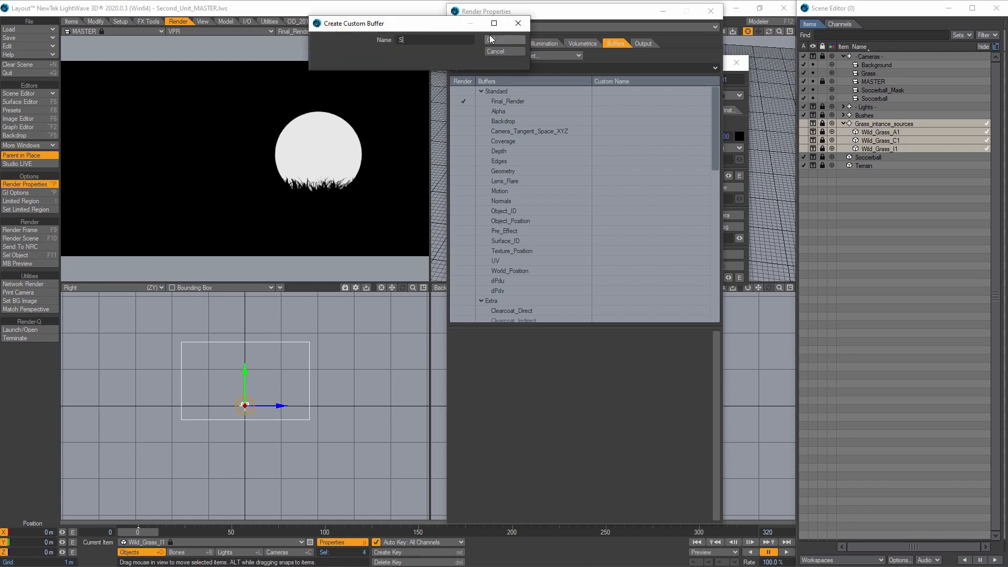
text(Soccerball_Maswk)
key(BackSpace)
click(491, 40)
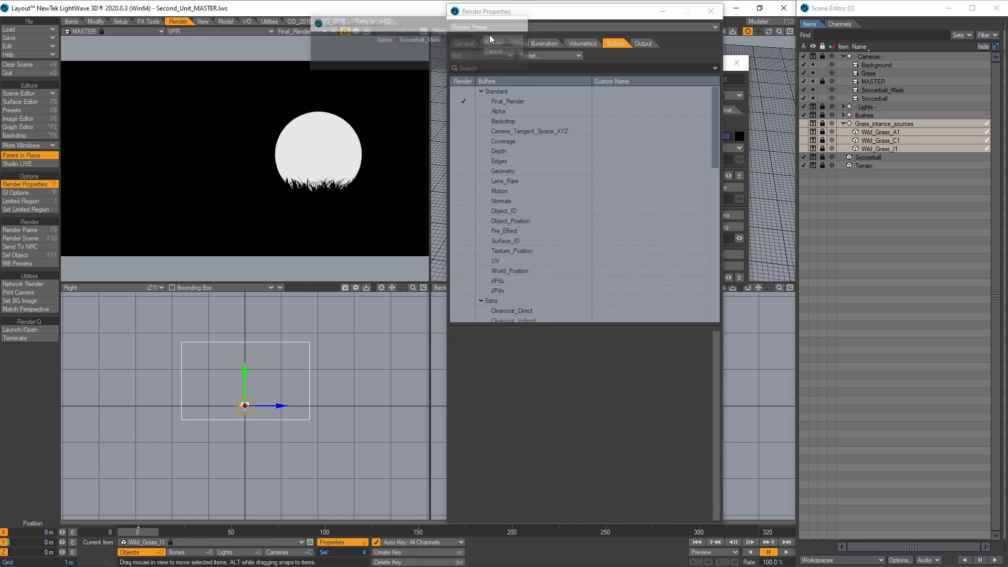
Enable rendering and adaptive sampling for the Soccerball_Mask custom buffer and choose its reconstruction filter.
click(510, 101)
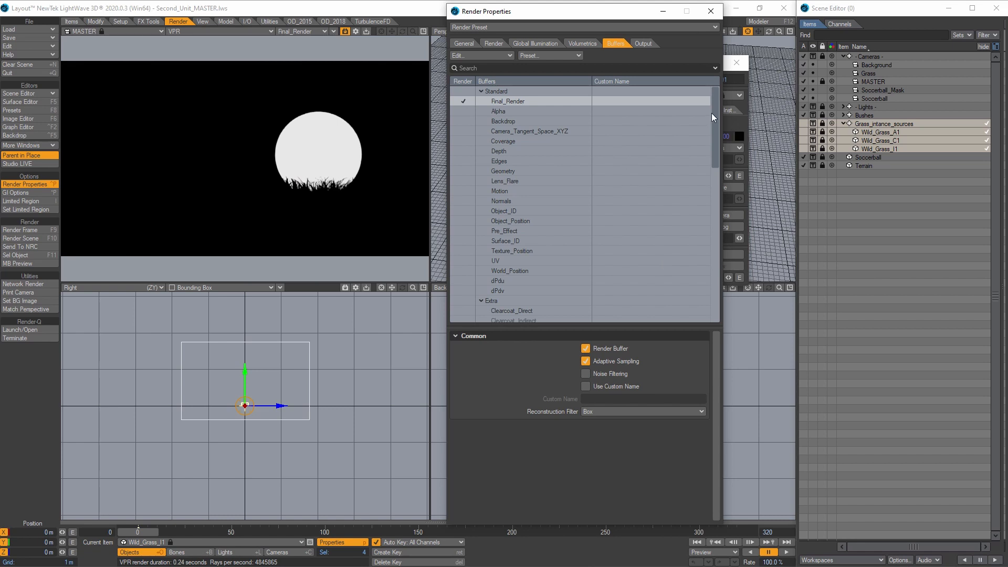
drag(717, 115, 715, 269)
click(510, 316)
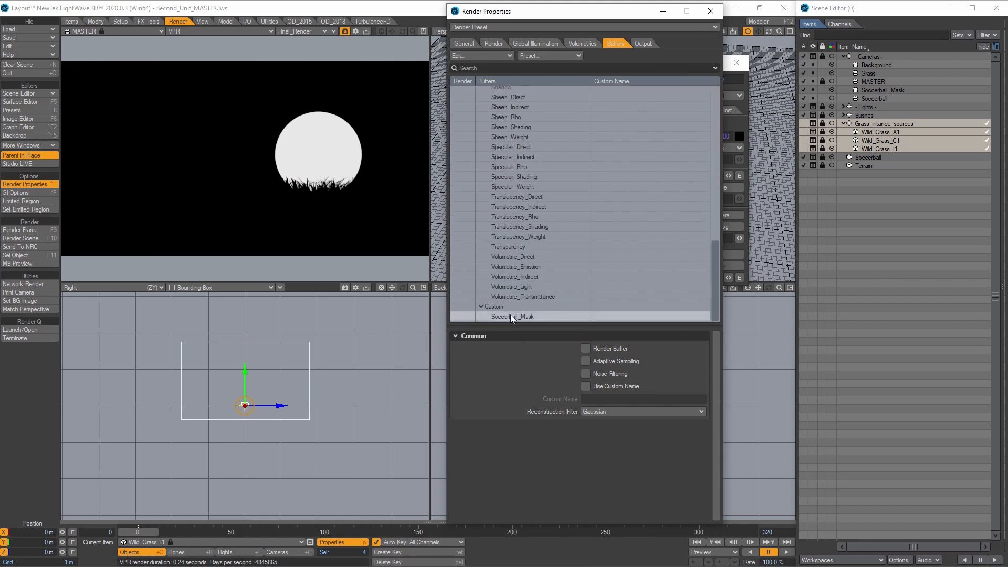
click(465, 316)
click(585, 362)
click(592, 412)
click(588, 413)
drag(717, 281, 652, 84)
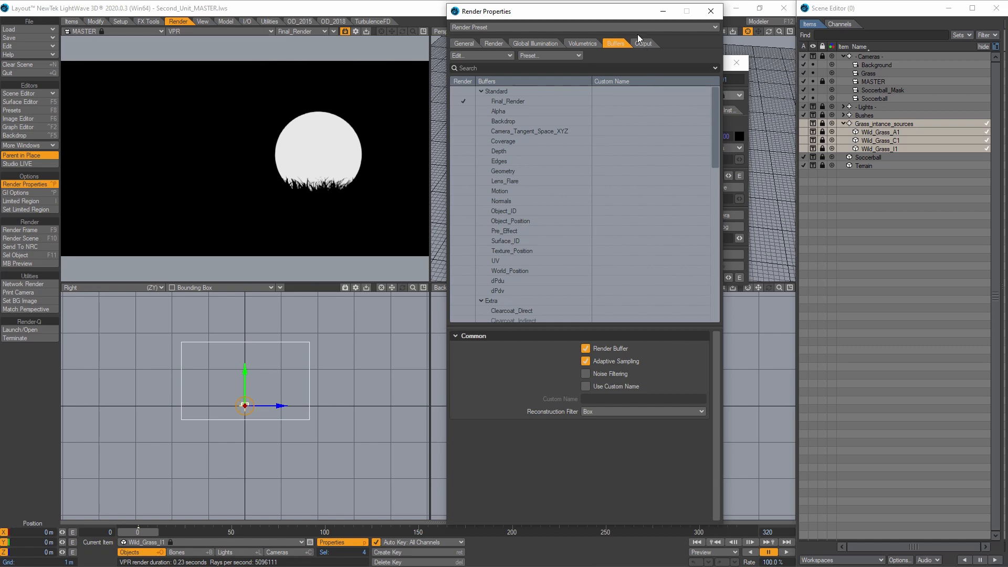
click(710, 11)
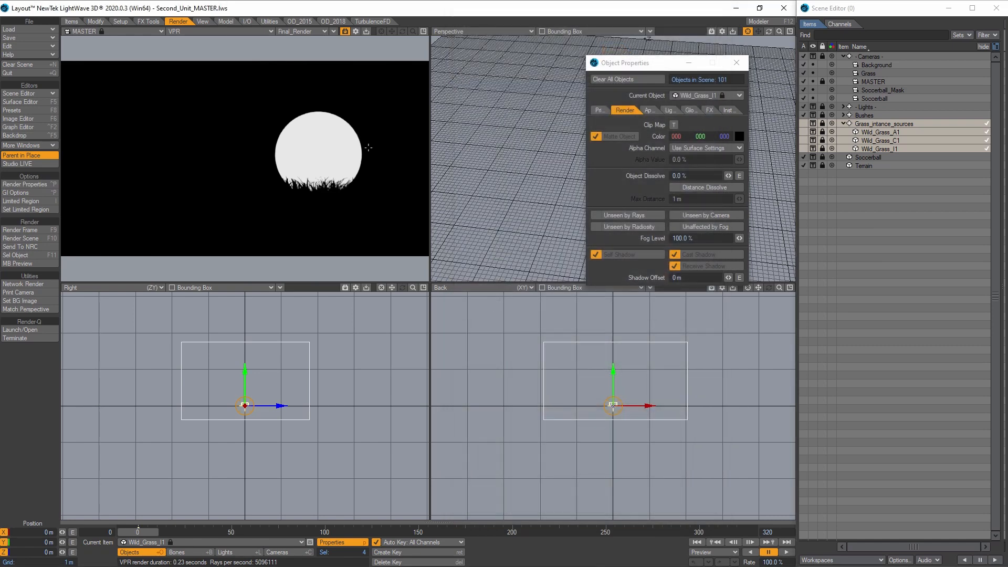
In the soccer_black surface's node graph, connect the Input node's Ray Weight output to the surface's Soccerball_Mask input.
key(F5)
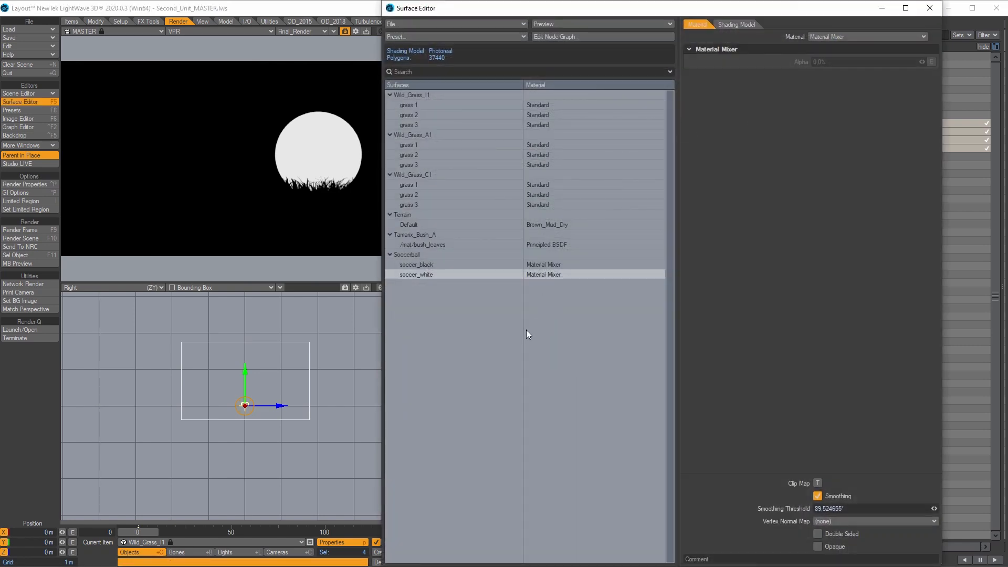
double_click(544, 264)
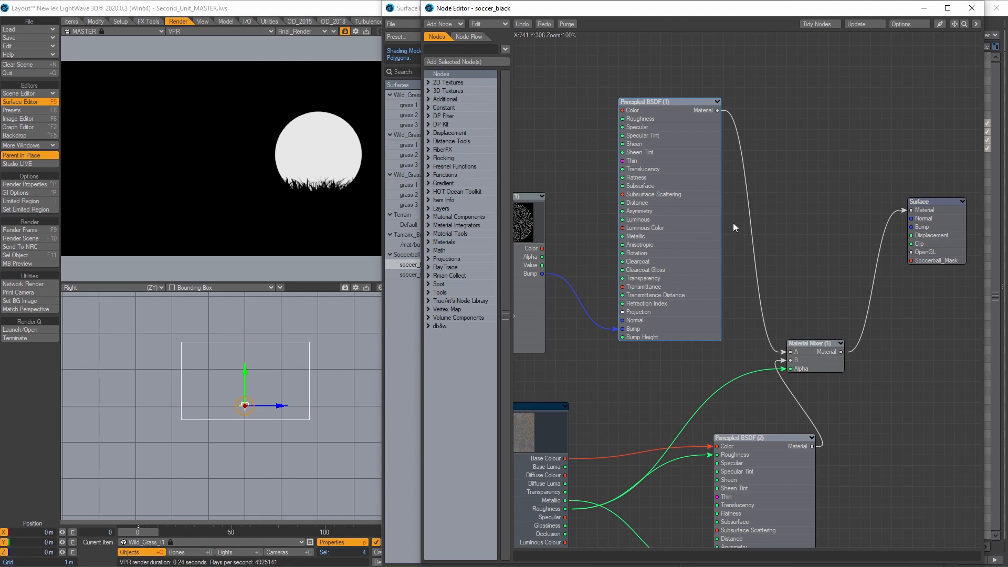
middle_drag(560, 229, 775, 200)
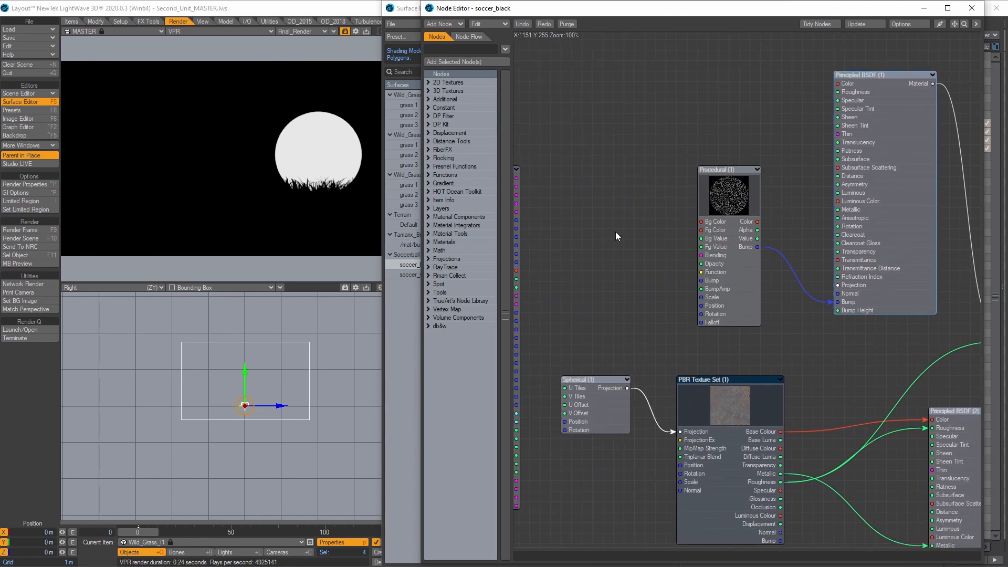
middle_drag(573, 274, 648, 261)
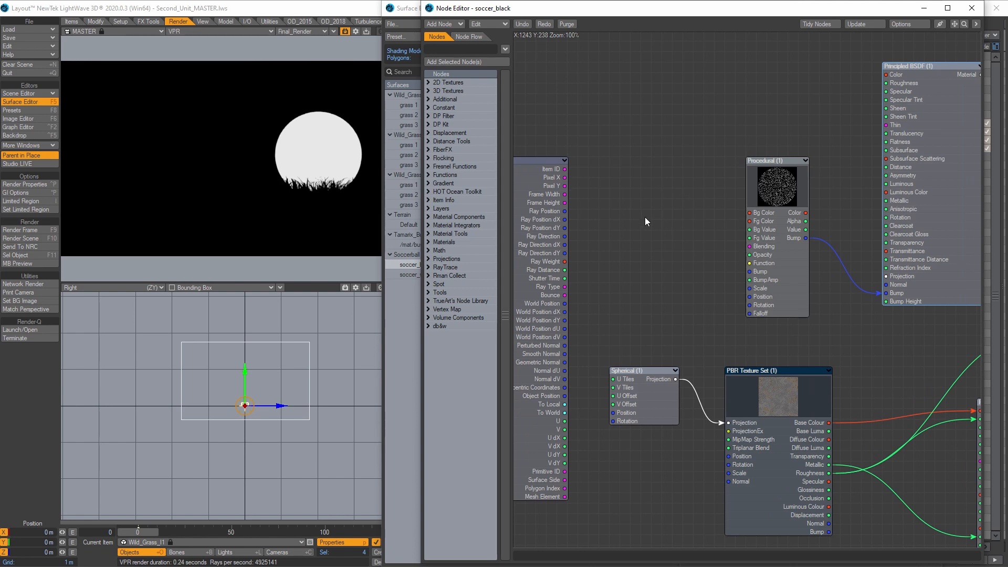
middle_drag(644, 216, 688, 214)
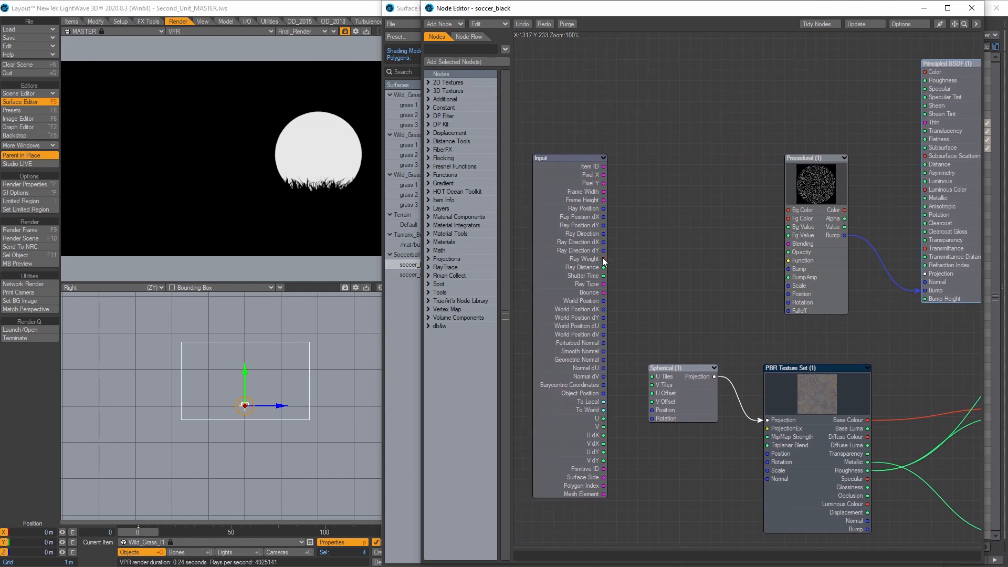
drag(603, 259, 935, 222)
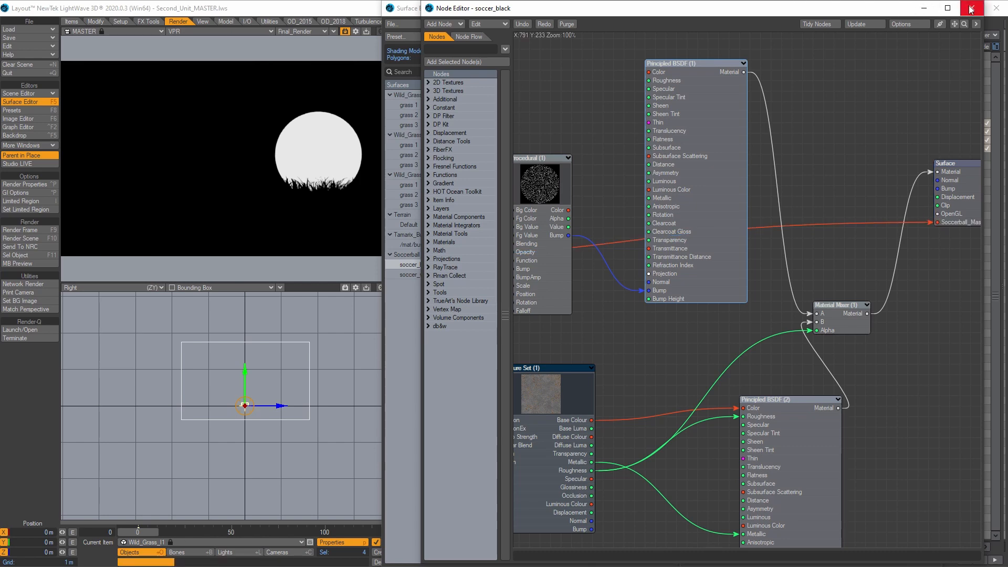
click(972, 8)
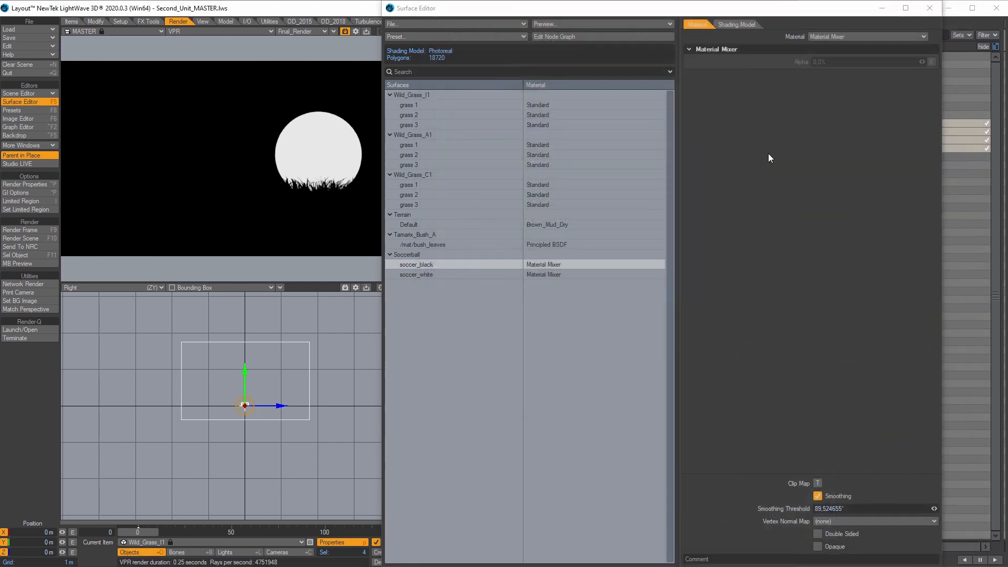
In the soccer_white surface's node graph, connect the Input node's Ray Weight output to the surface's Soccerball_Mask input.
click(551, 276)
double_click(546, 273)
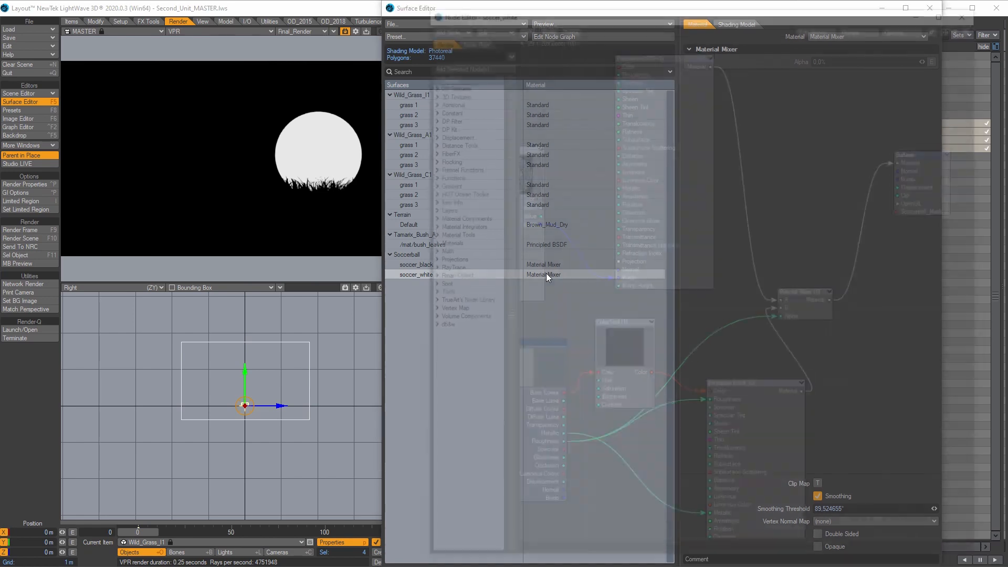
middle_drag(565, 226, 868, 205)
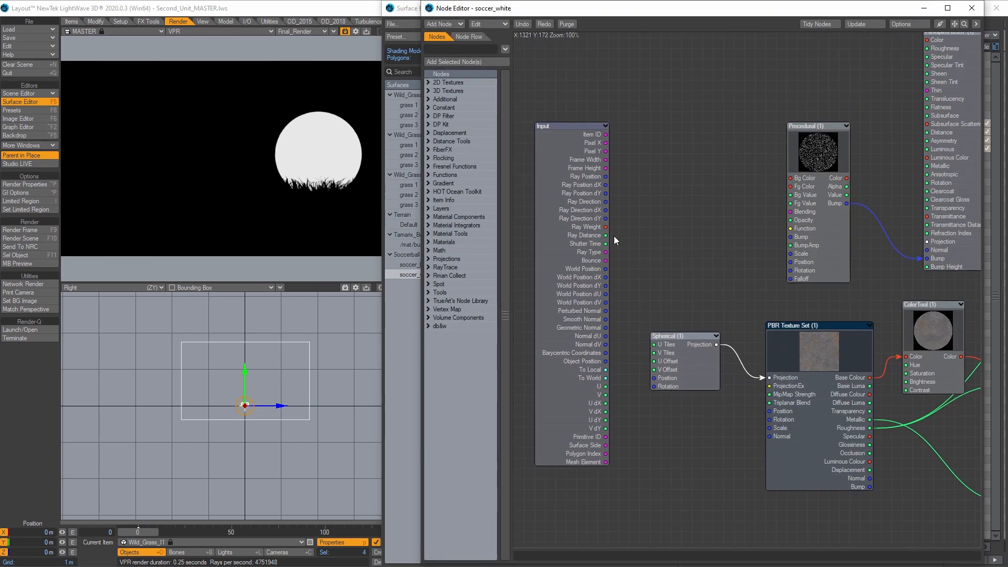
drag(606, 226, 932, 191)
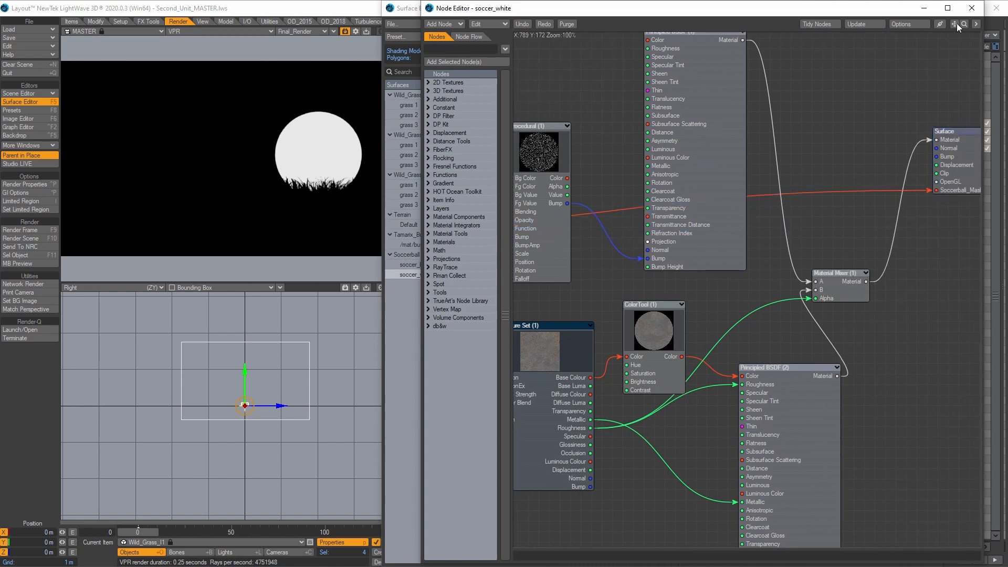
click(977, 9)
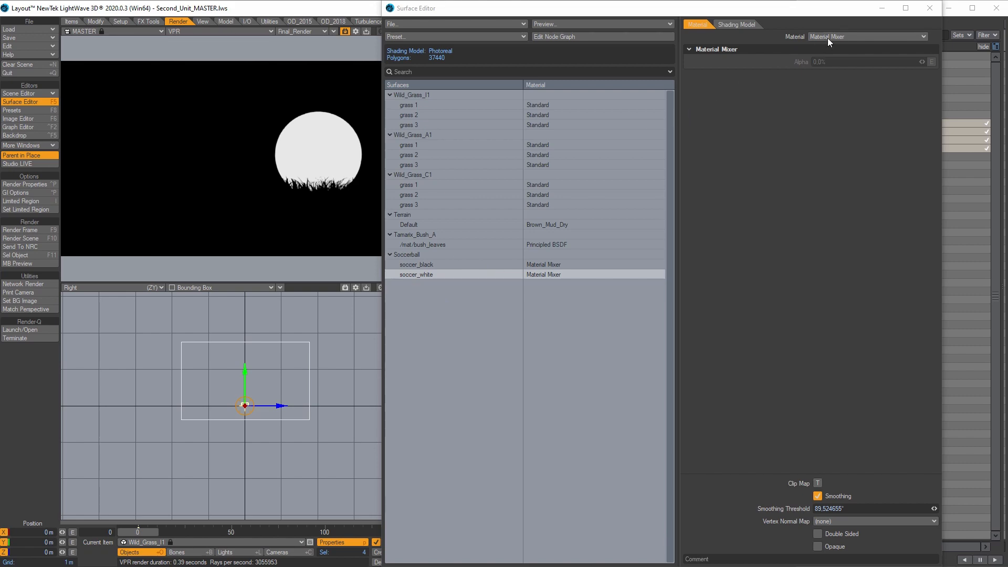
click(932, 10)
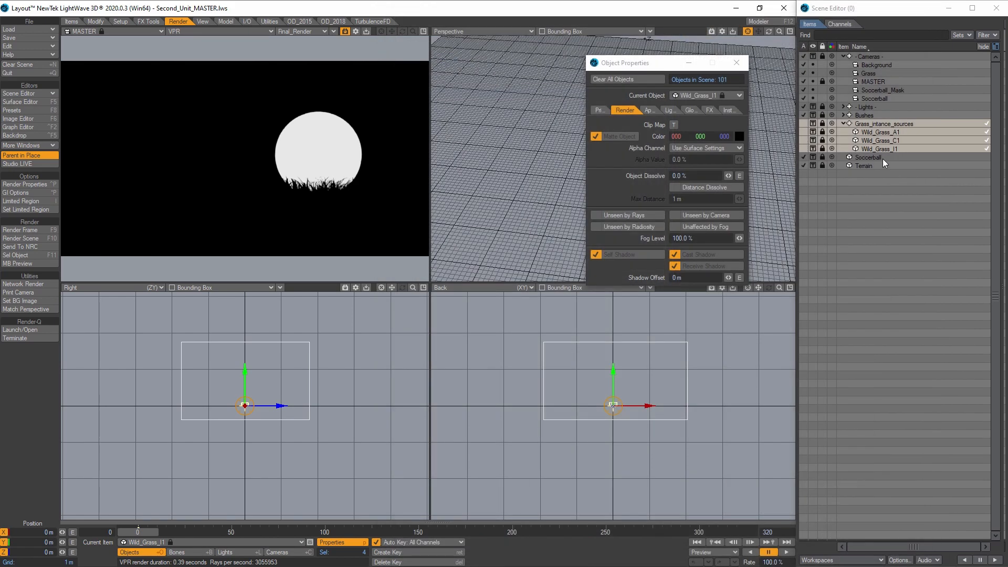
Save the Soccerball object over its existing Soccerball file in the project's Objects folder.
click(883, 158)
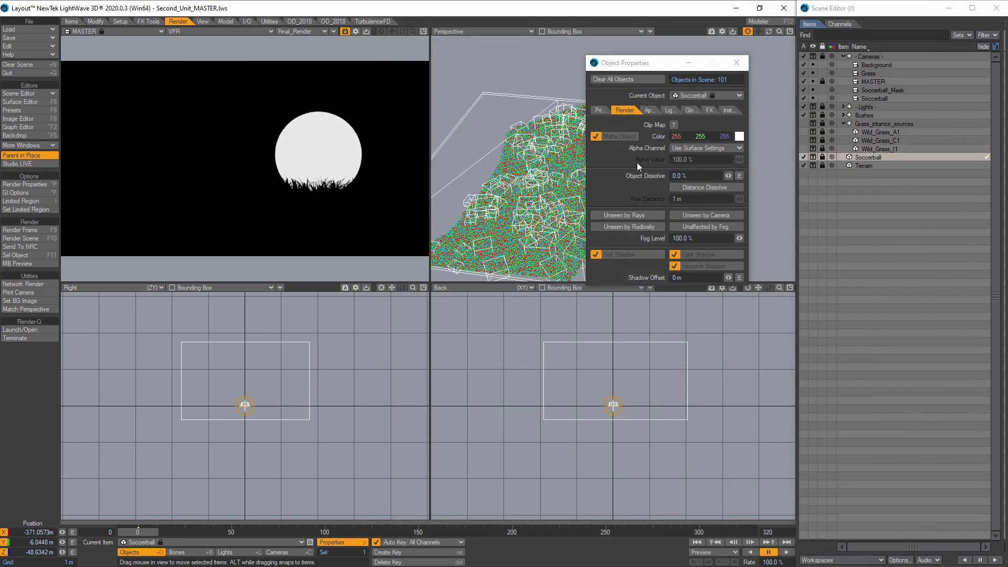
click(18, 38)
click(32, 70)
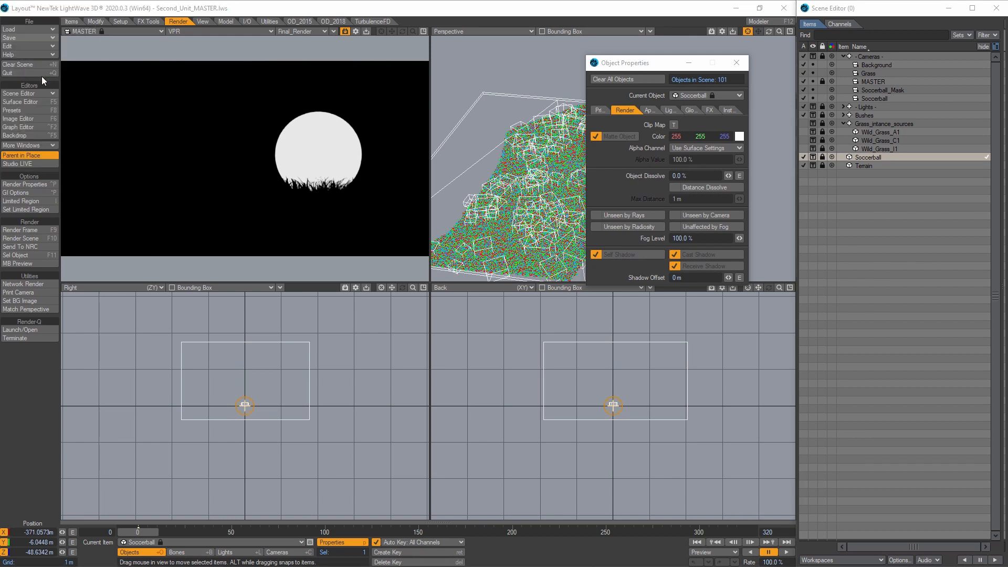
click(520, 380)
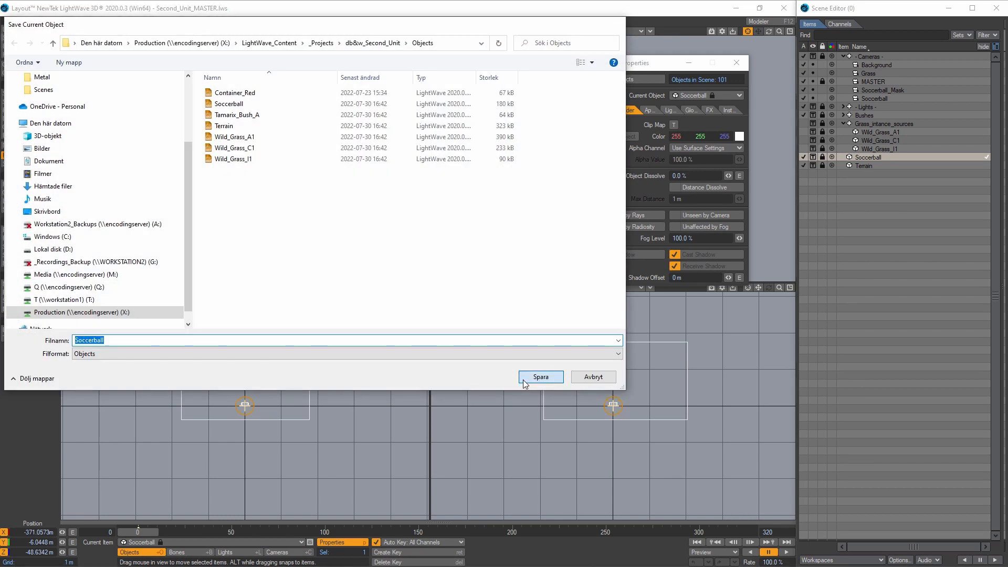
click(544, 331)
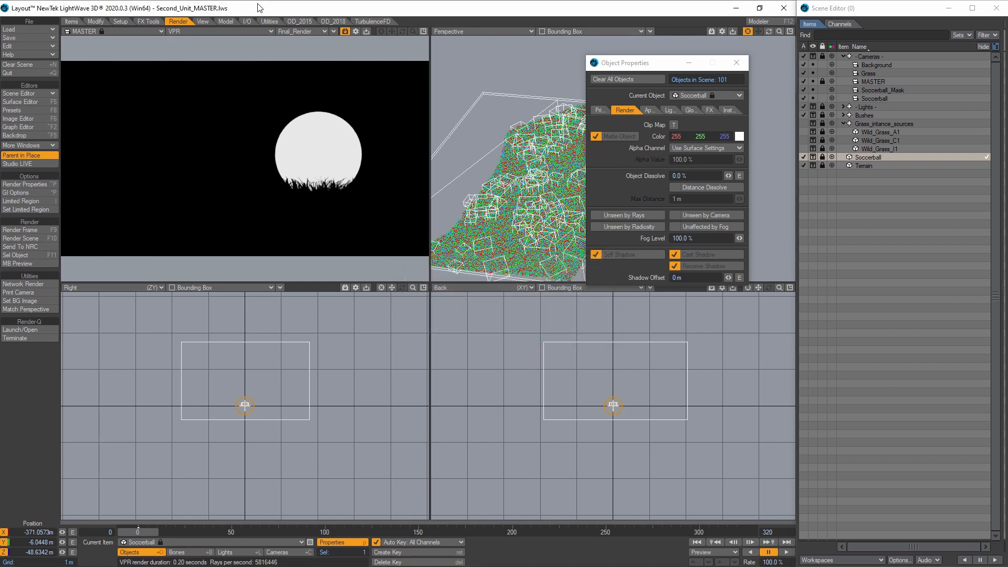
Render the current frame and examine the Soccerball_Mask buffer in the Image Viewer.
key(F9)
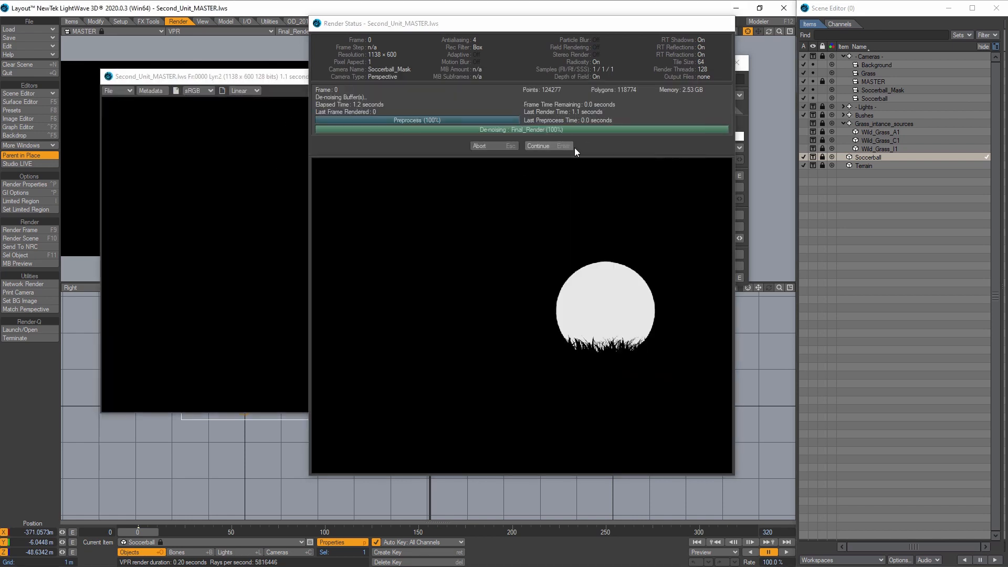
click(572, 147)
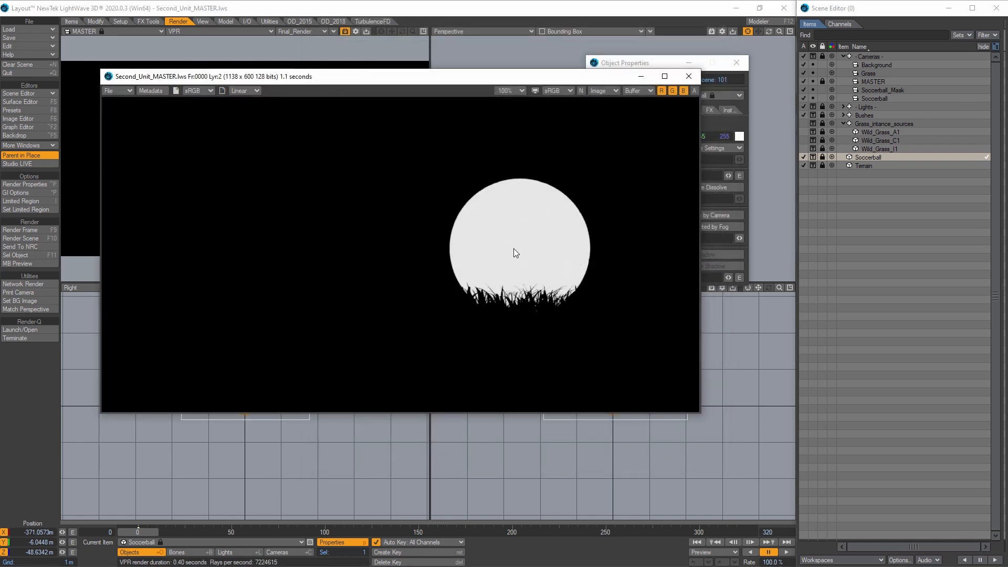
click(635, 91)
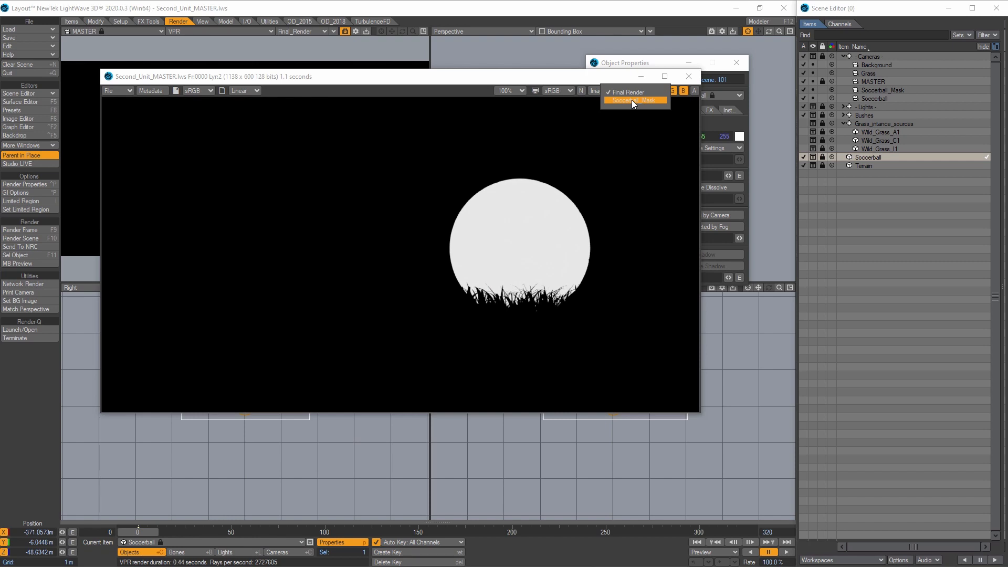
click(631, 100)
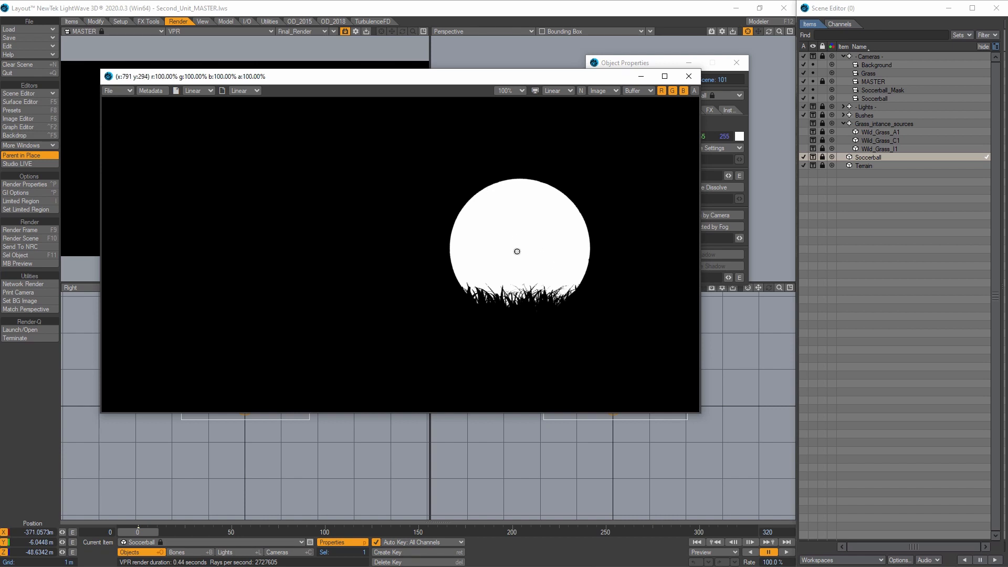
click(689, 76)
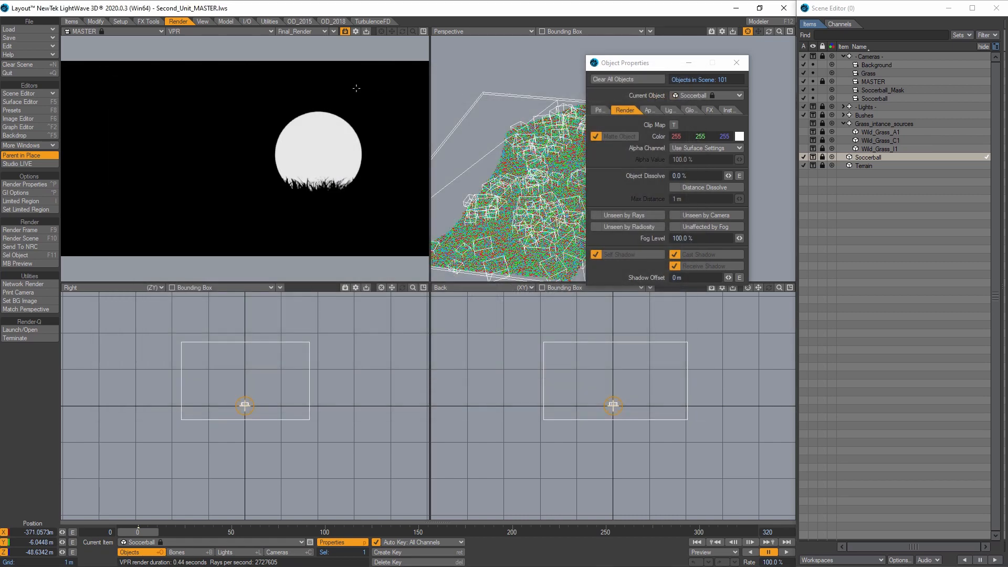
Render the scene with the render display turned off and open the Soccerball_Mask output folder.
key(F10)
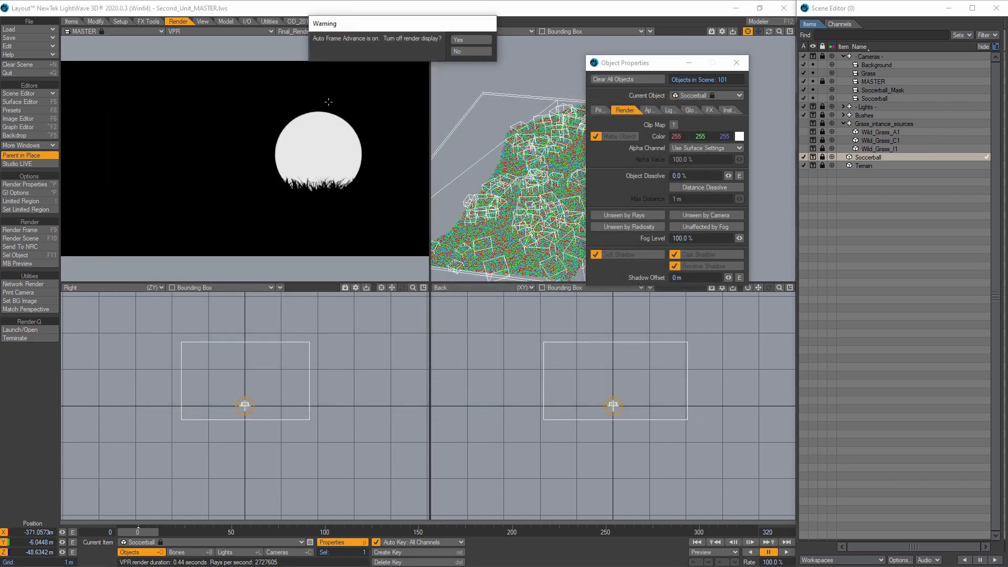
click(470, 40)
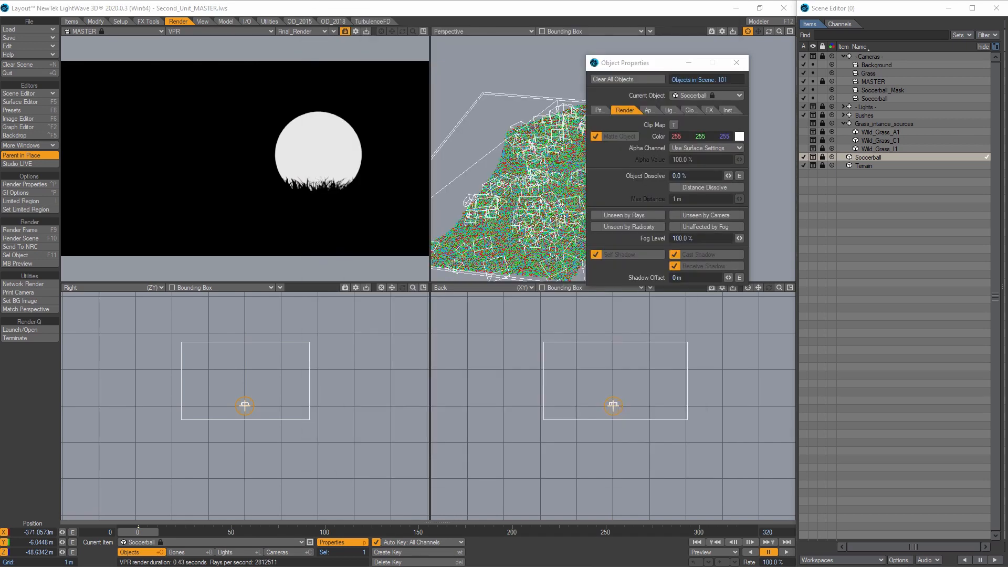
drag(1007, 38, 650, 56)
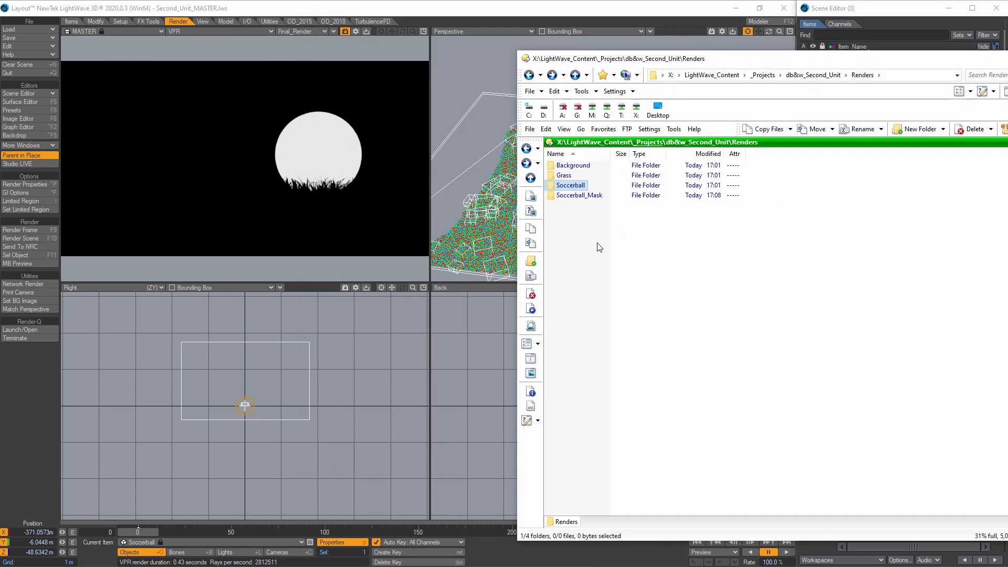
double_click(596, 195)
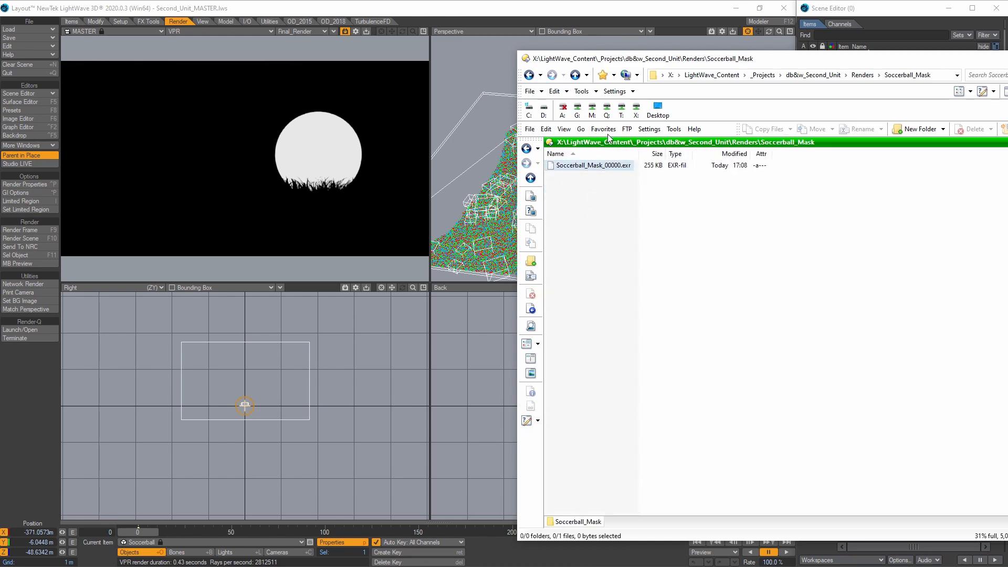
Bring Soccerball_Mask_00000.exr into the Fusion composition and map its Red channel to Soccerball_Mask.R.
click(486, 368)
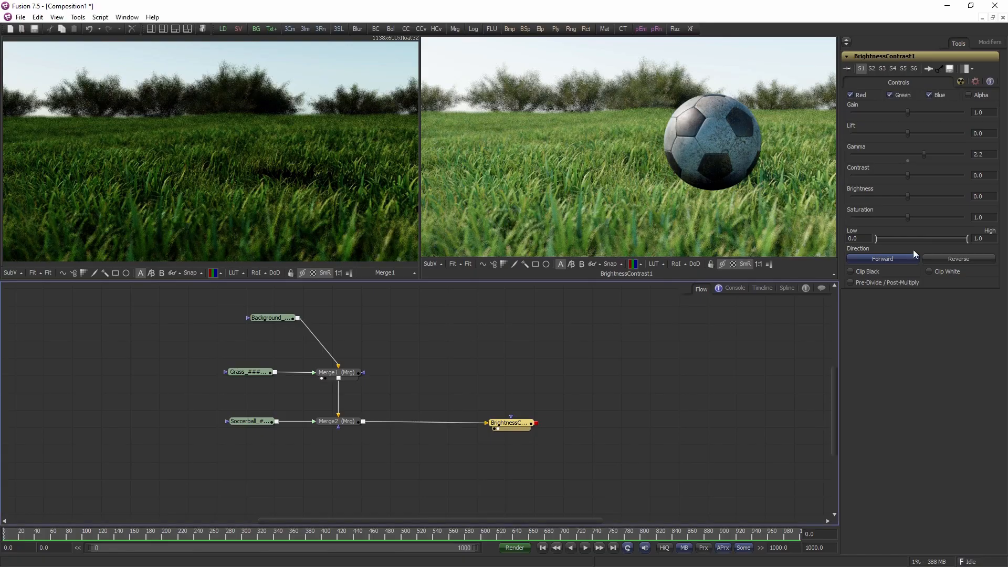
drag(1007, 389, 244, 477)
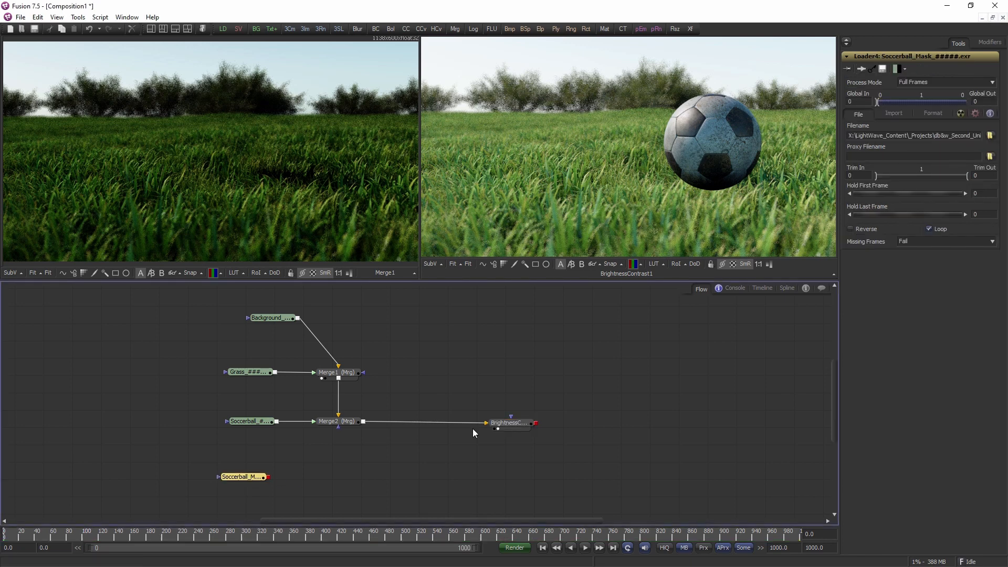
click(935, 114)
click(851, 138)
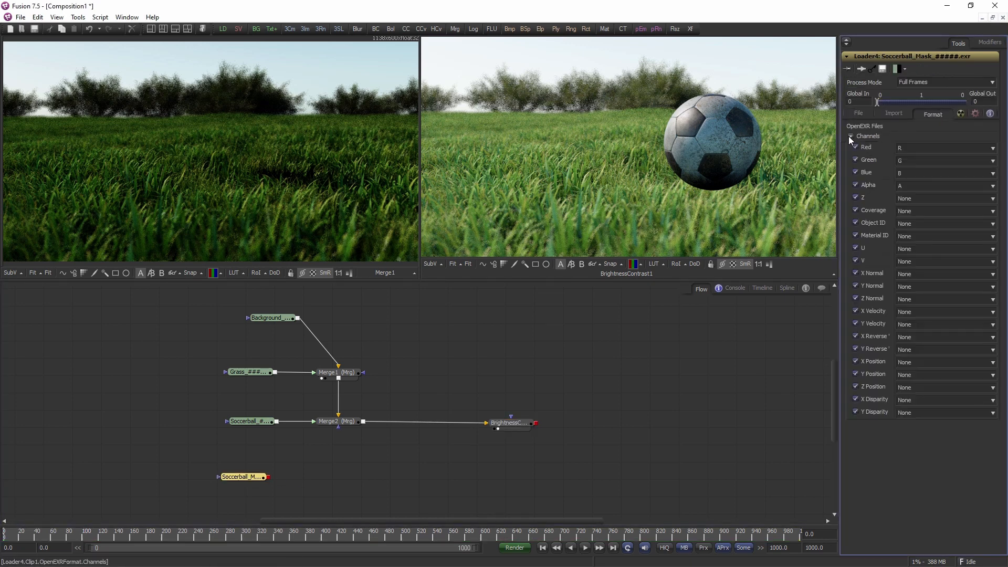
click(913, 149)
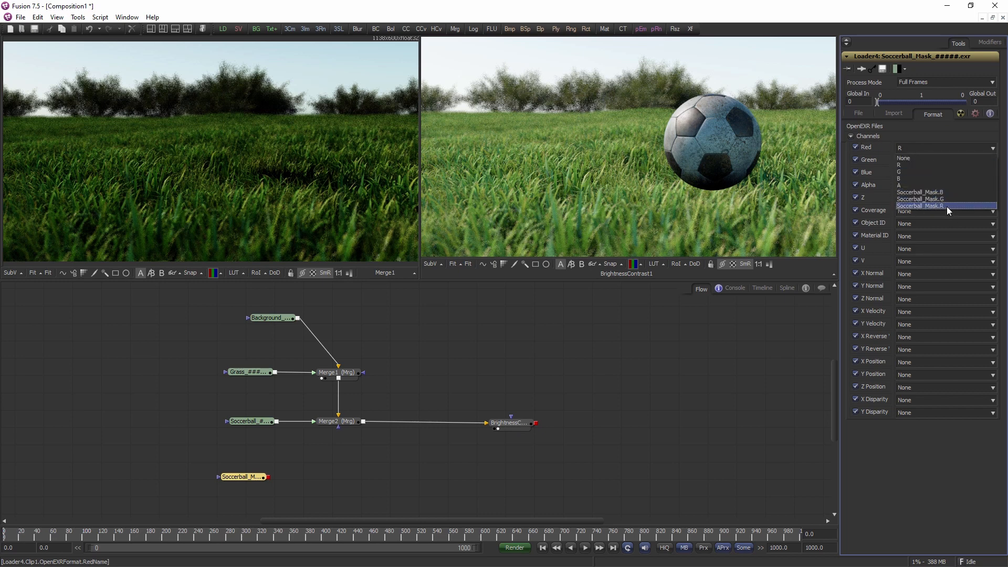
click(952, 206)
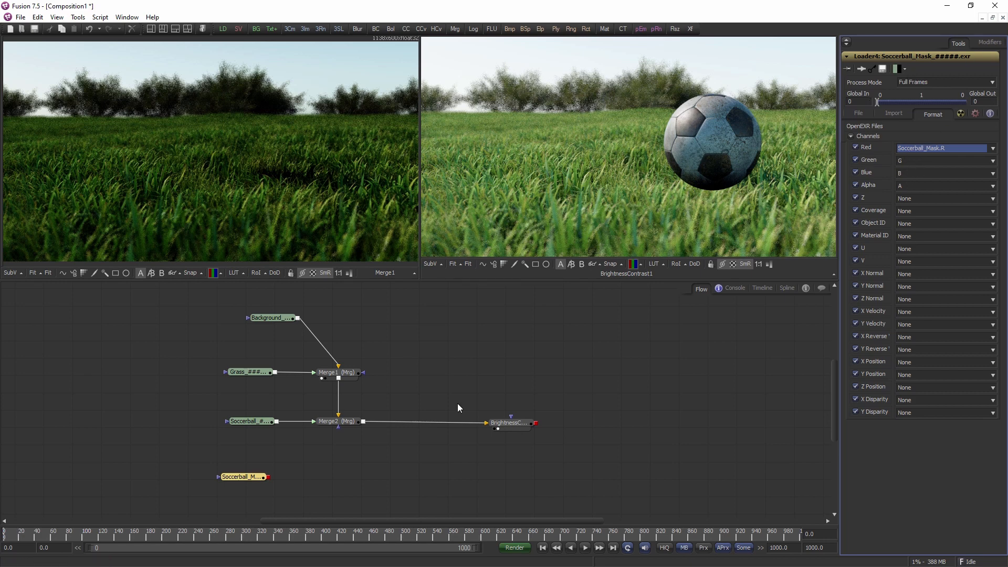
Add a Bitmap mask tool beside the Soccerball_Mask loader and connect the loader's output to it.
right_click(323, 469)
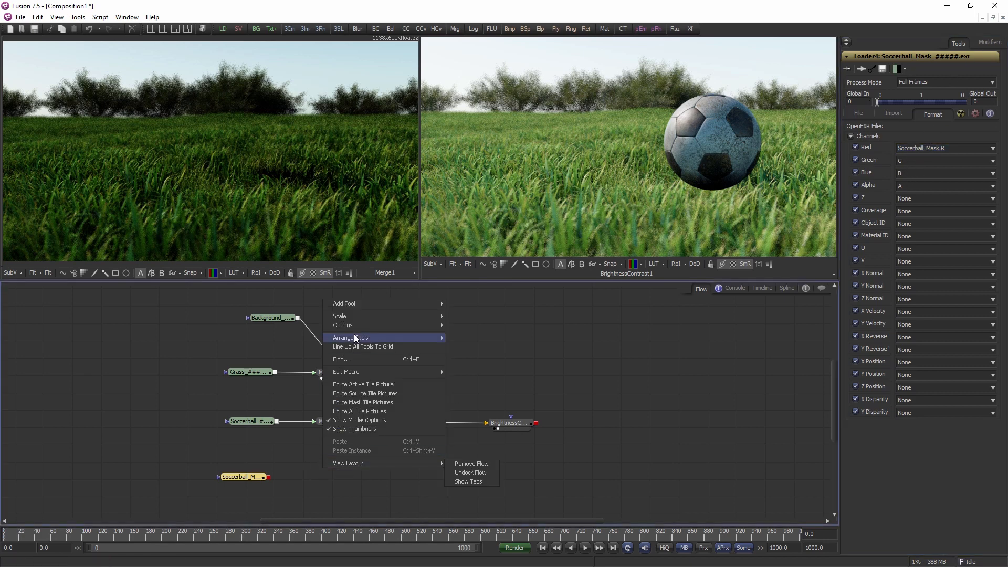
mouse_move(411, 304)
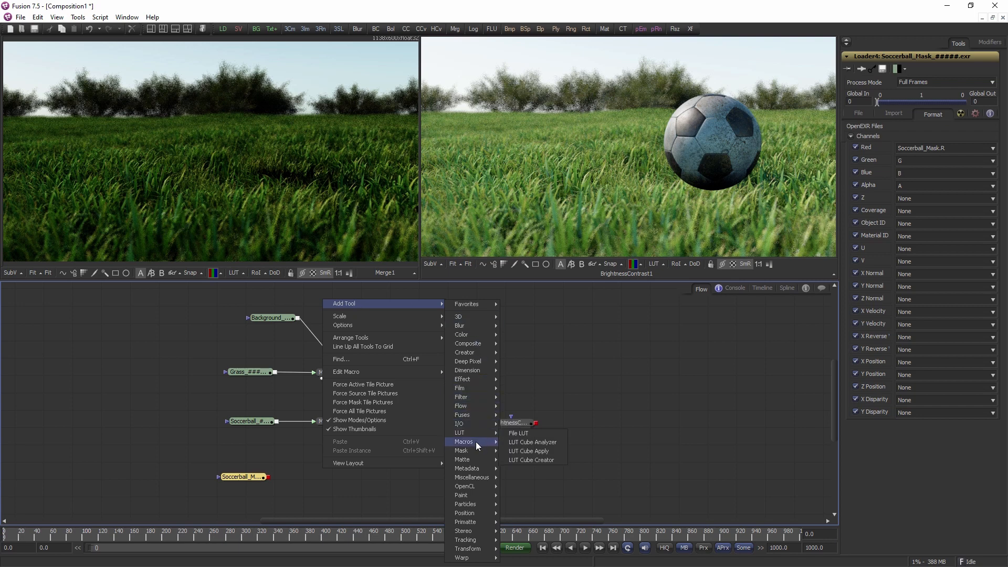
mouse_move(470, 450)
click(515, 454)
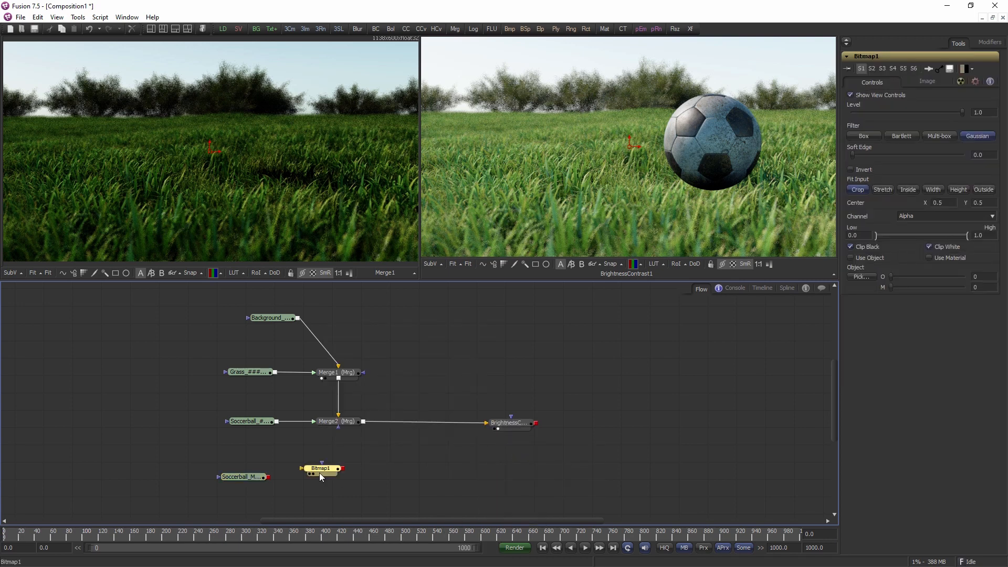
drag(321, 469, 330, 480)
drag(267, 479, 322, 478)
Set the Bitmap mask's channel to Red and connect it to Merge2's effect mask input.
click(922, 217)
click(918, 227)
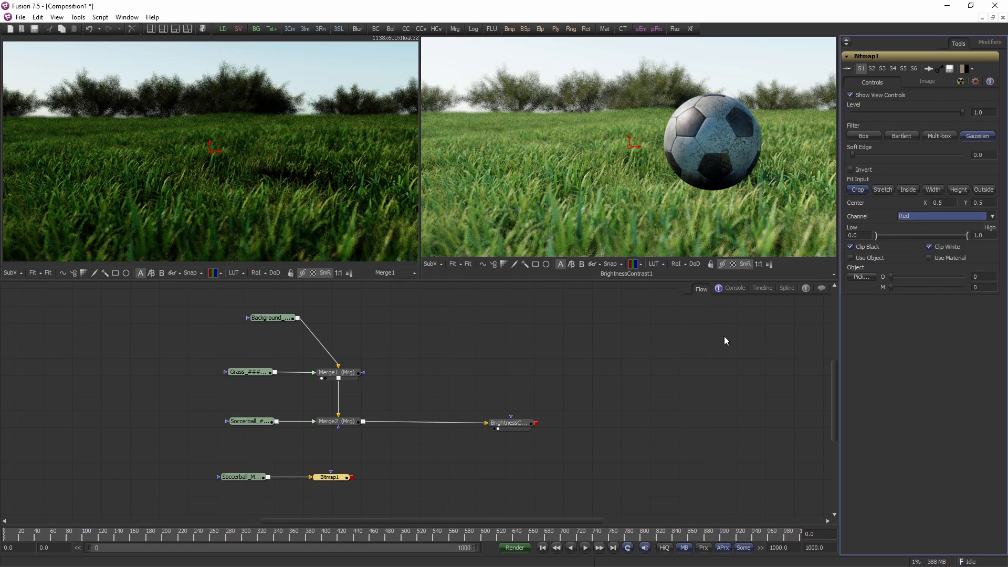
drag(352, 479, 339, 427)
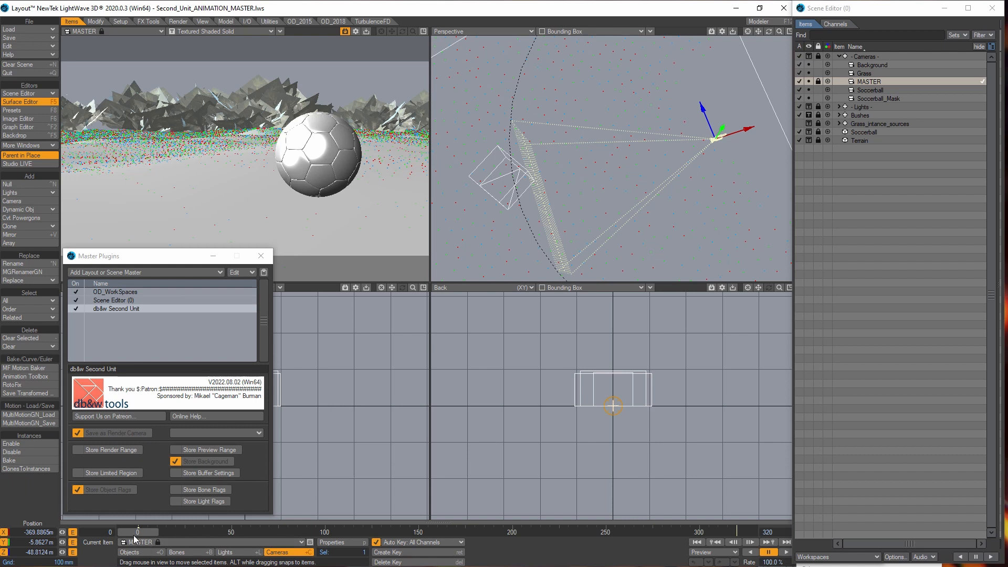
In LightWave's Second_Unit_ANIMATION_MASTER scene, scrub through the camera animation and examine the Background camera's motion options, including controllers and limits.
mouse_move(137, 532)
mouse_down()
mouse_move(736, 532)
mouse_move(138, 533)
mouse_up()
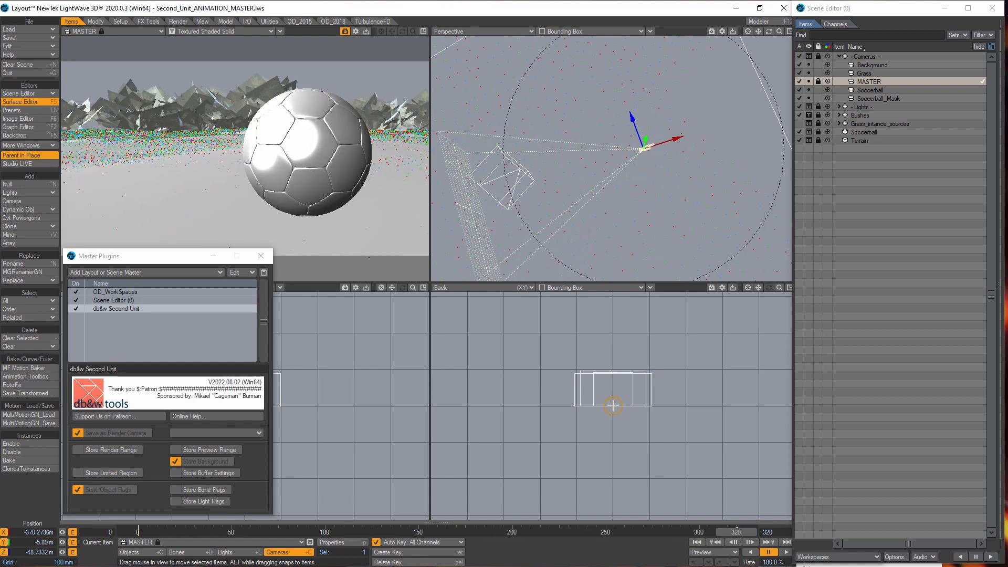
click(886, 64)
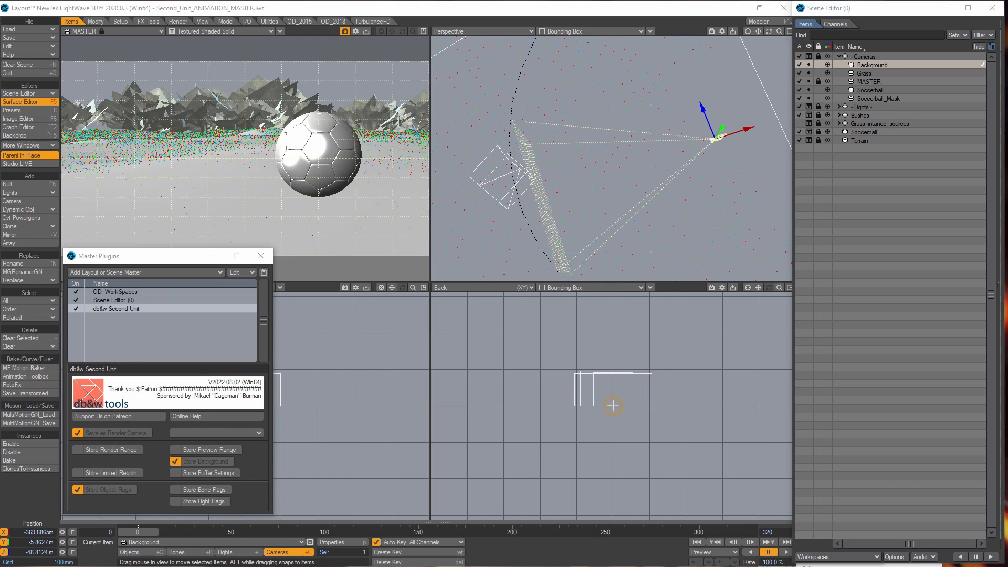
key(m)
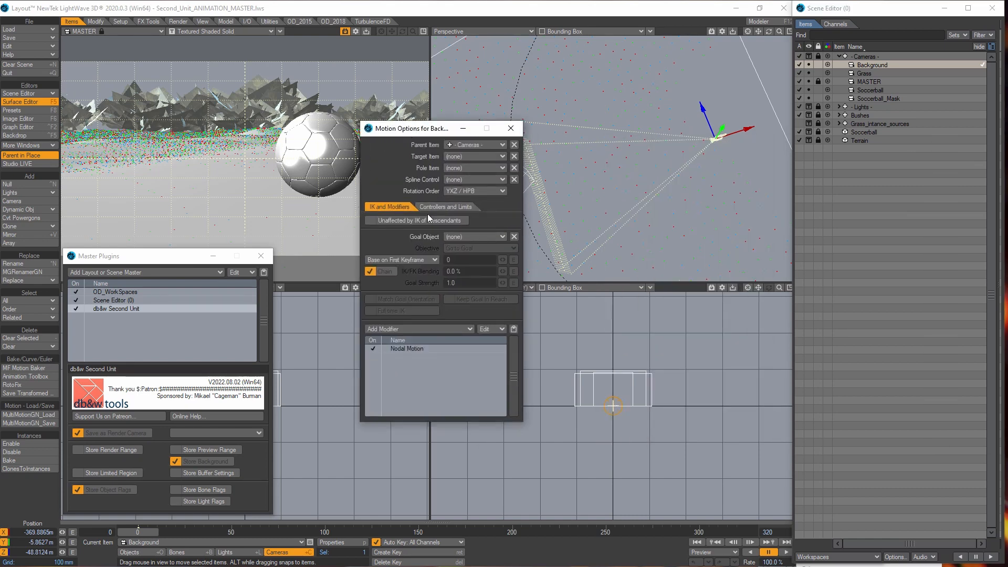
click(441, 209)
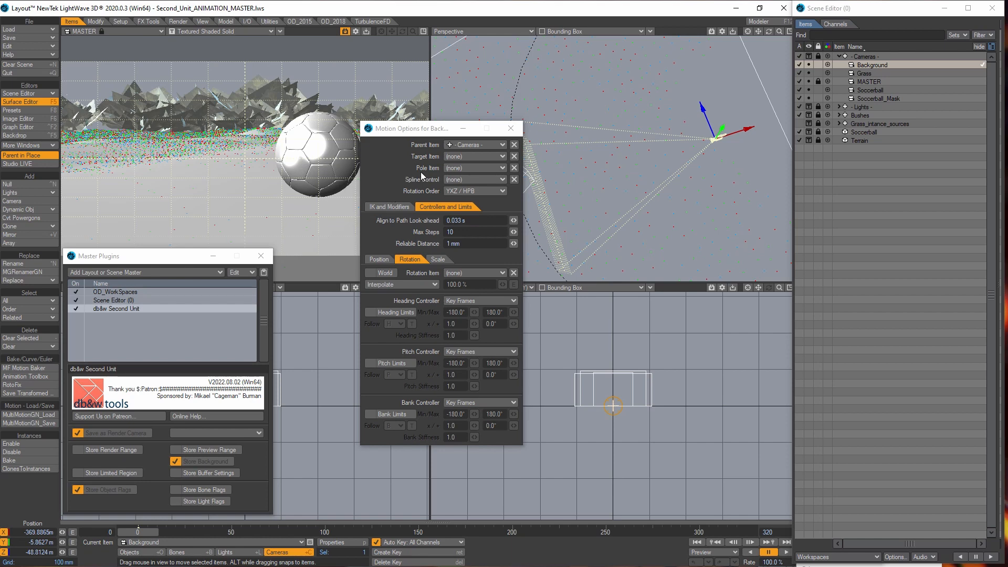
click(510, 129)
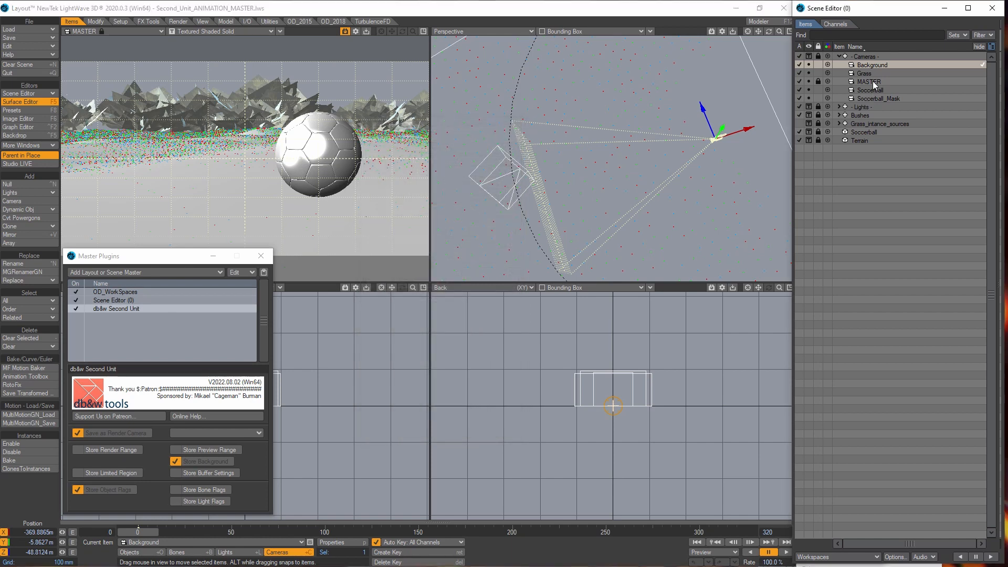
Examine where the MASTER camera's motion file would be stored in the Motions folder, and leave without saving.
click(873, 81)
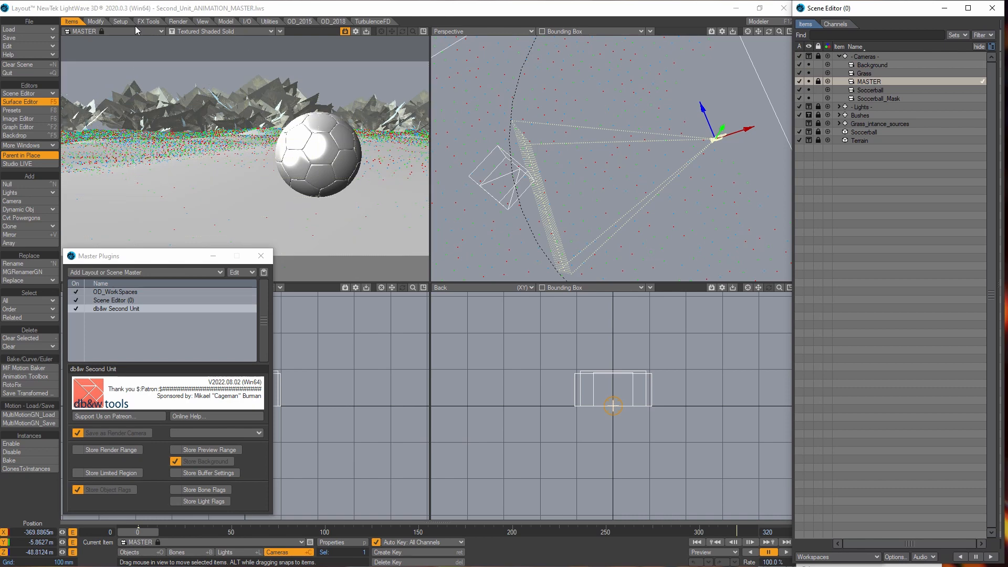
click(31, 37)
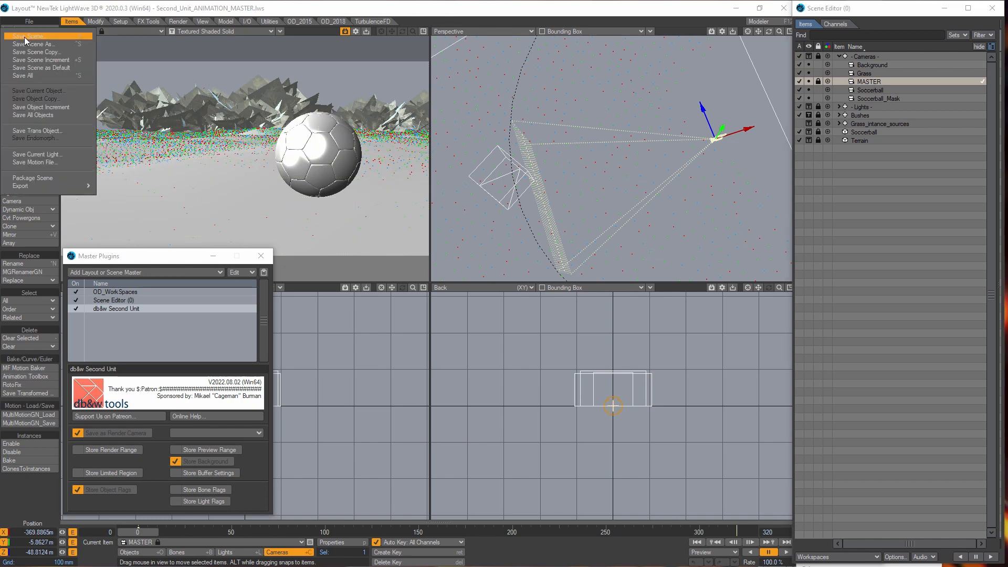
click(25, 163)
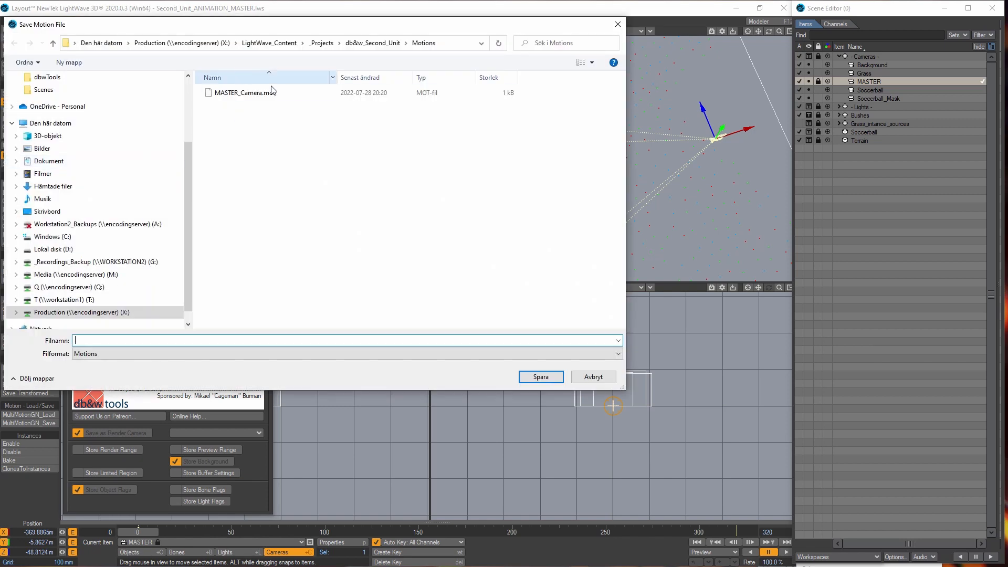
click(594, 380)
Examine the Background camera's Nodal Motion modifier, including its node connections and the Time Lag node's motion-file settings.
click(883, 66)
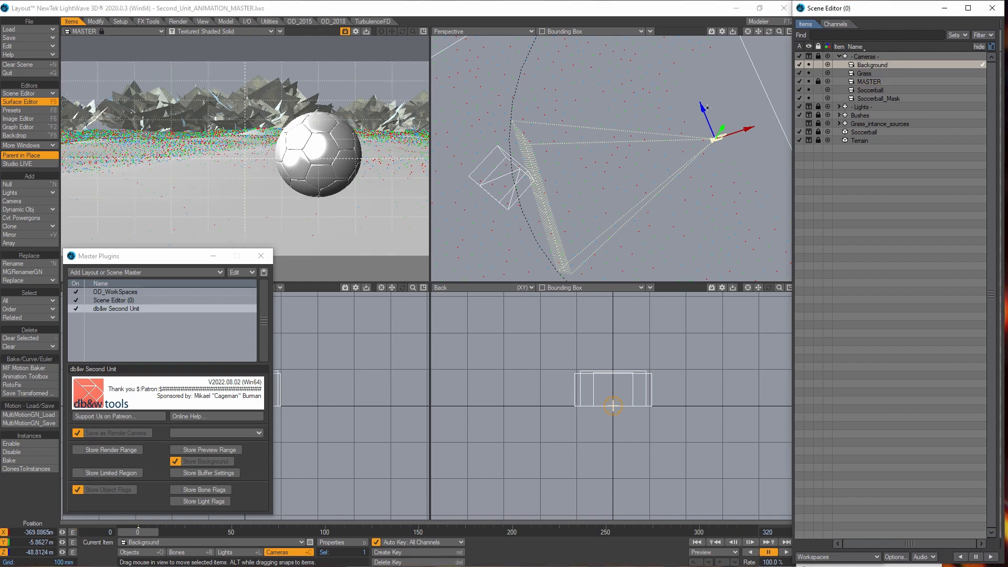
key(m)
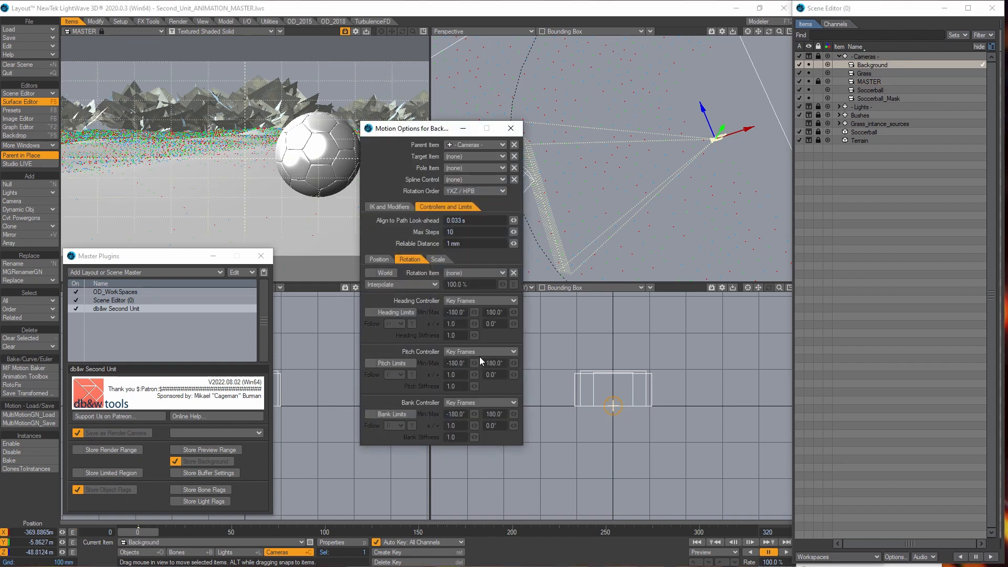
click(392, 207)
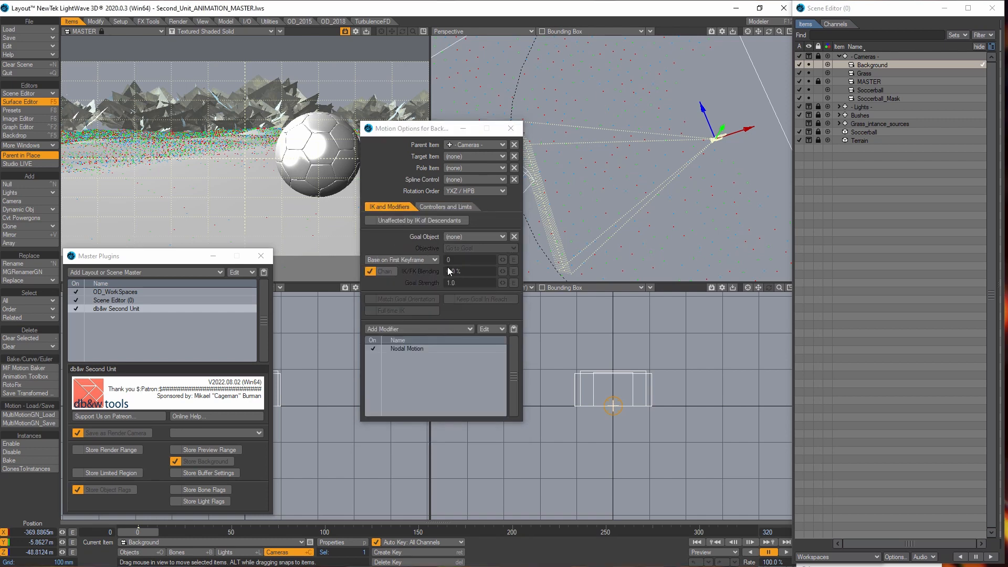
click(408, 349)
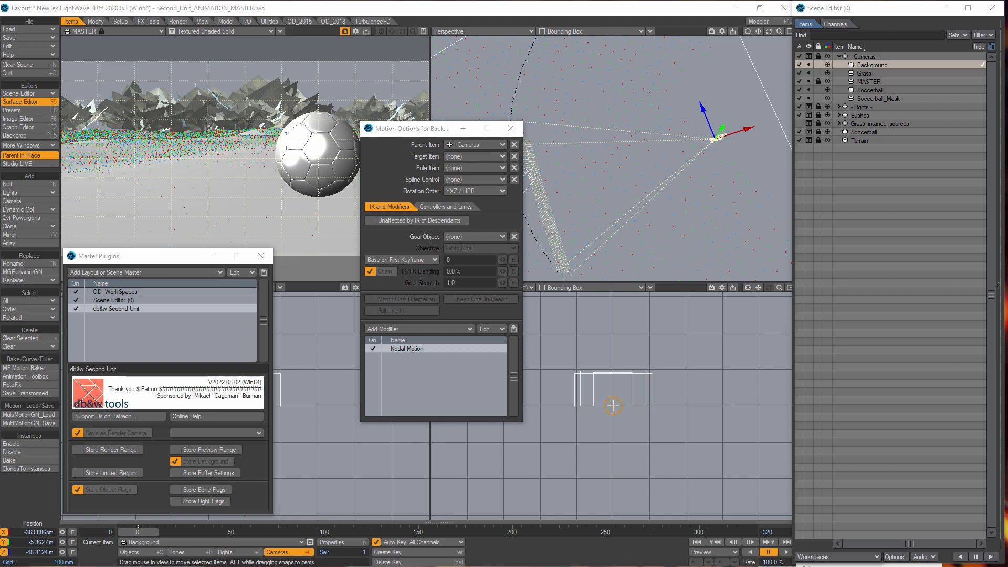
drag(1007, 41, 495, 21)
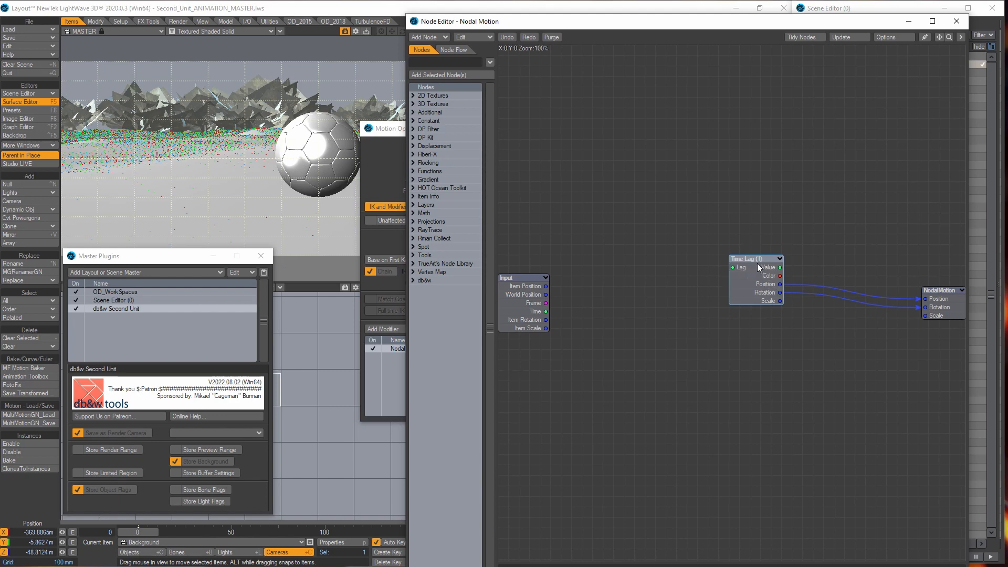
drag(757, 262, 813, 278)
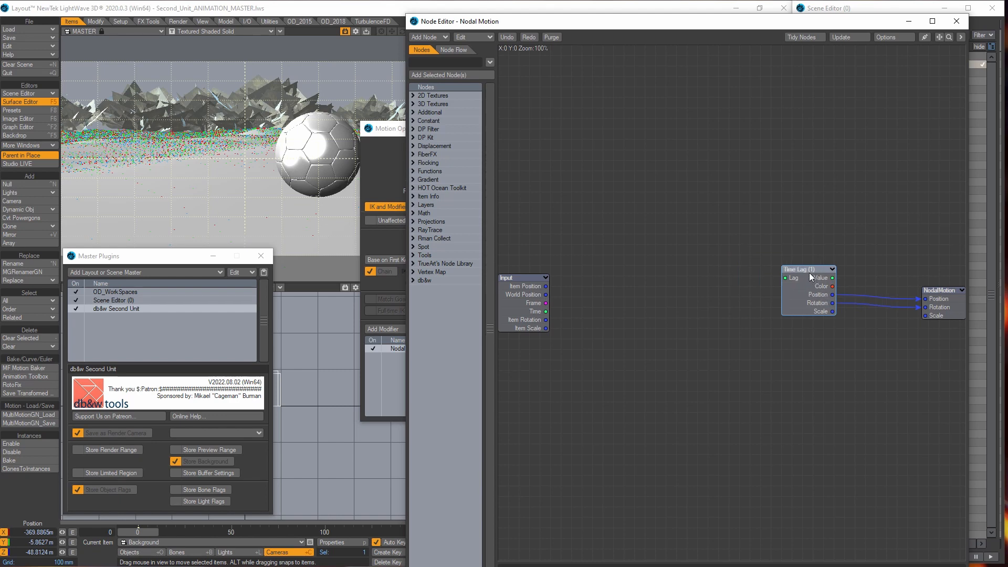
double_click(808, 273)
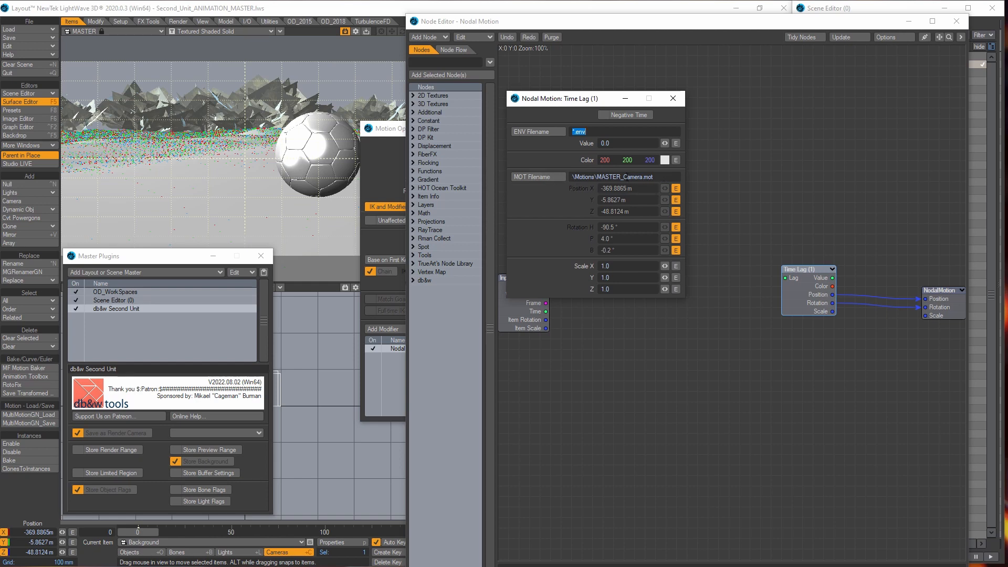
click(673, 99)
click(956, 21)
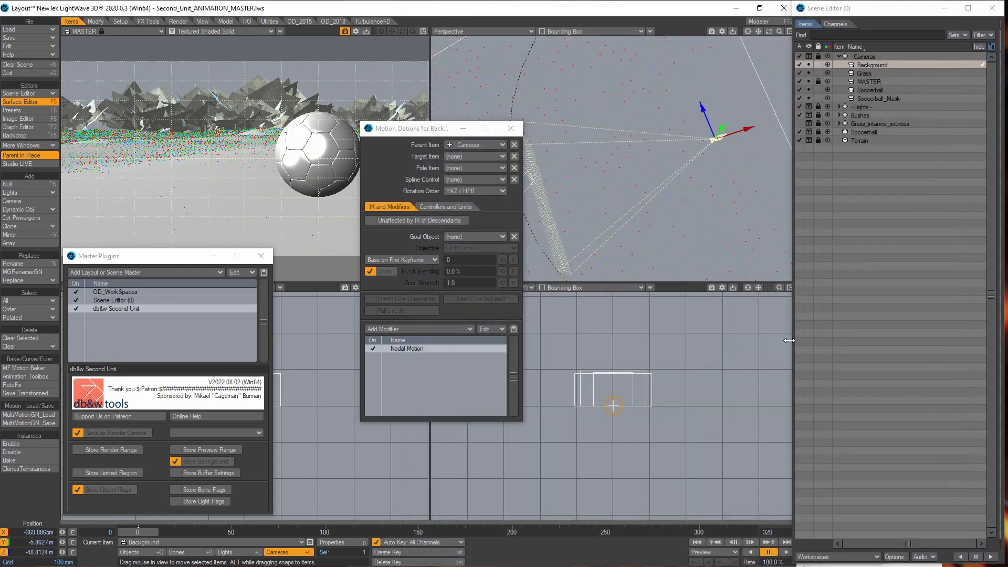
Copy the Background camera's Nodal Motion modifier and check the motion options of the Grass, Soccerball and Soccerball_Mask cameras.
right_click(414, 348)
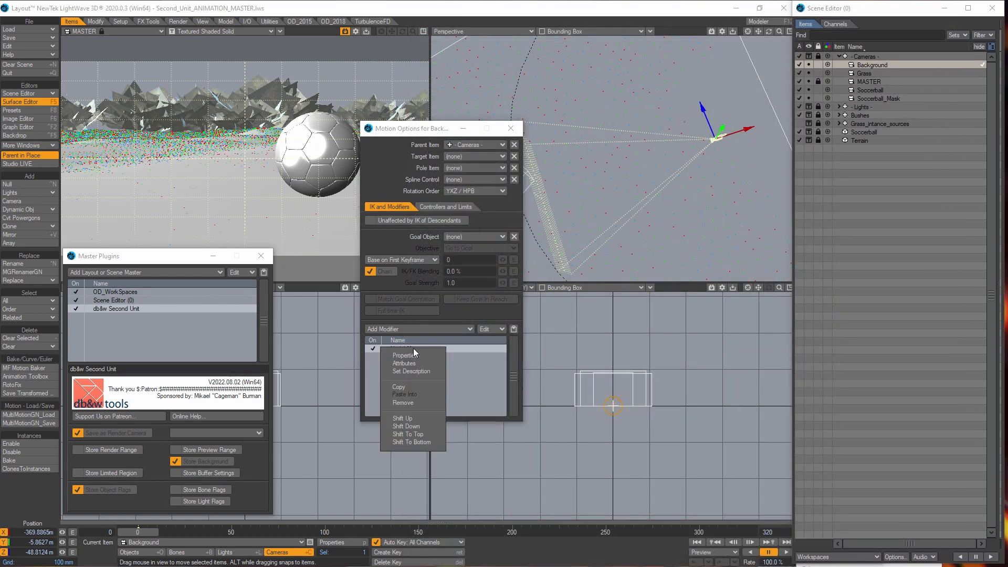
click(406, 387)
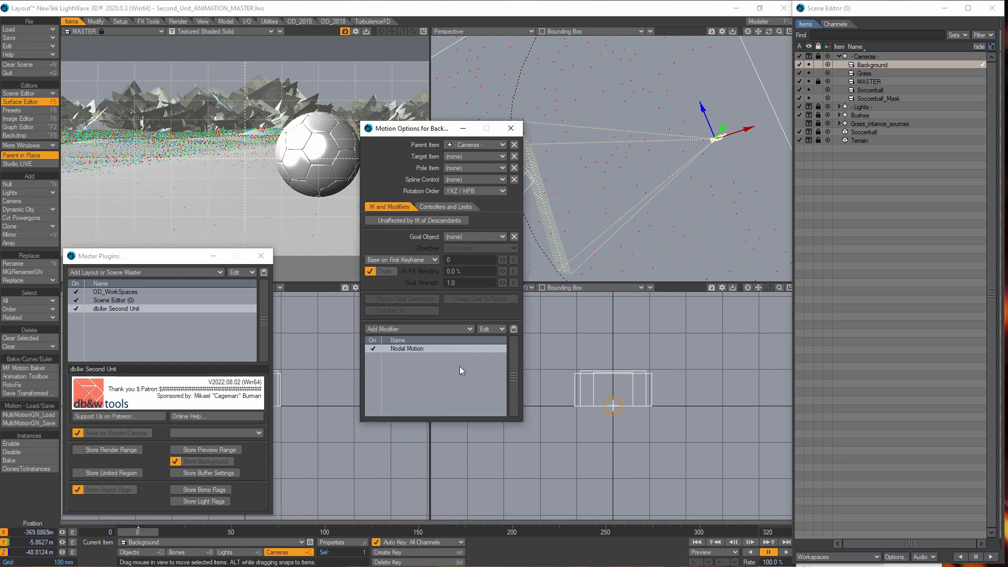
click(880, 74)
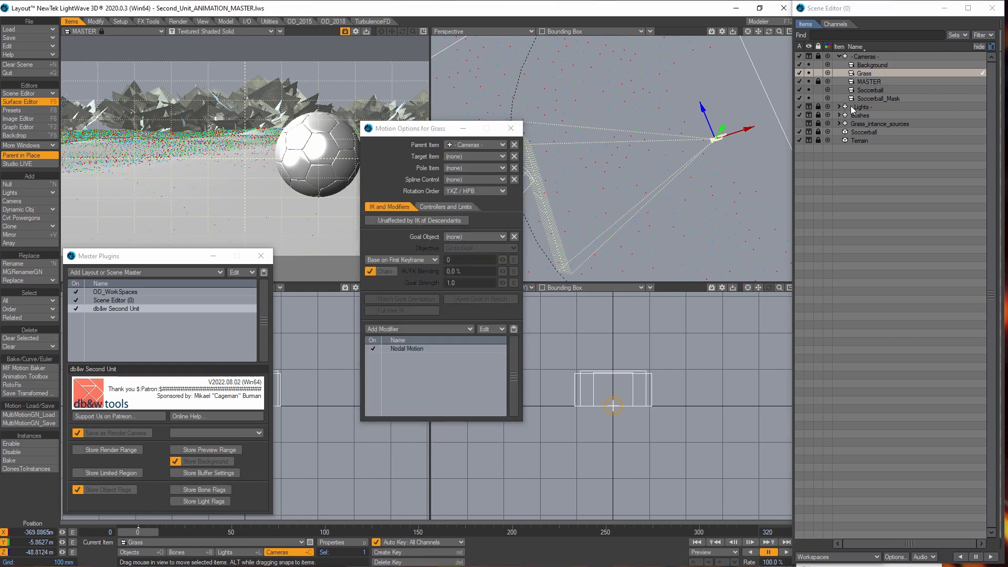
click(886, 89)
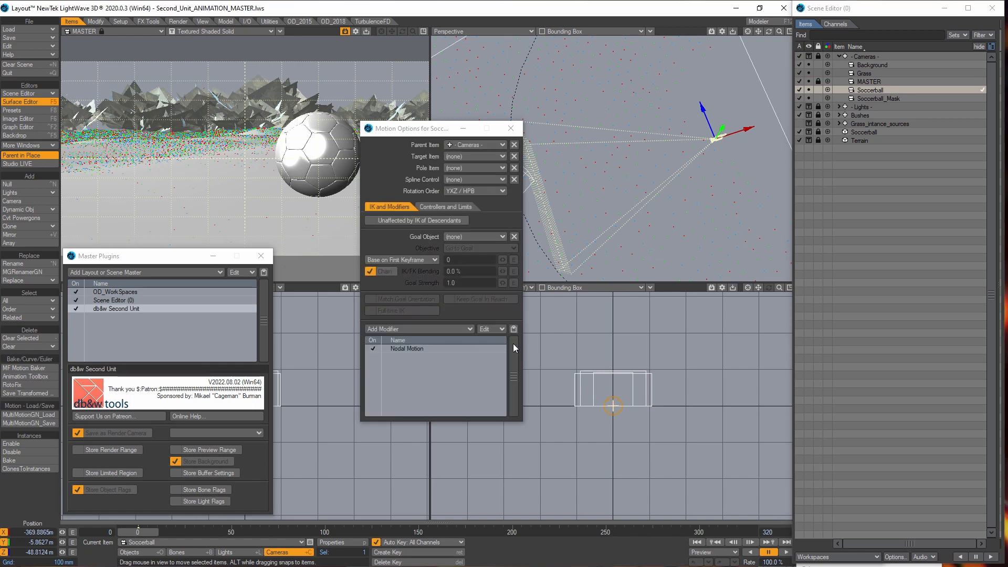
click(898, 98)
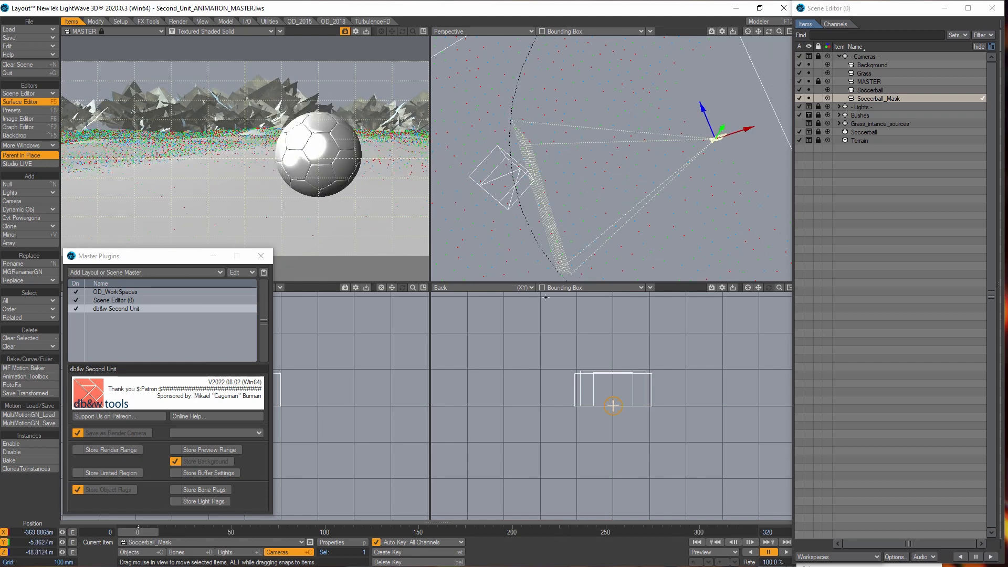
Examine the MASTER camera's depth of field settings and its Focal Distance envelope curve in the Graph Editor.
click(879, 81)
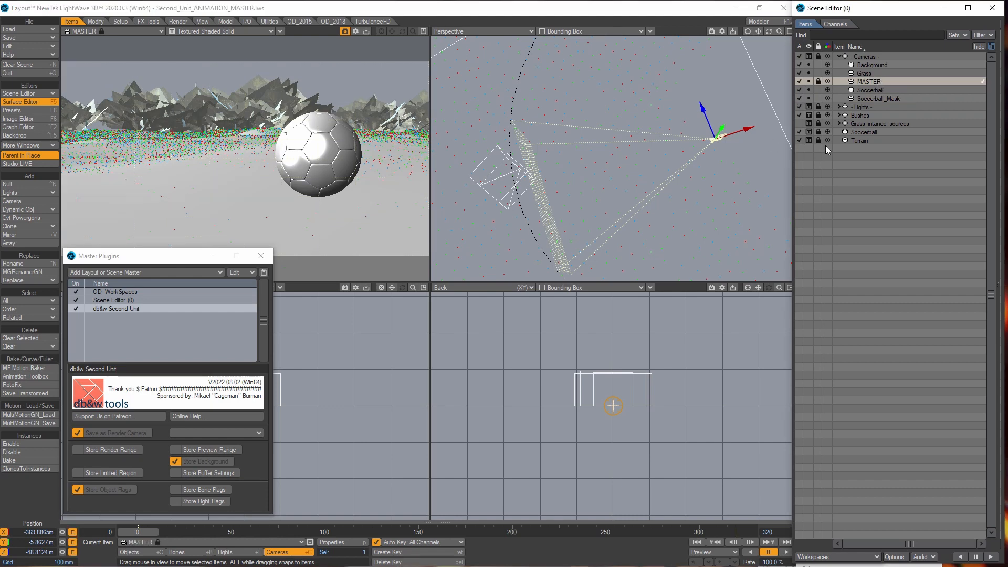
key(p)
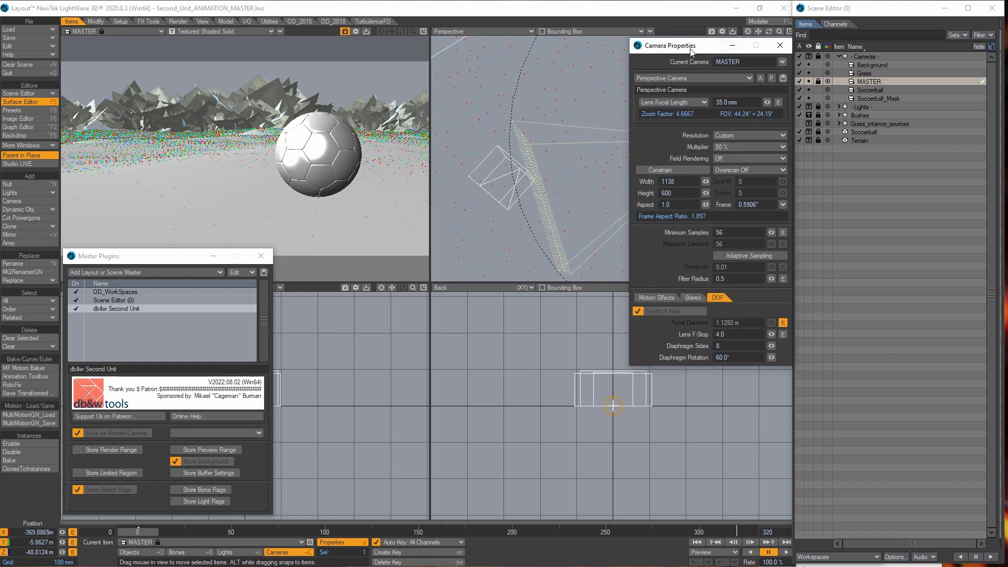
drag(691, 49, 610, 40)
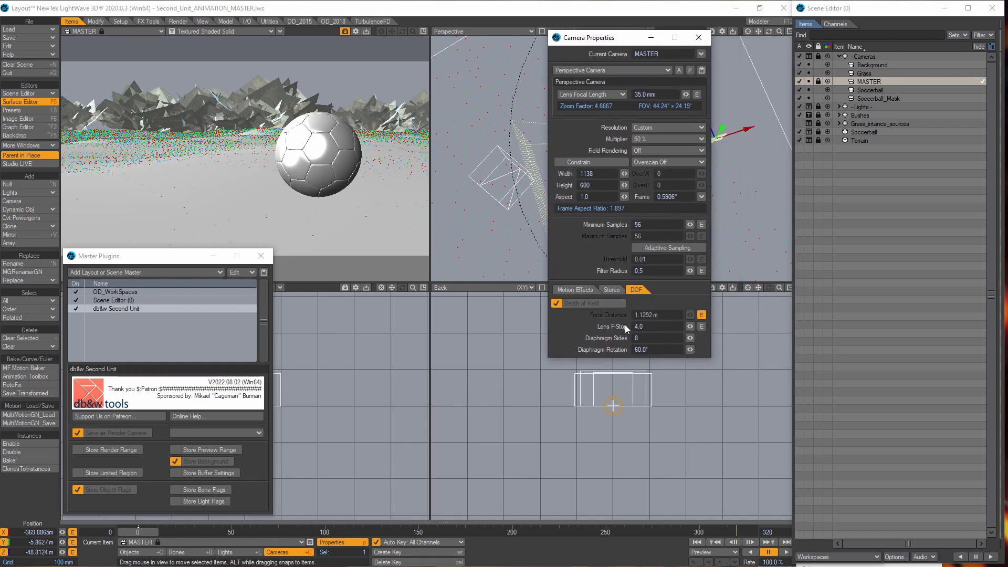
click(702, 315)
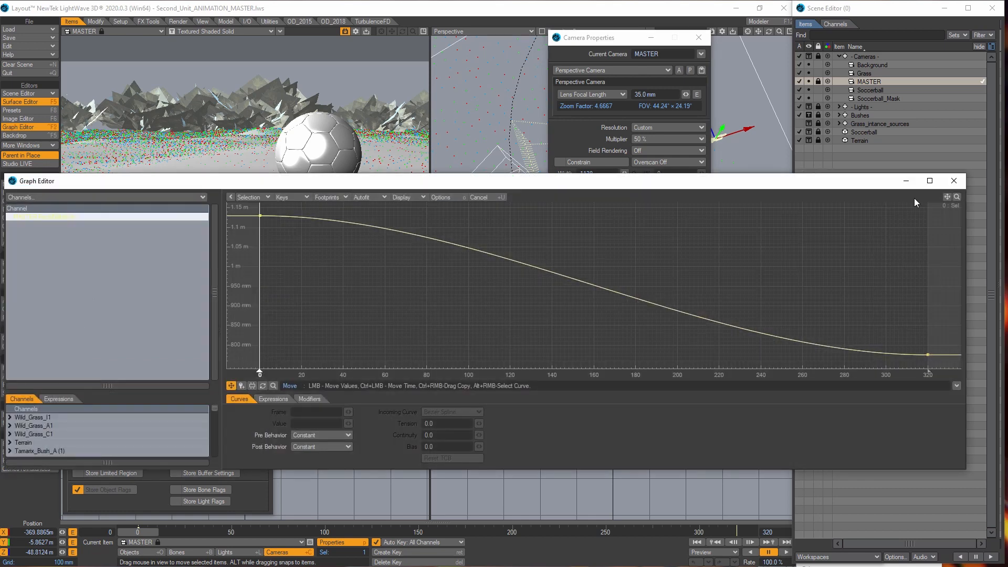
click(954, 180)
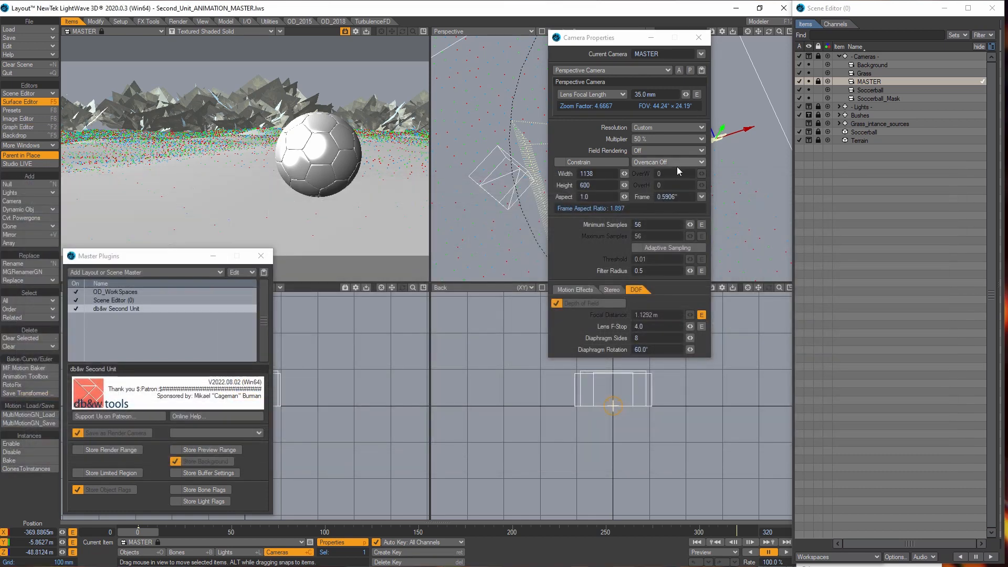
Inspect the modifiers on the Background camera's Focal Distance envelope and copy its Channel Follower modifier.
click(878, 64)
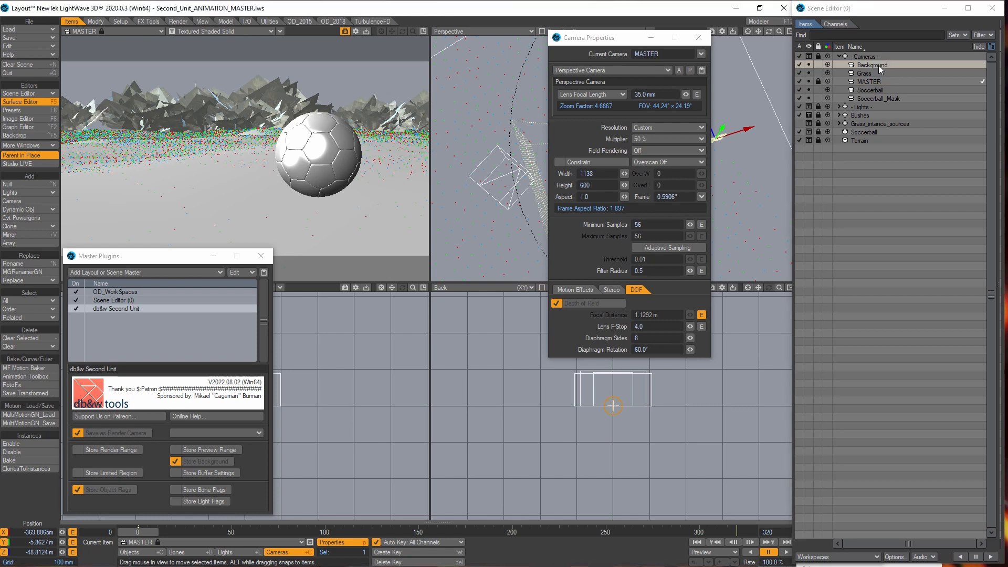
click(702, 315)
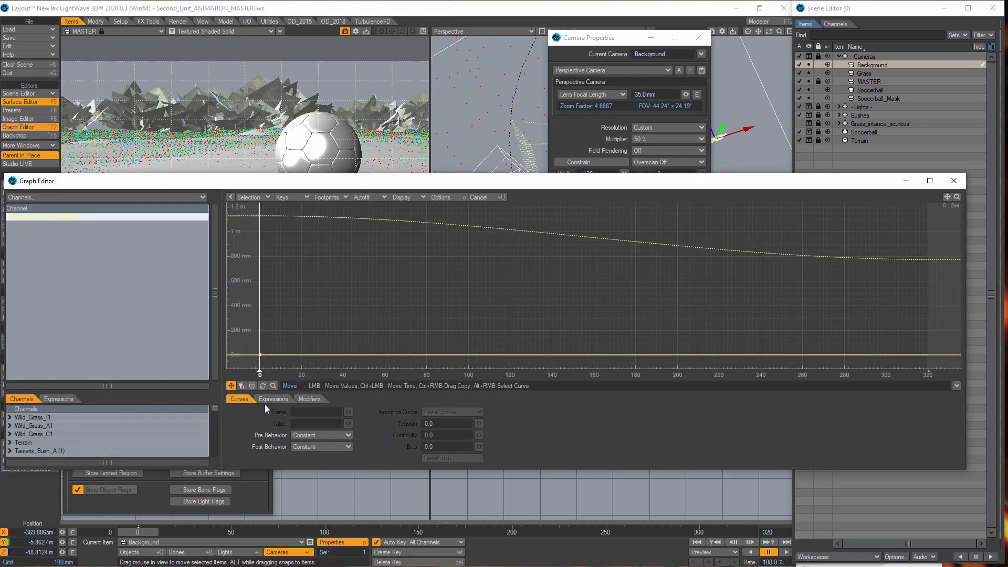
click(309, 399)
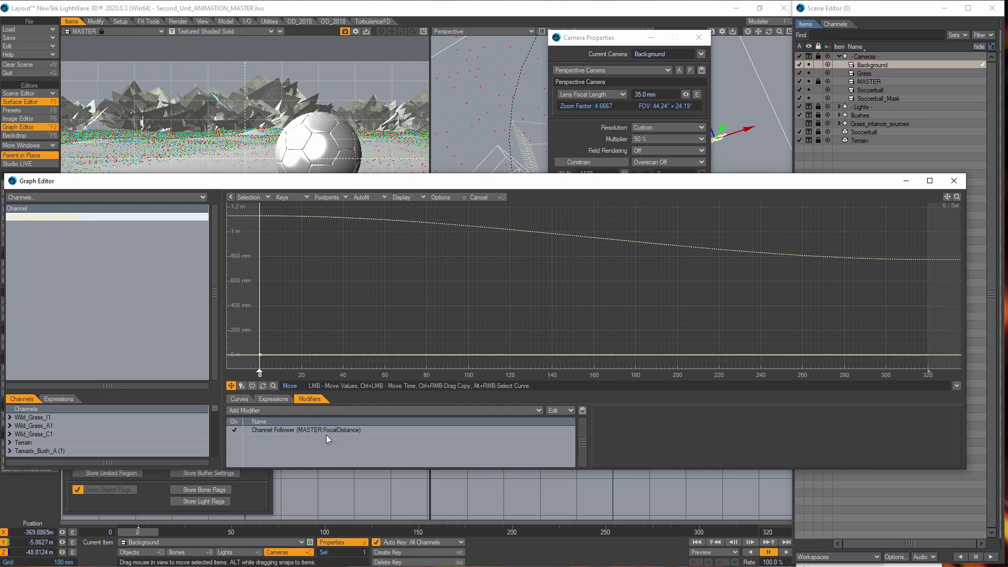
right_click(342, 430)
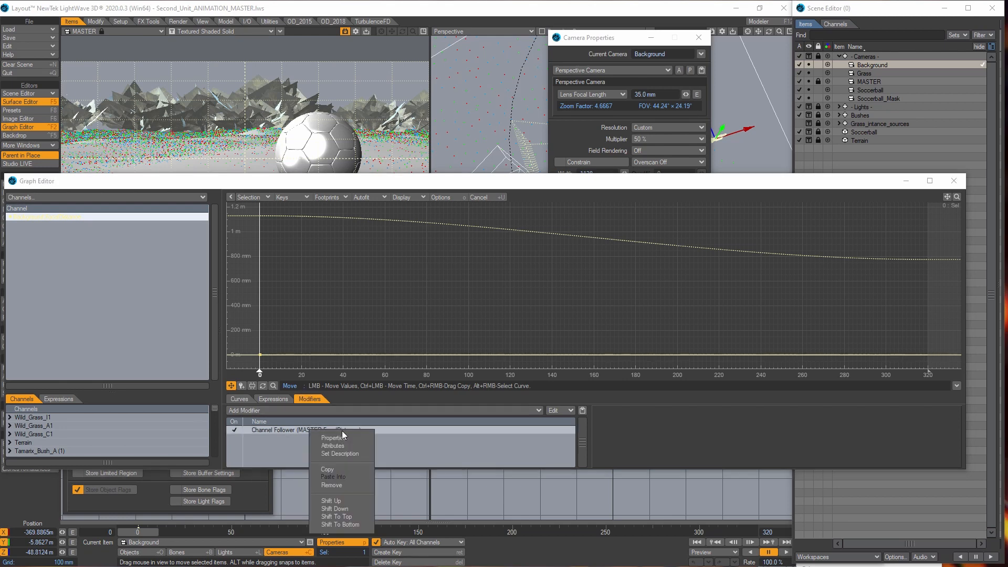
click(338, 469)
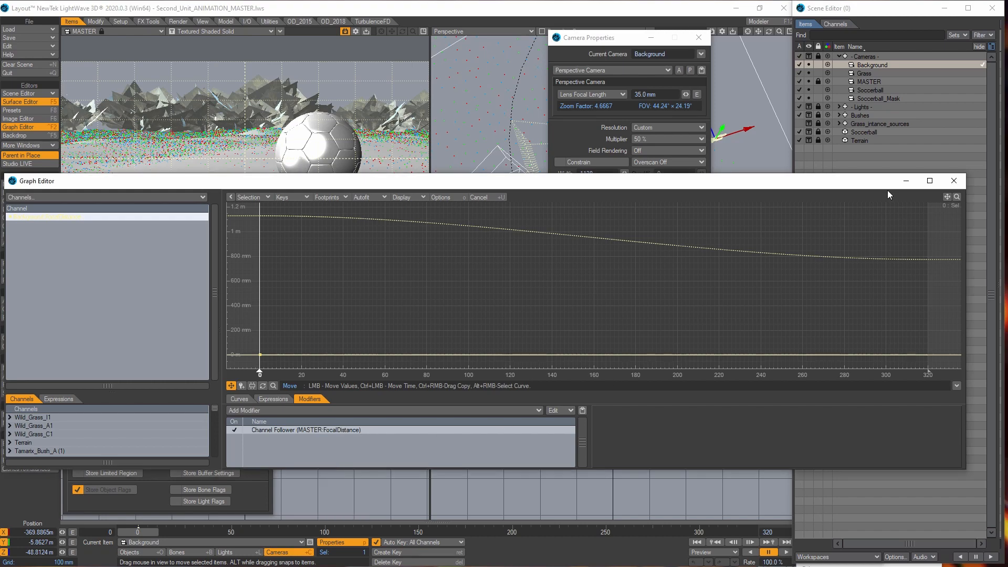
click(953, 182)
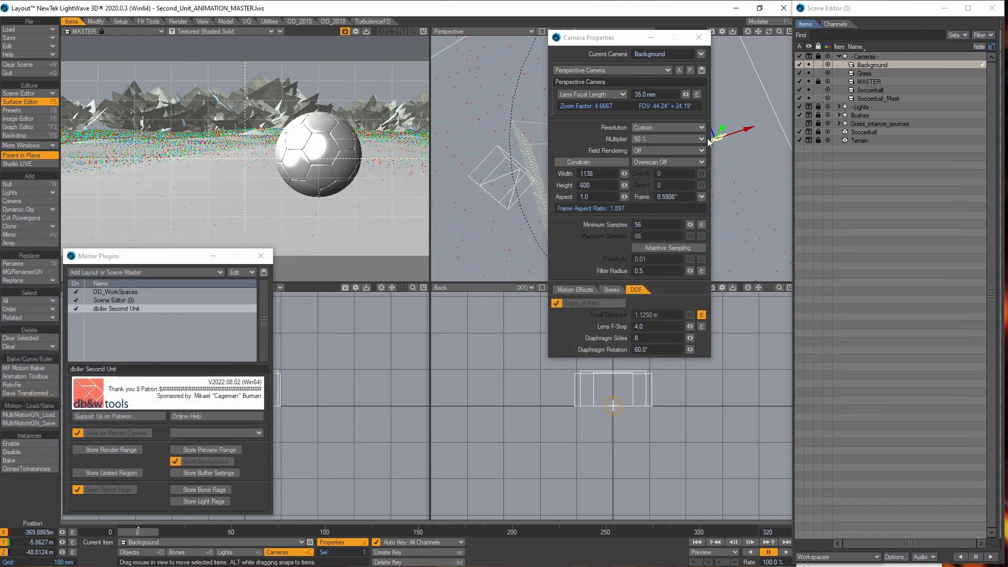
click(705, 39)
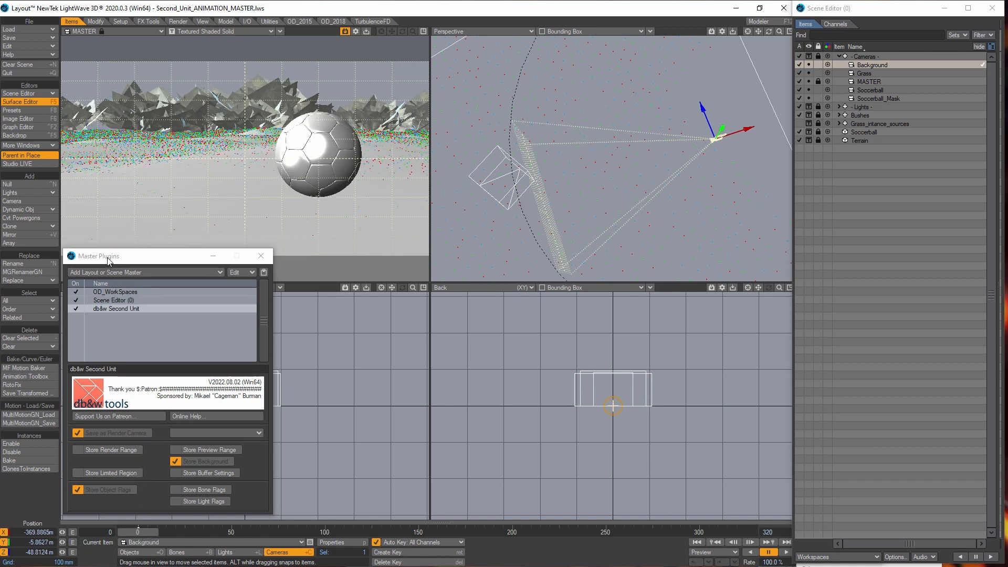
Choose Background as the render camera in the db&w Second Unit settings.
mouse_move(109, 261)
mouse_down()
mouse_move(174, 243)
mouse_move(135, 252)
mouse_move(125, 265)
mouse_move(121, 254)
mouse_up()
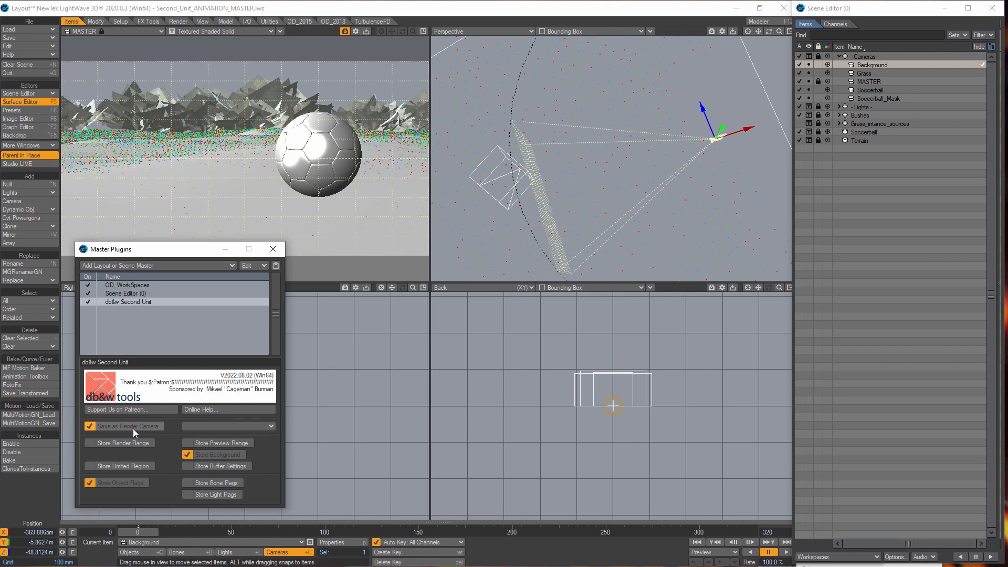
click(219, 426)
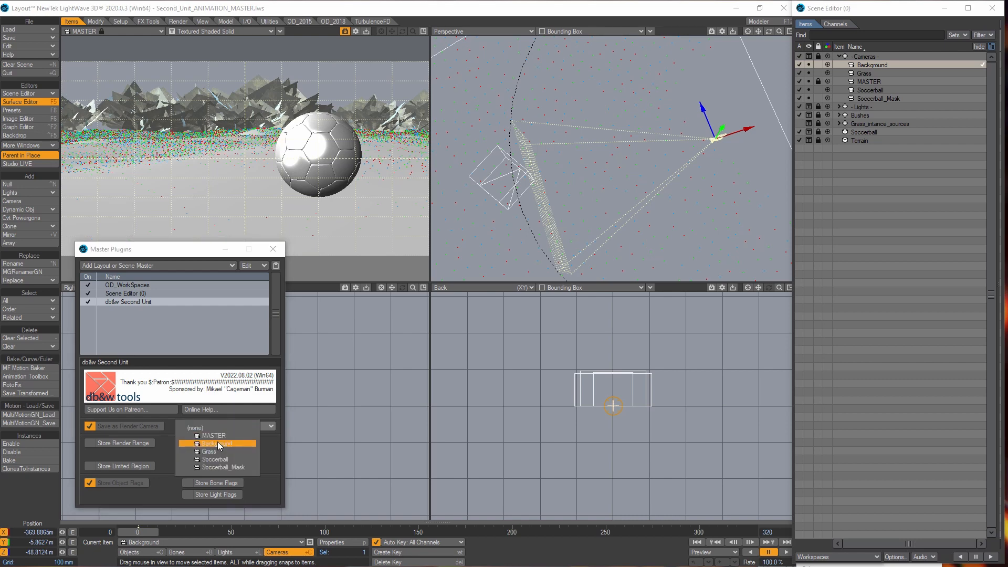
click(217, 444)
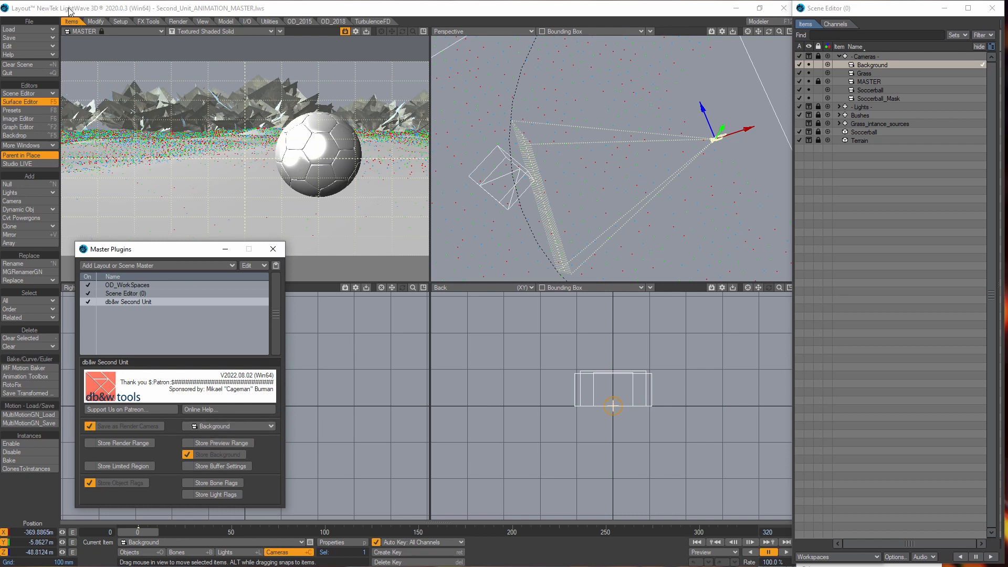
Save the scene as Second_Unit_ANIMATION_Background in the _RENDERSCENES folder, overwriting the existing file.
click(20, 37)
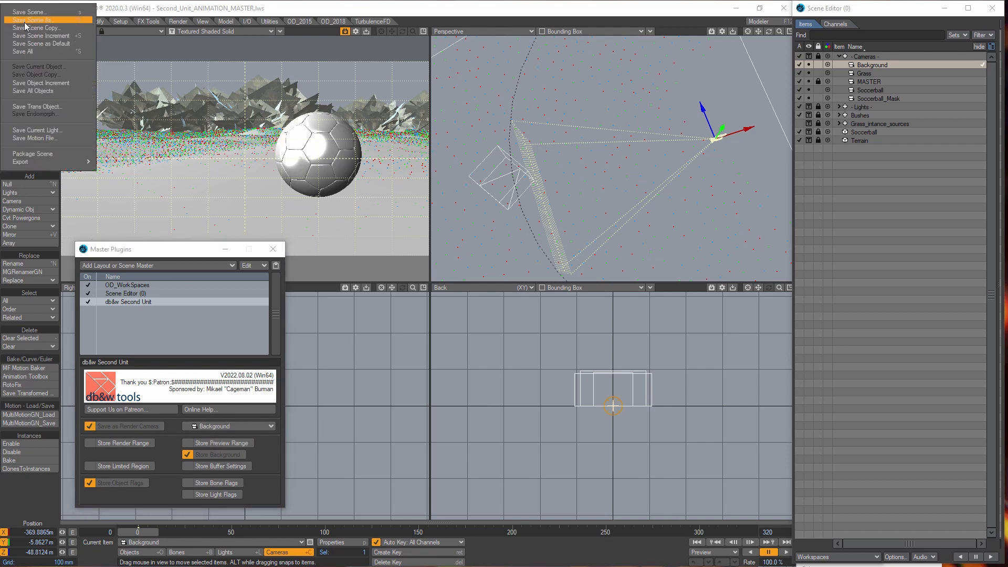
click(24, 20)
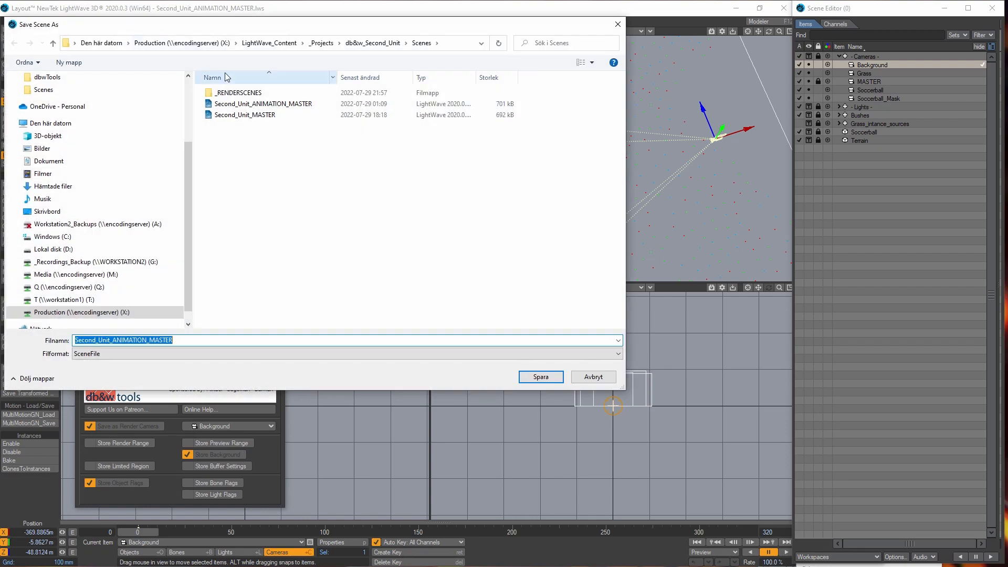
double_click(246, 93)
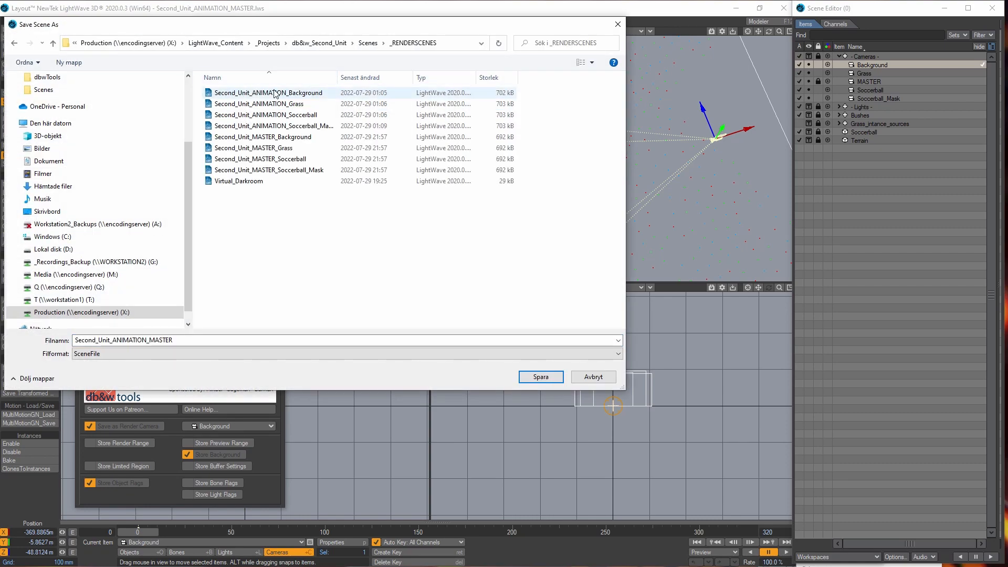
click(316, 95)
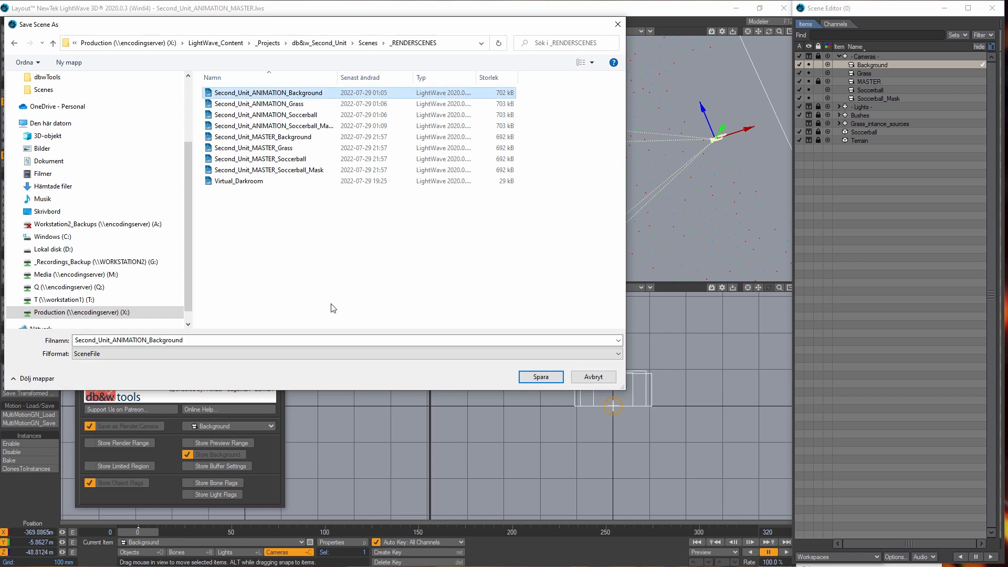
click(541, 377)
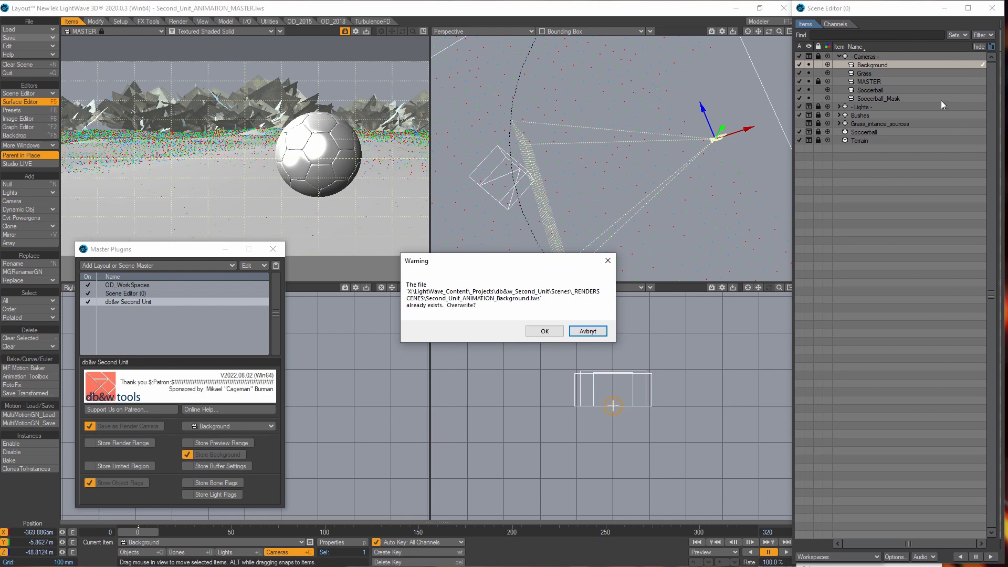
click(540, 330)
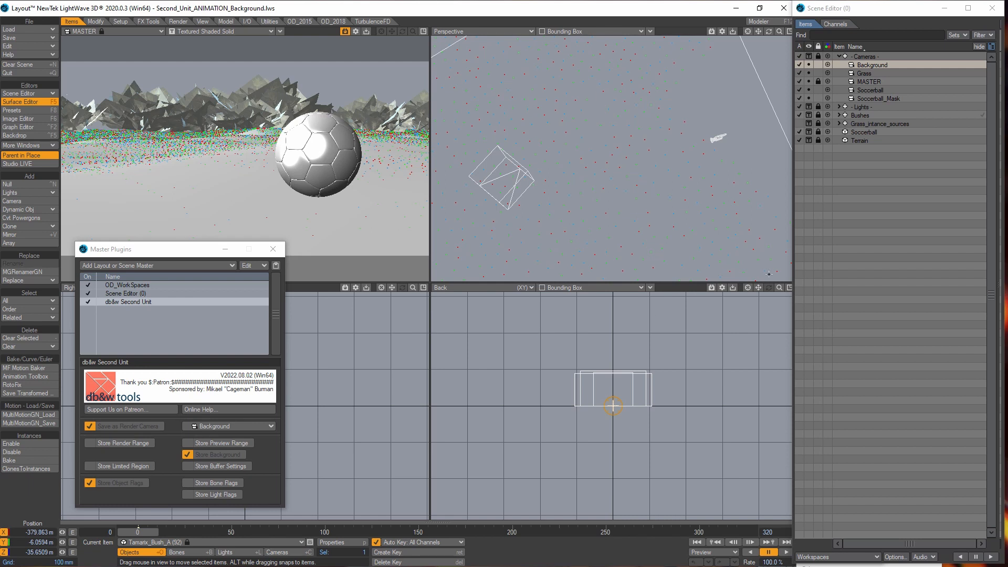
Load the Second_Unit_ANIMATION_Background scene from the _RENDERSCENES folder.
click(39, 37)
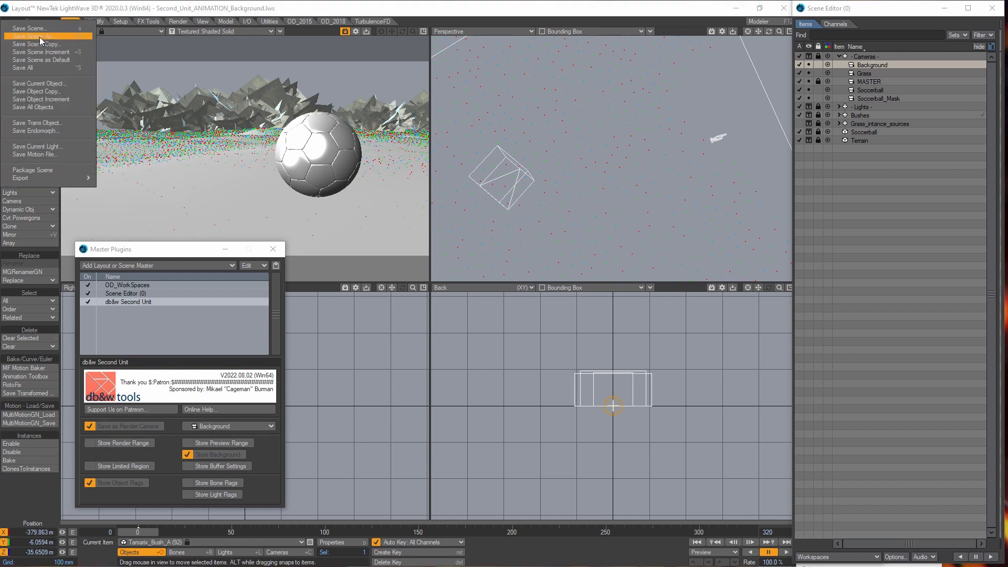
click(38, 30)
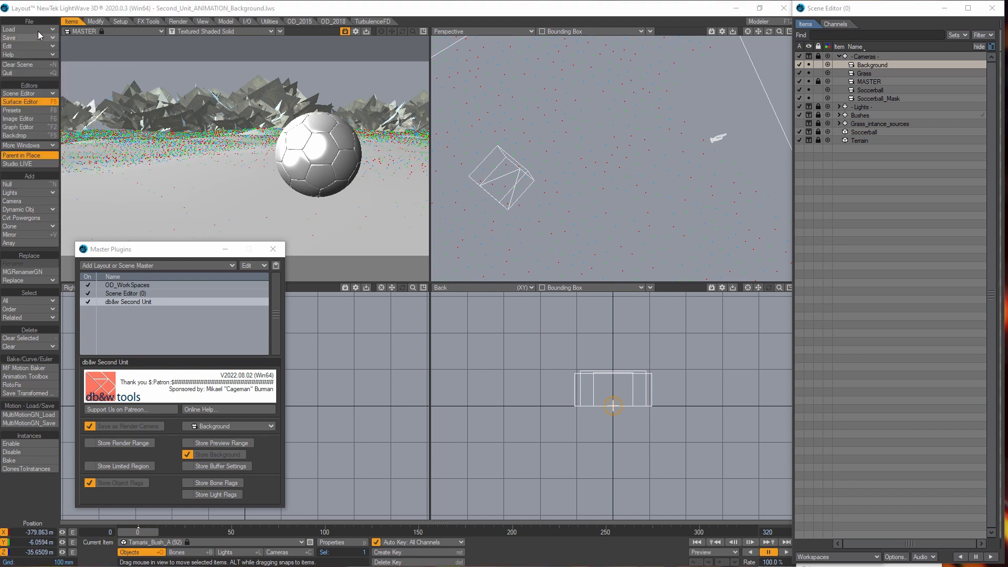
click(672, 39)
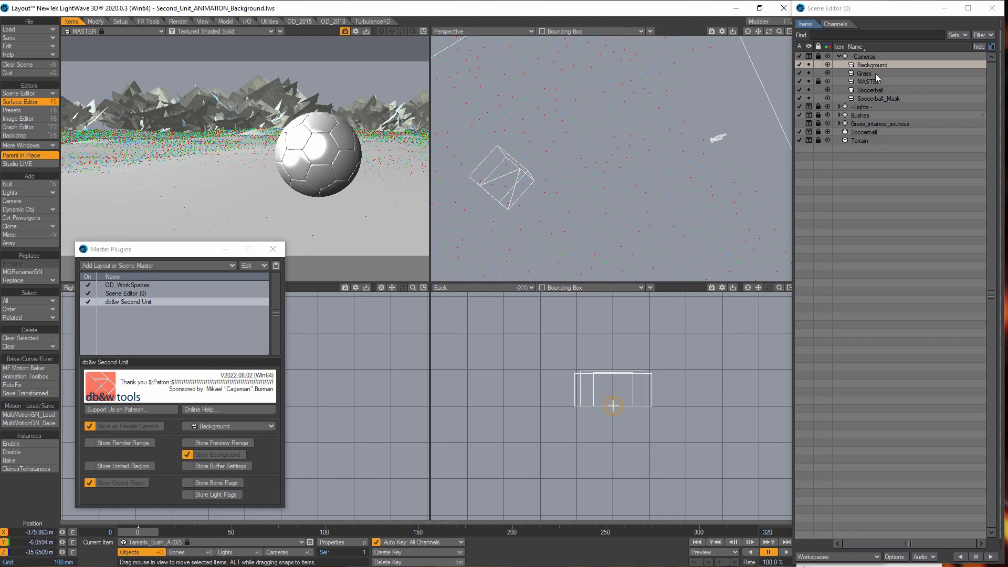
click(26, 29)
click(25, 23)
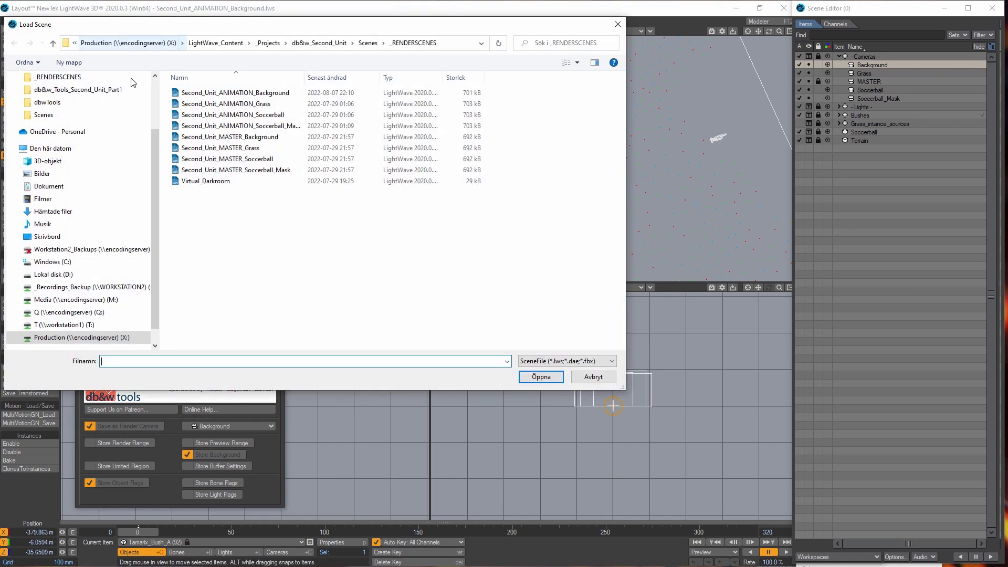
click(268, 93)
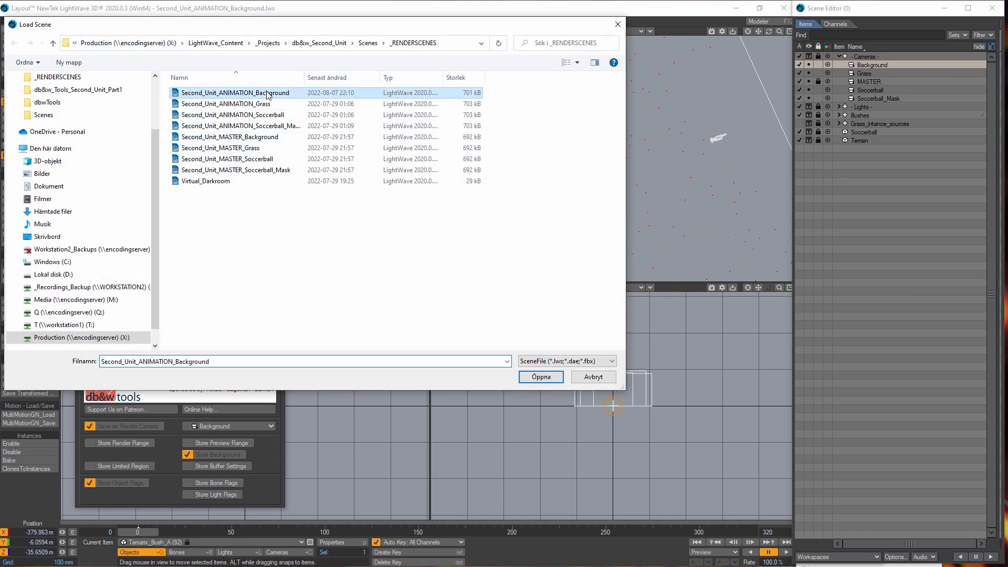
click(540, 377)
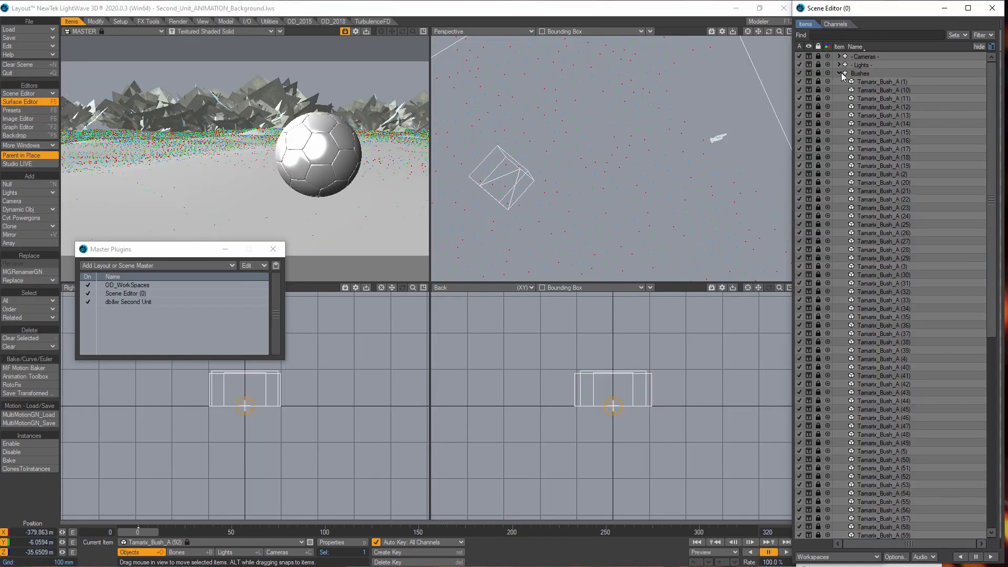
Collapse the Bushes group, expand the Cameras group and preview the MASTER camera view in VPR.
click(840, 73)
click(839, 56)
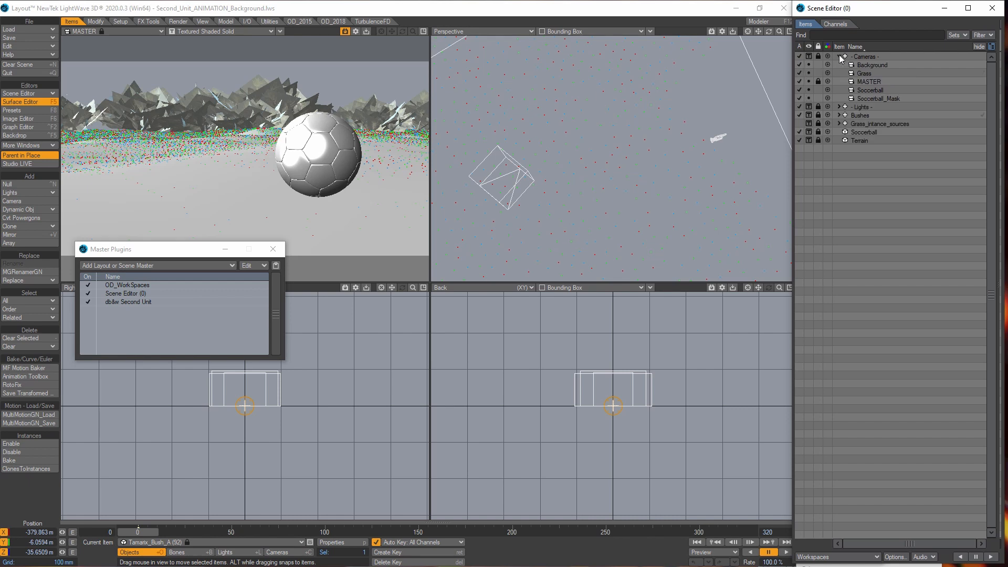
click(189, 31)
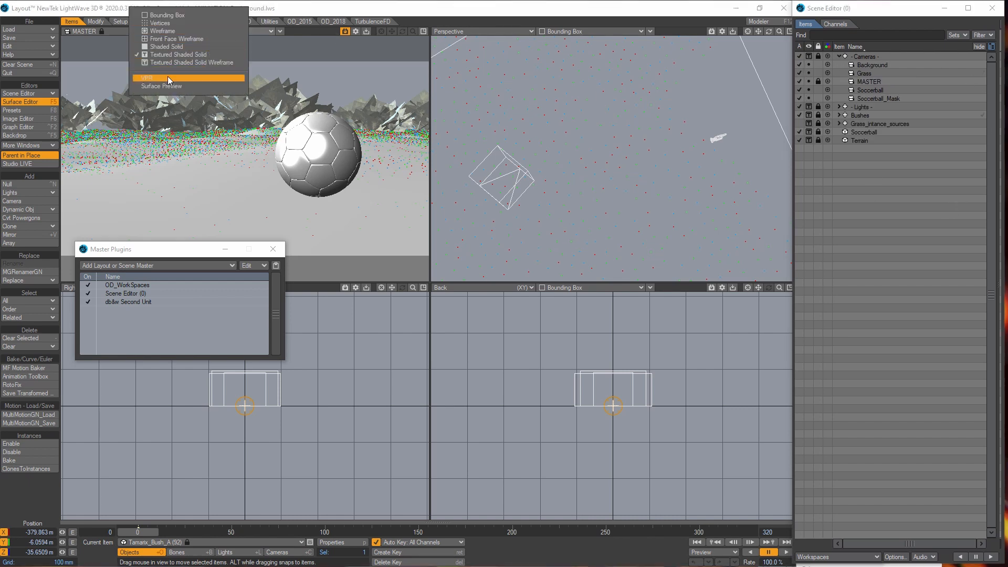
click(168, 77)
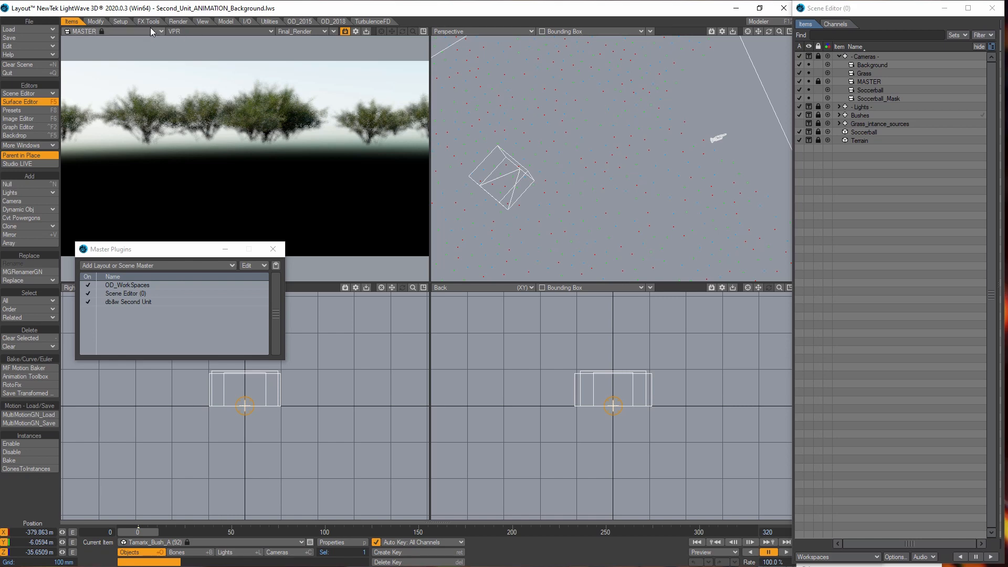
Load the Second_Unit_ANIMATION_MASTER scene from the Scenes folder.
click(34, 30)
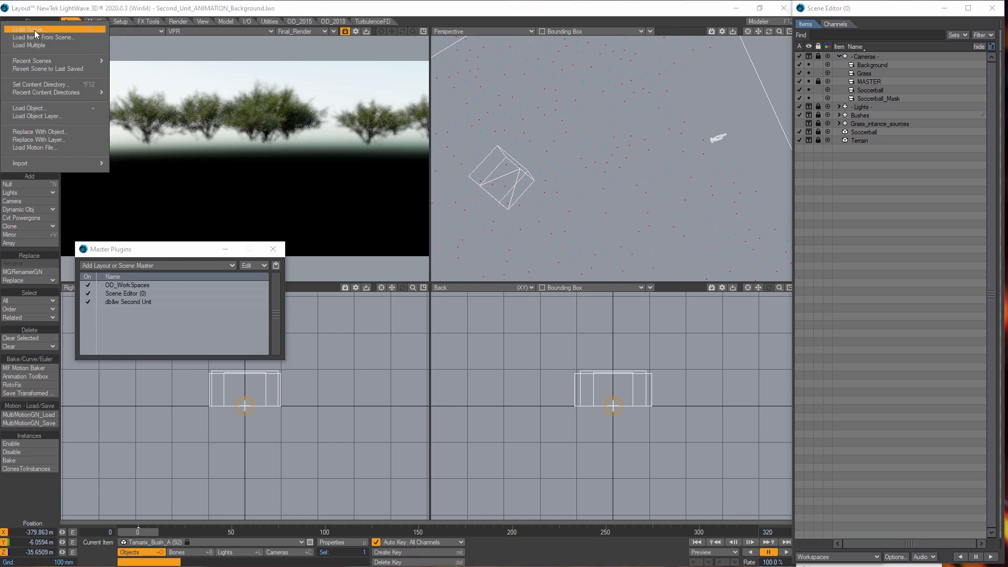
click(34, 30)
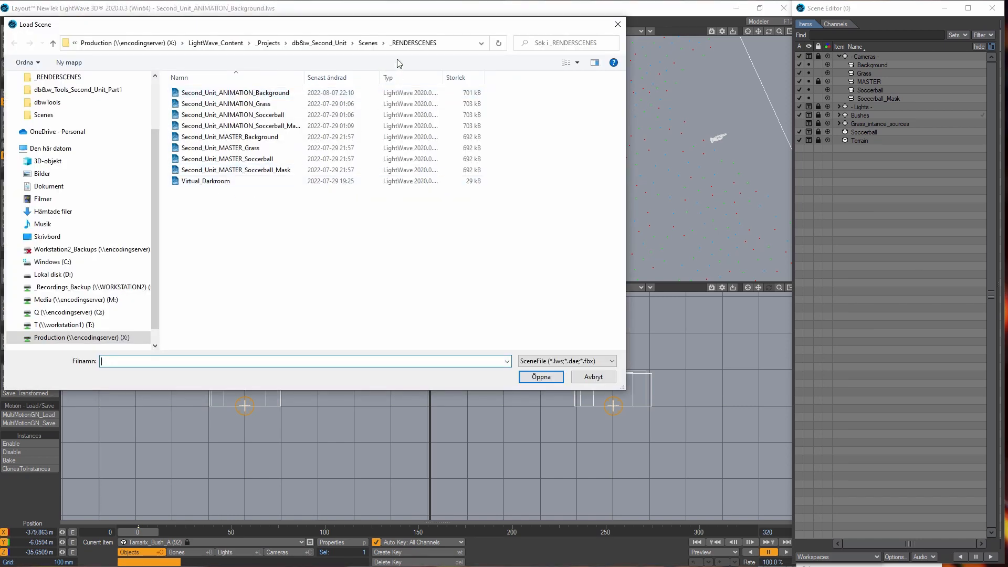
click(368, 43)
click(253, 105)
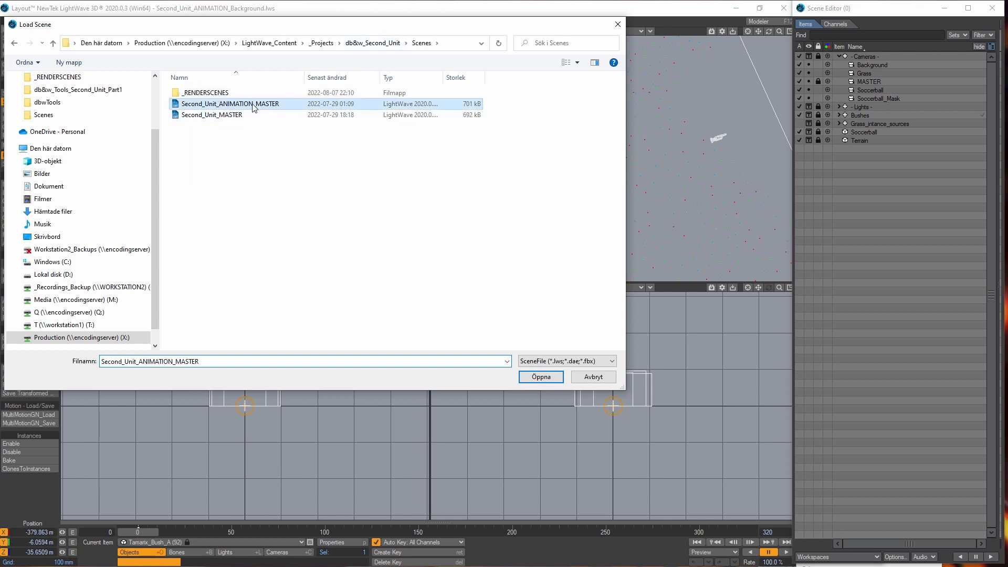
click(532, 379)
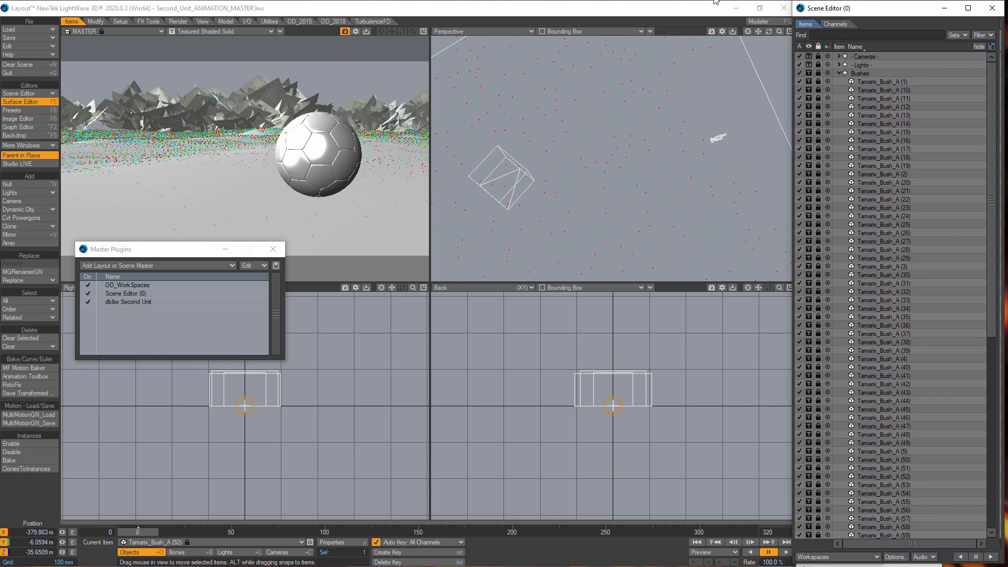
Collapse Bushes and expand Cameras in the Scene Editor, sort the items by name and select the Background camera.
click(840, 73)
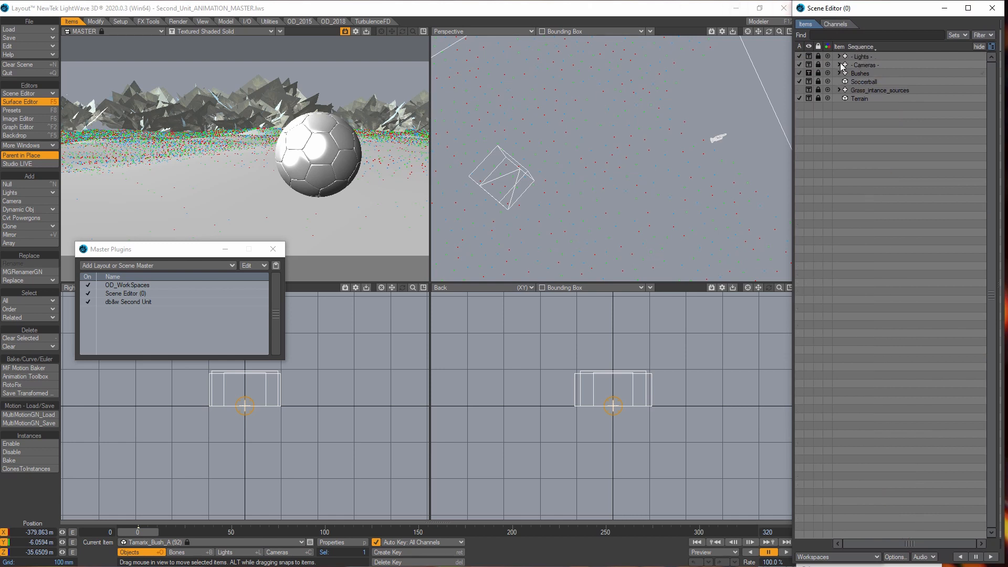
click(899, 74)
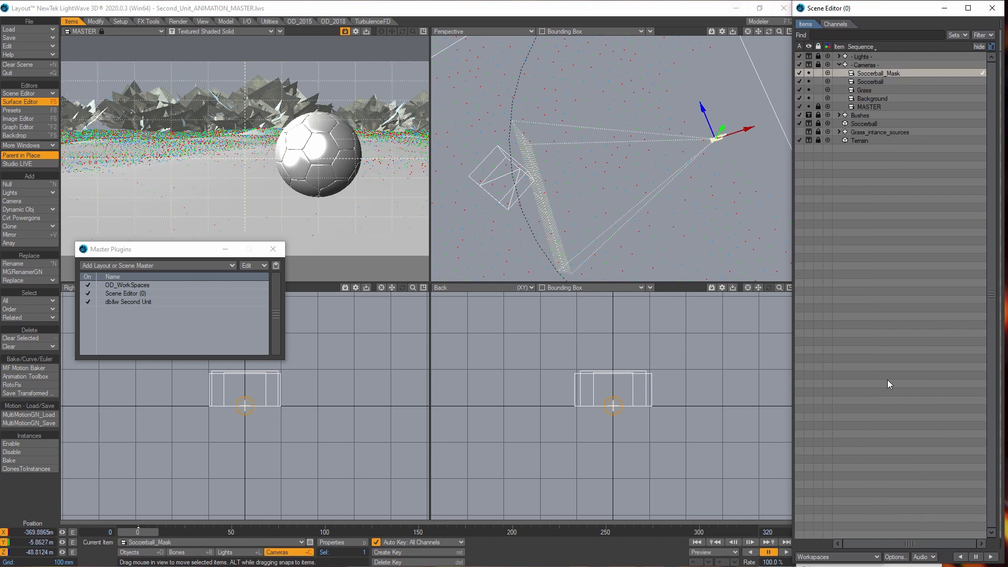
click(858, 46)
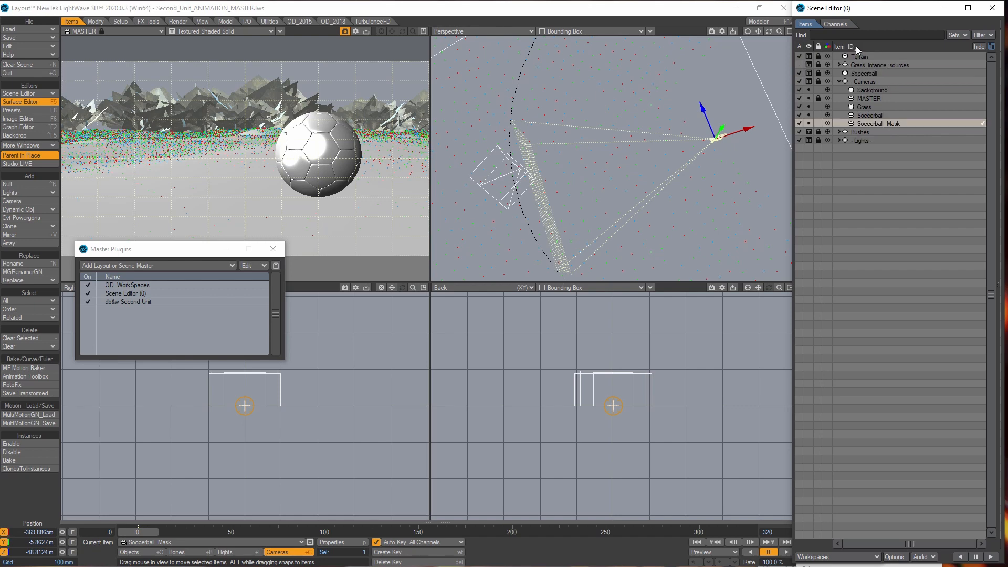
click(856, 47)
click(853, 47)
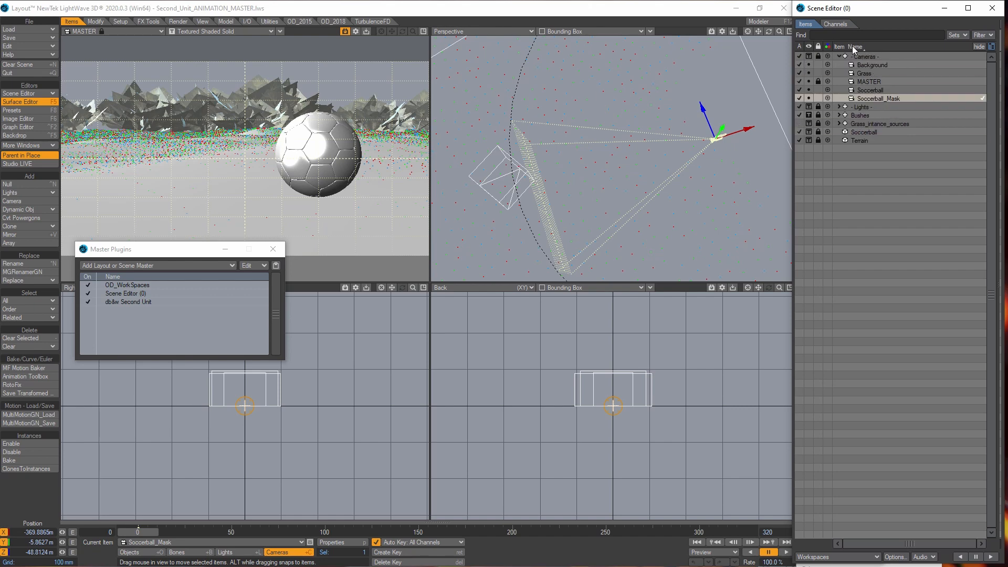
click(880, 68)
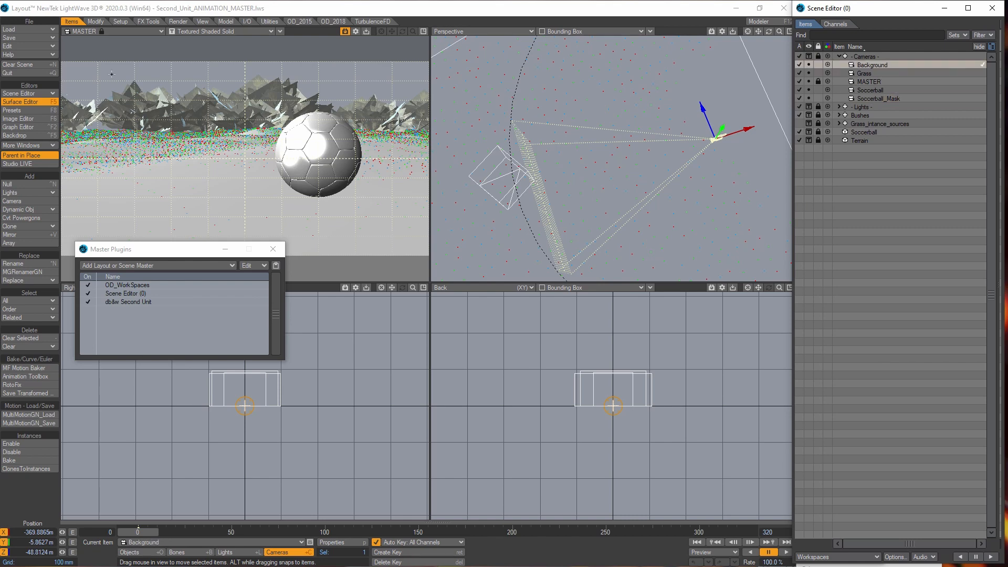
Save the master scene over Second_Unit_ANIMATION_Background in the _RENDERSCENES folder.
click(30, 38)
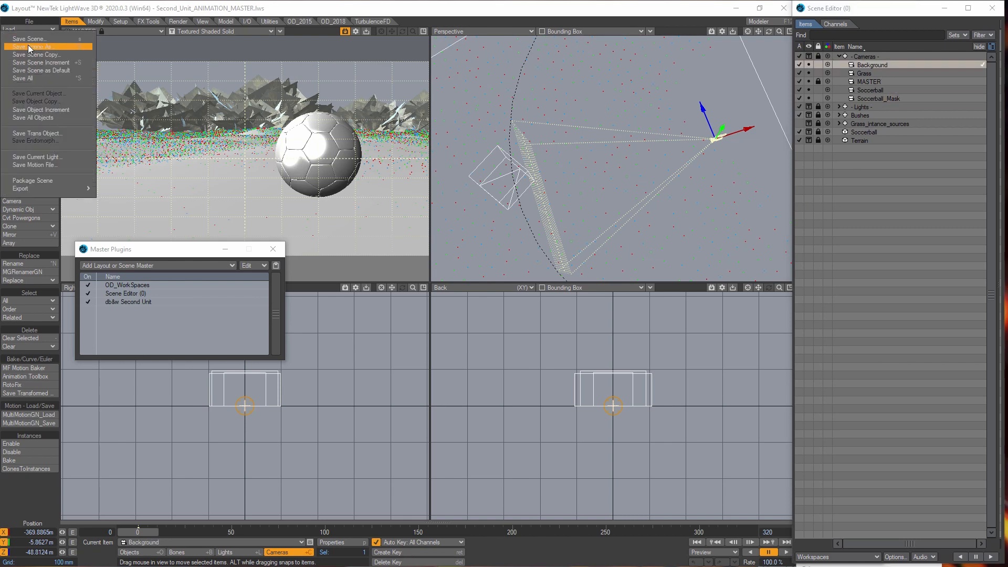
click(27, 46)
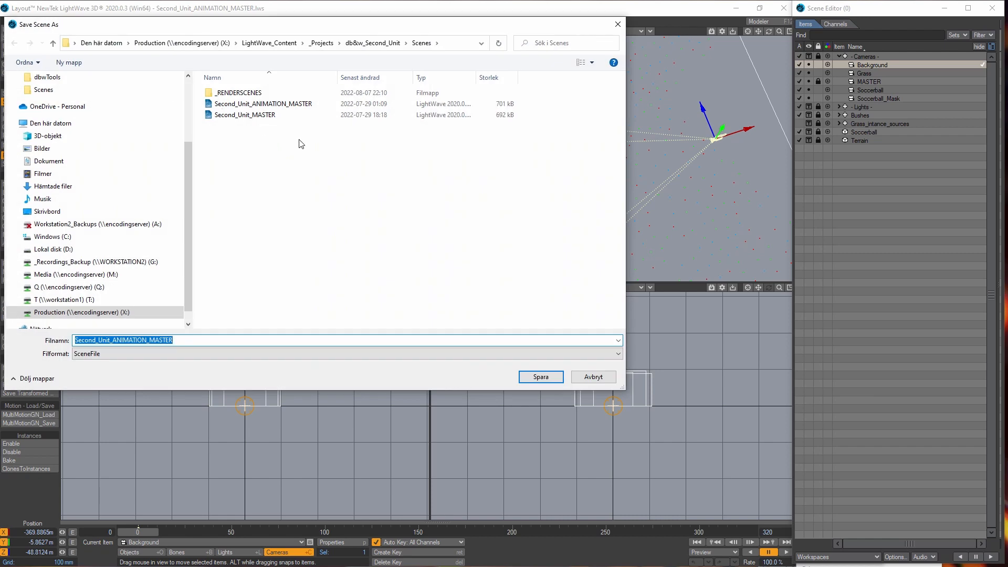
double_click(239, 94)
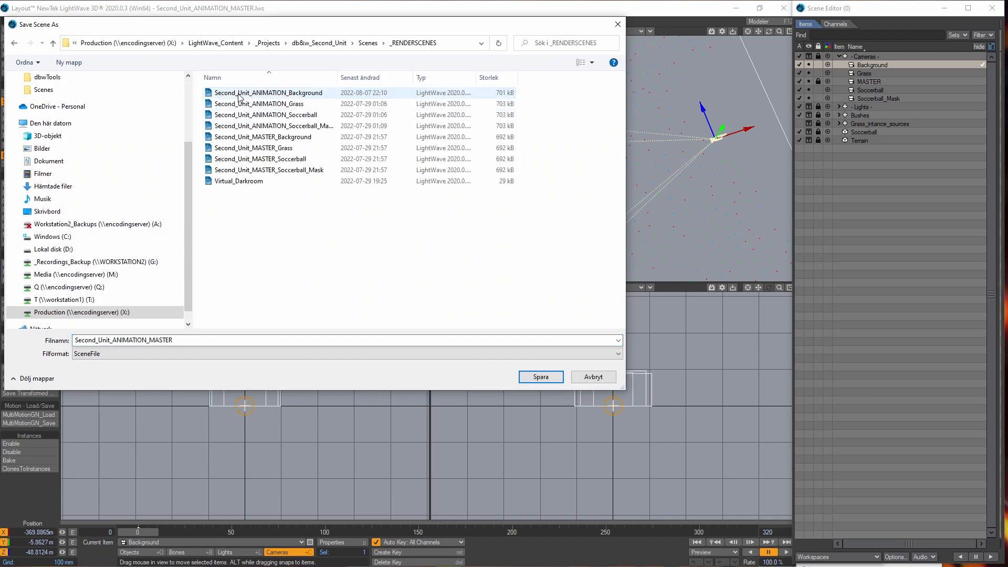
click(314, 95)
click(535, 378)
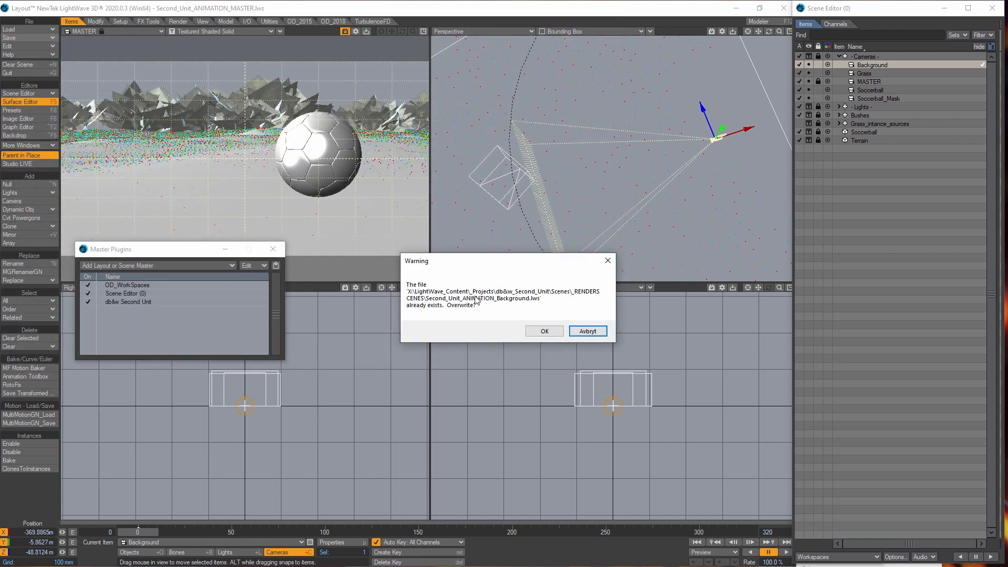
click(530, 334)
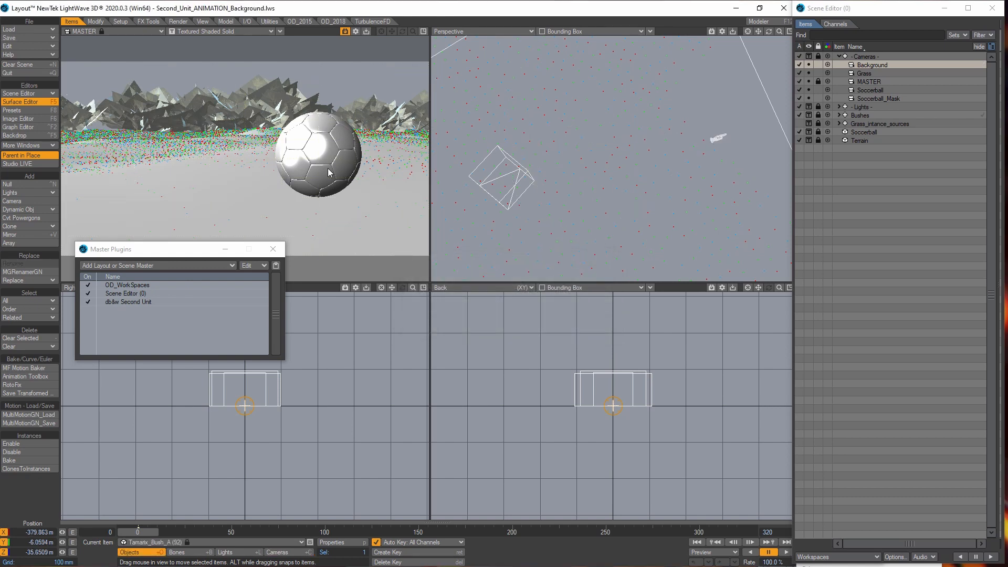
Turn off Save as Render Camera in the db&w Second Unit settings and close the Master Plugins window.
click(128, 302)
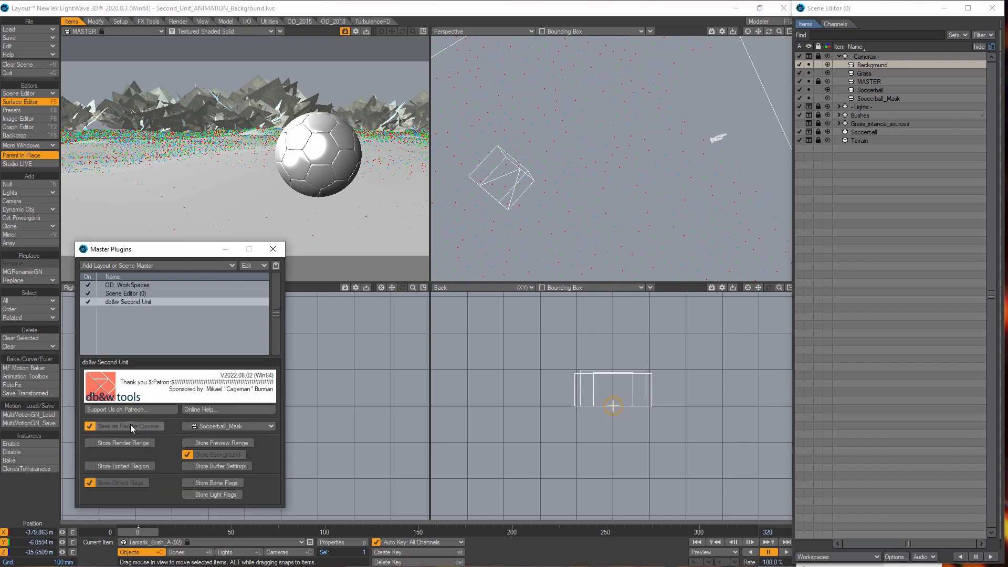
click(94, 425)
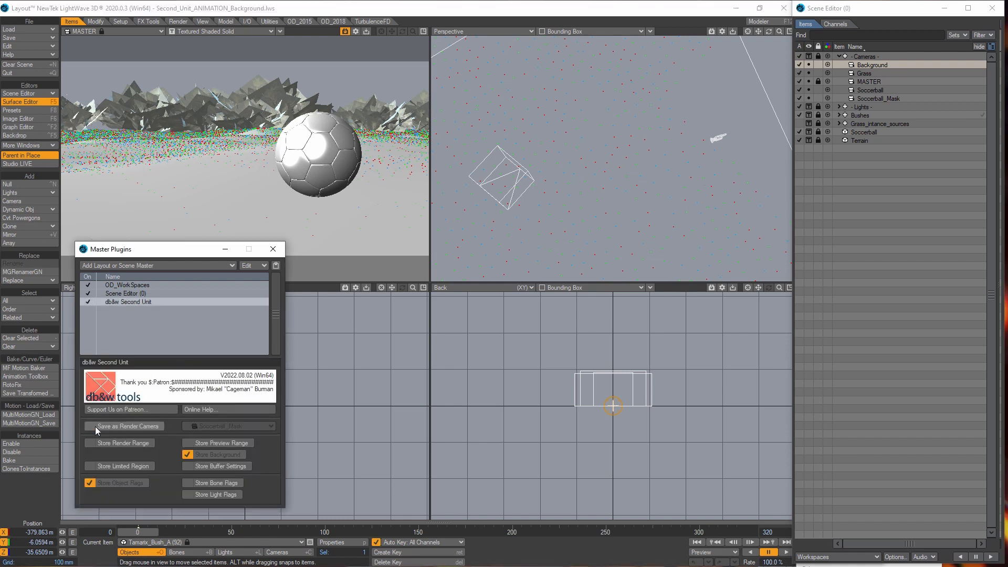
click(273, 249)
Select the Background camera and save the scene over Second_Unit_ANIMATION_Background in the _RENDERSCENES folder.
click(875, 67)
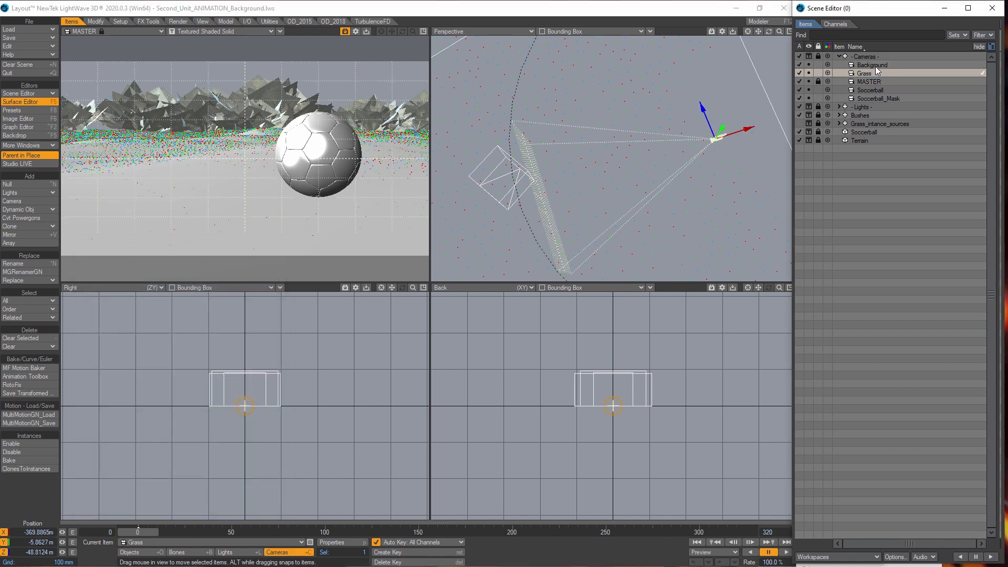
click(25, 39)
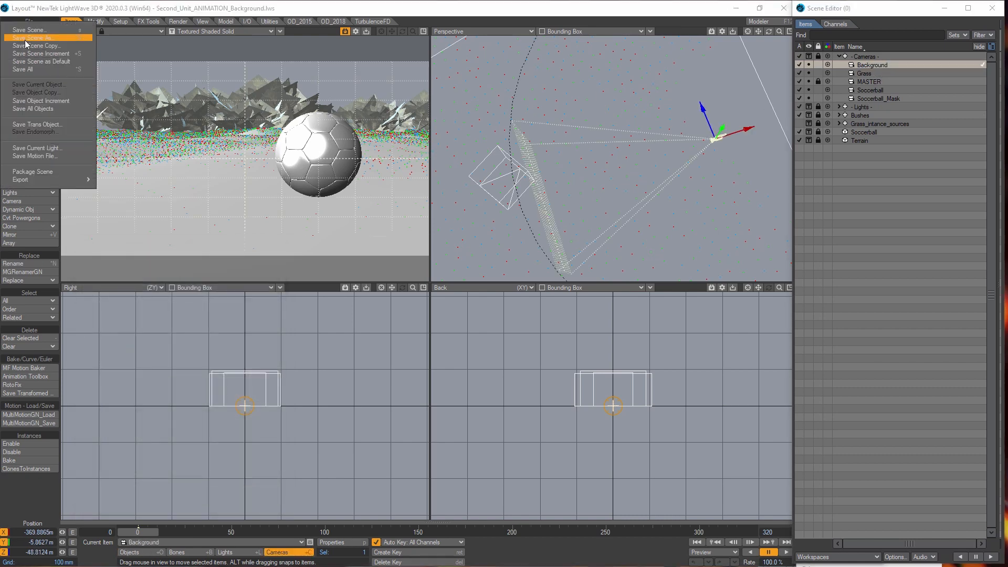
click(25, 39)
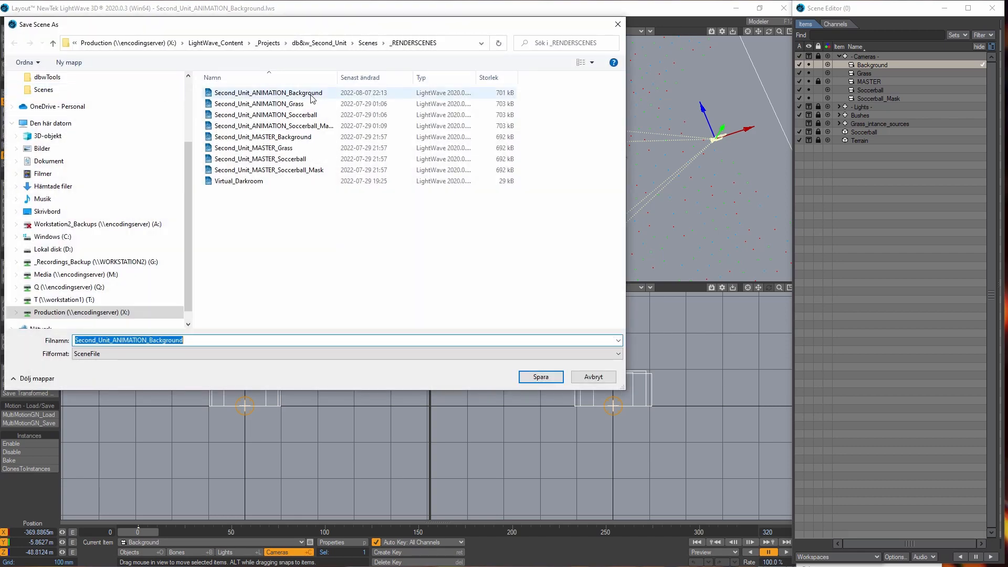
click(313, 96)
click(525, 377)
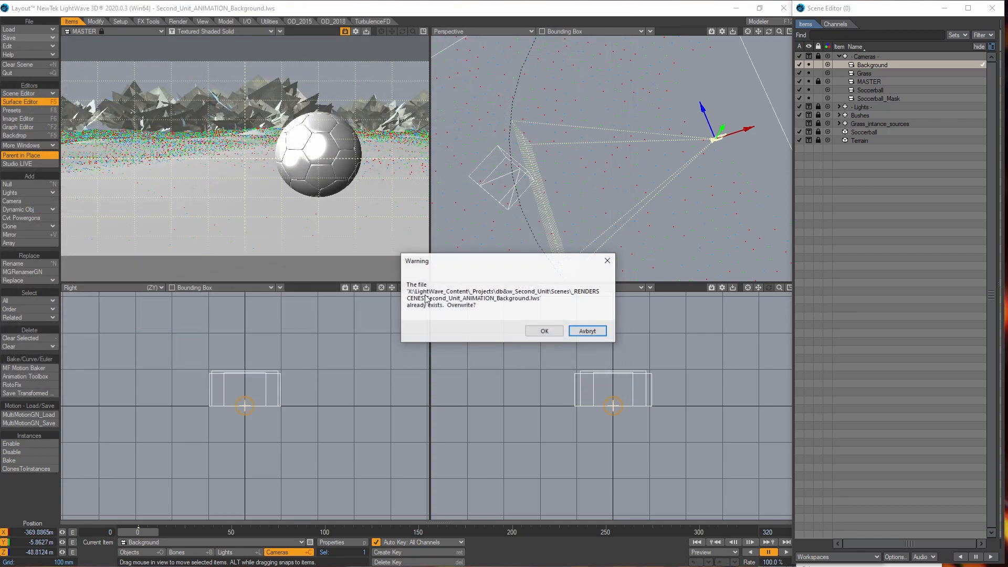
click(528, 329)
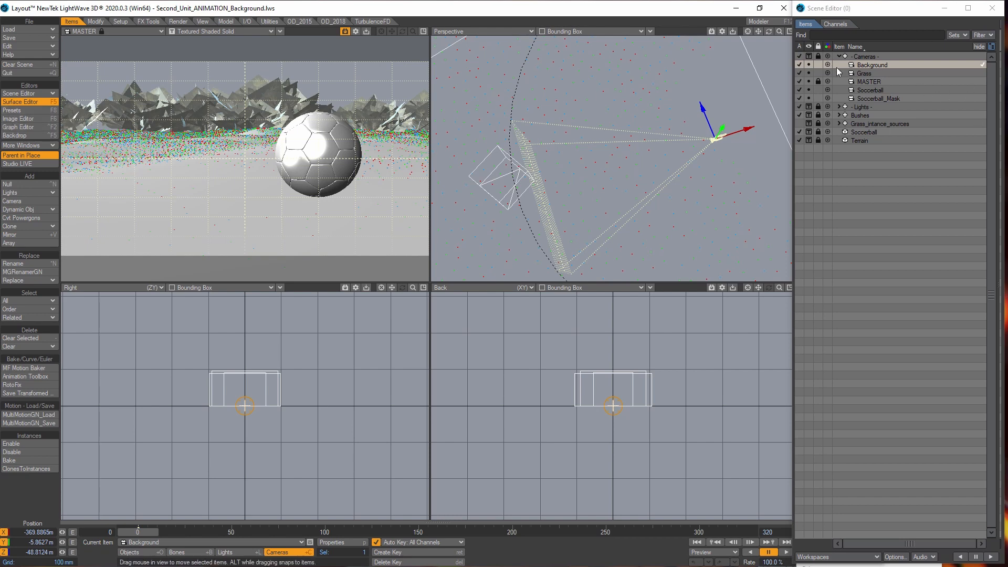
Select the Grass camera and save the scene over Second_Unit_ANIMATION_Grass in the _RENDERSCENES folder.
click(873, 72)
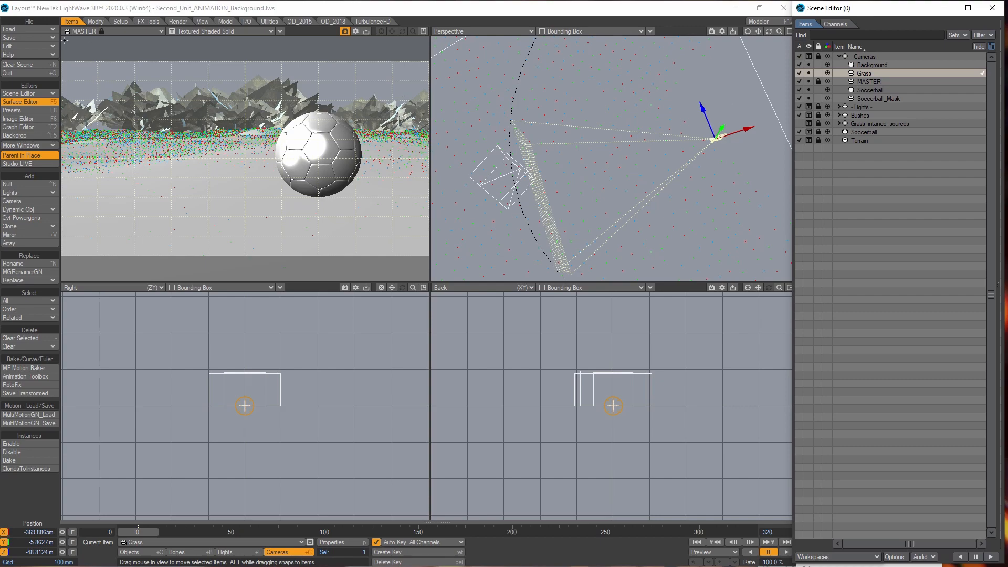
click(32, 40)
click(33, 39)
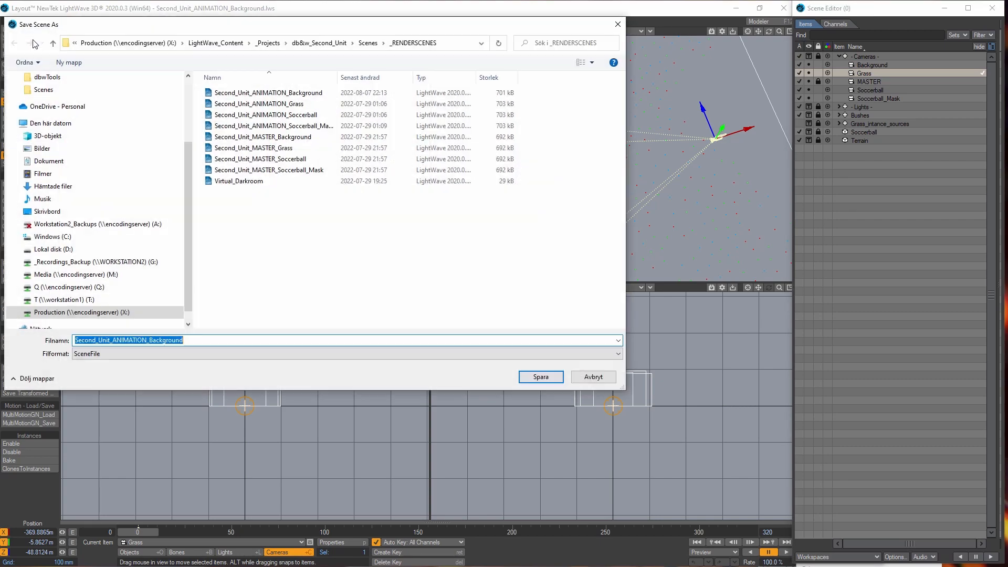
click(259, 104)
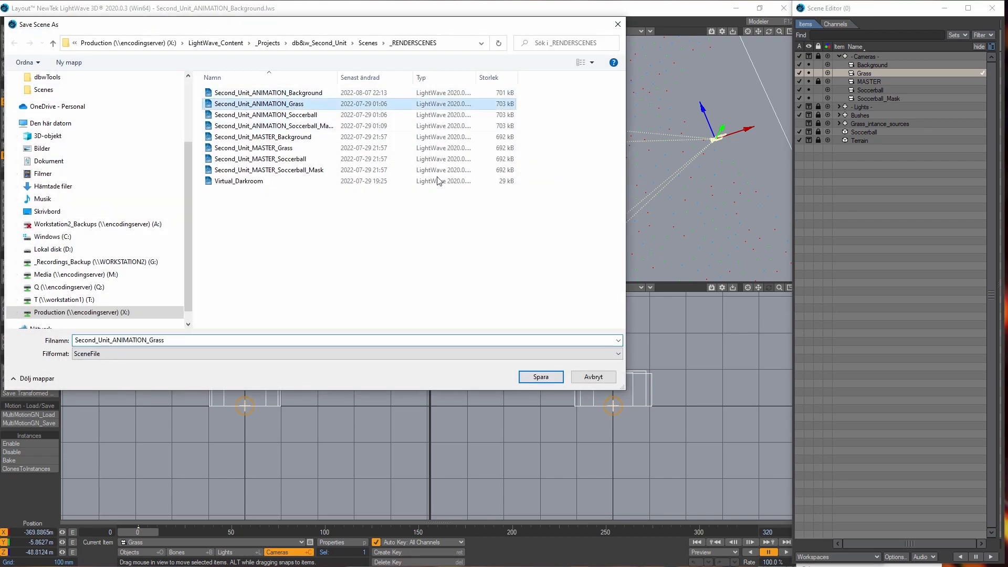
click(524, 378)
click(541, 333)
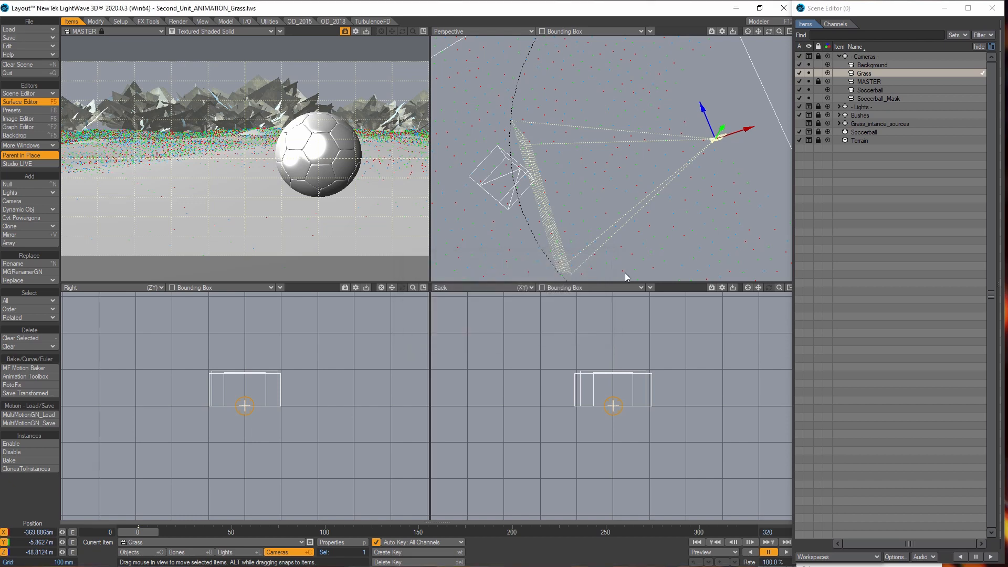
Show the MASTER camera's view in VPR and render its current frame.
click(886, 89)
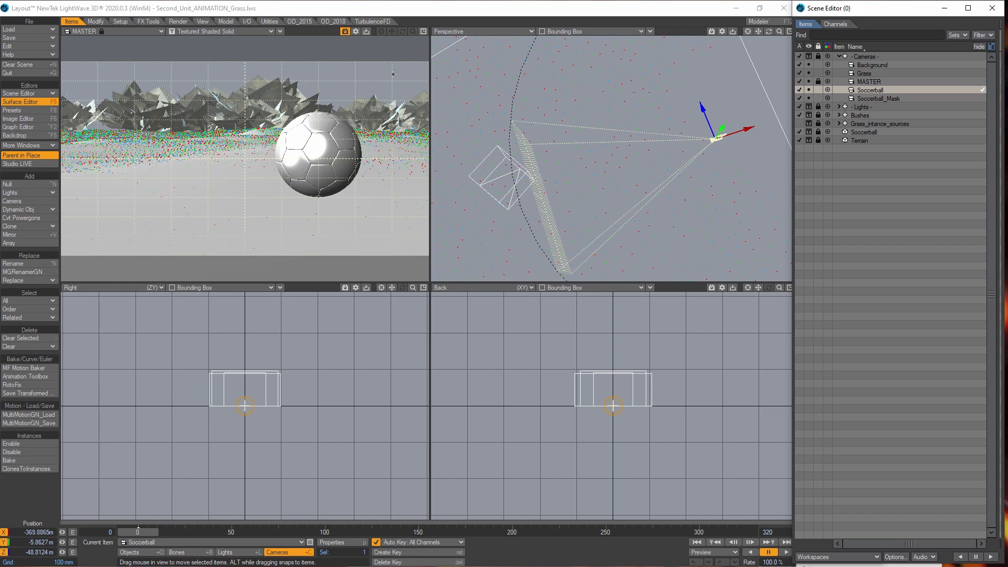
click(875, 81)
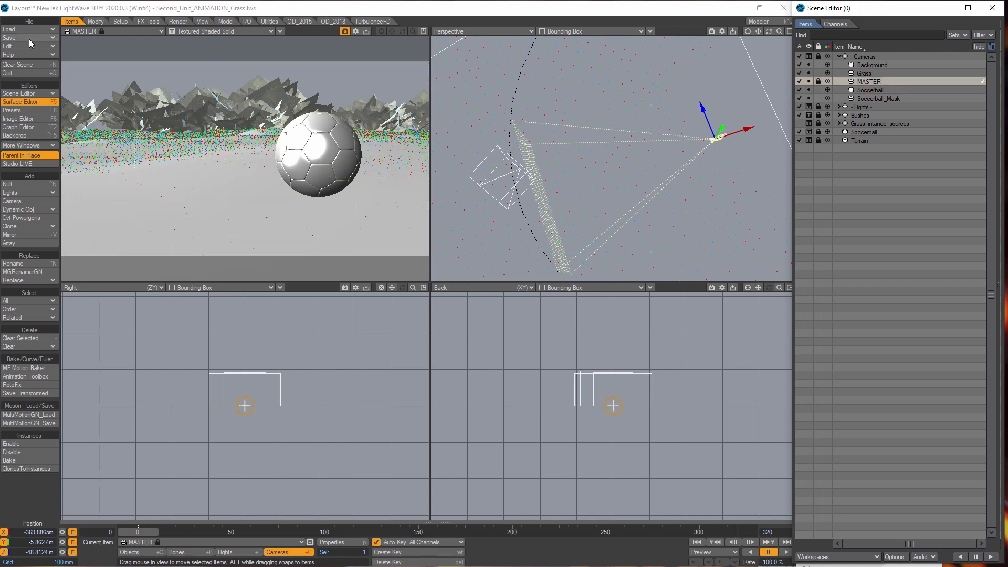
click(195, 31)
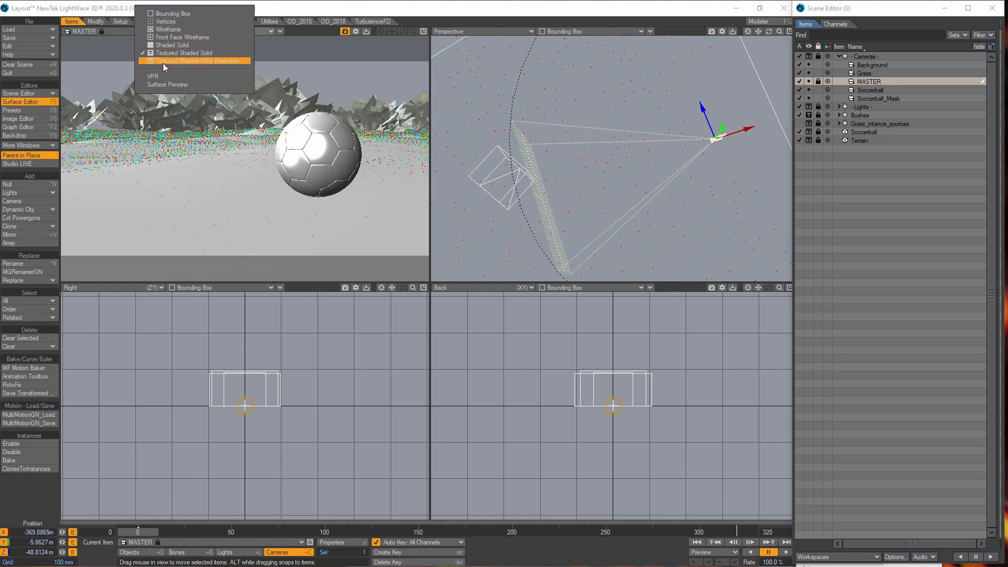
click(162, 77)
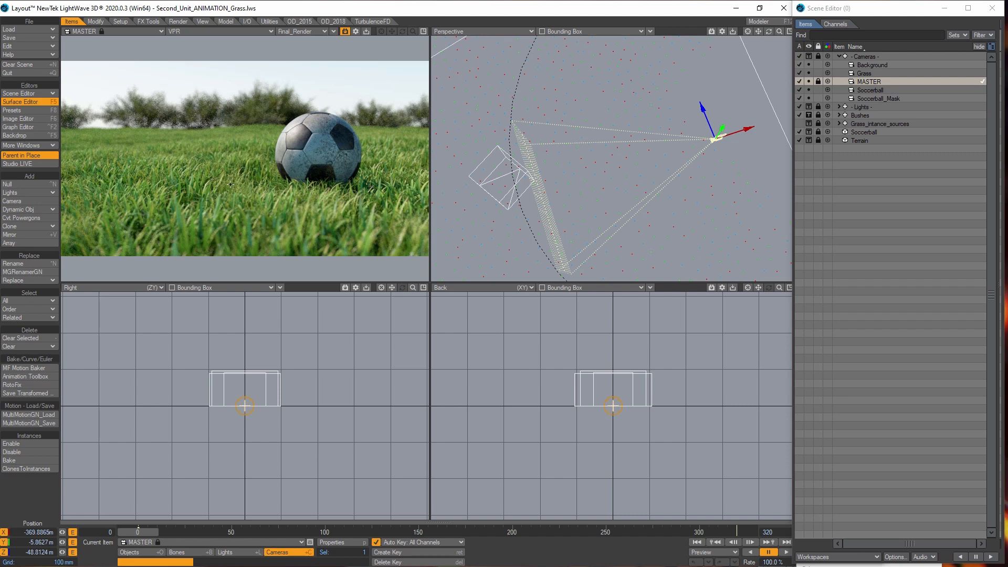
key(F9)
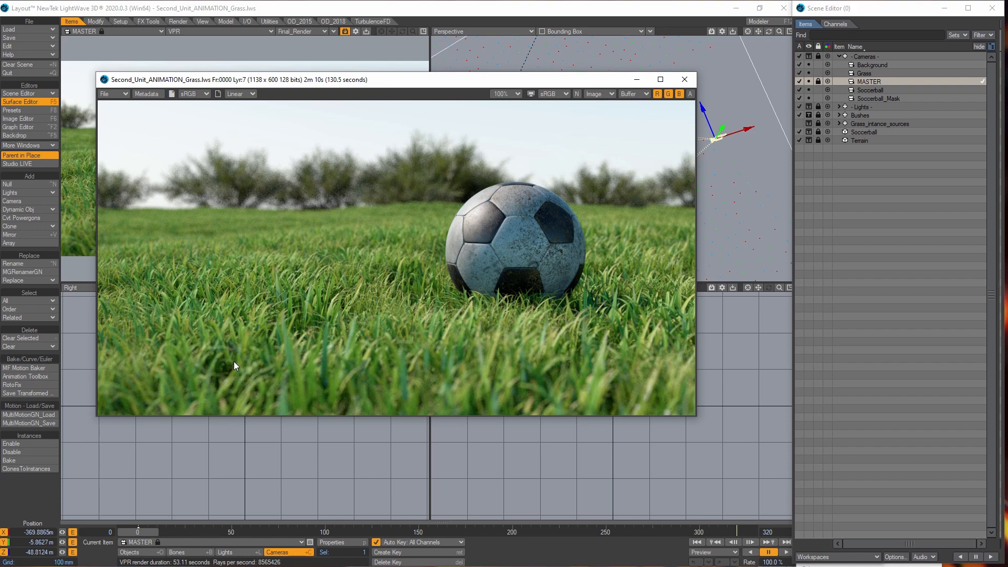
Render the current frame from the Soccerball camera and close the finished render.
click(869, 91)
key(F9)
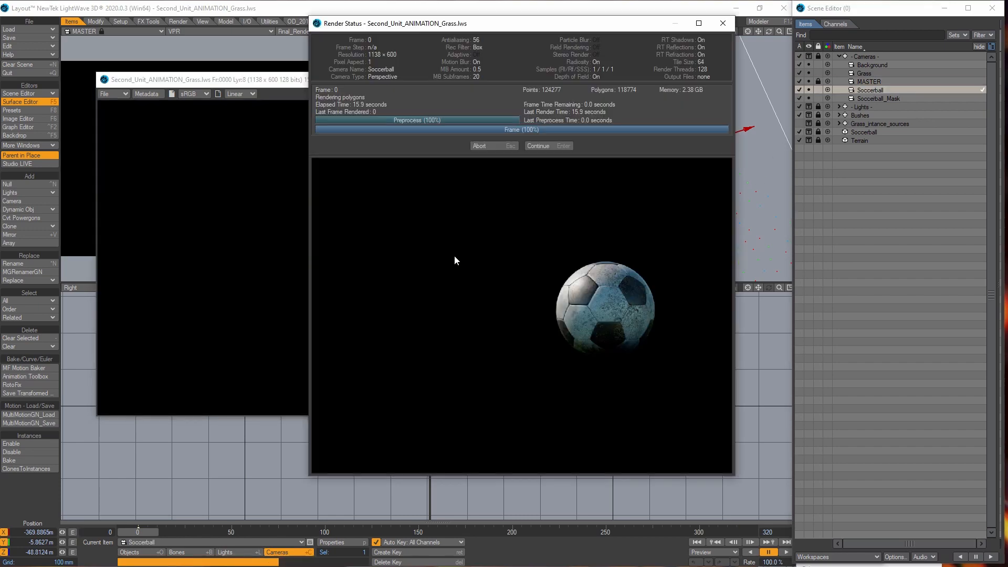
click(559, 145)
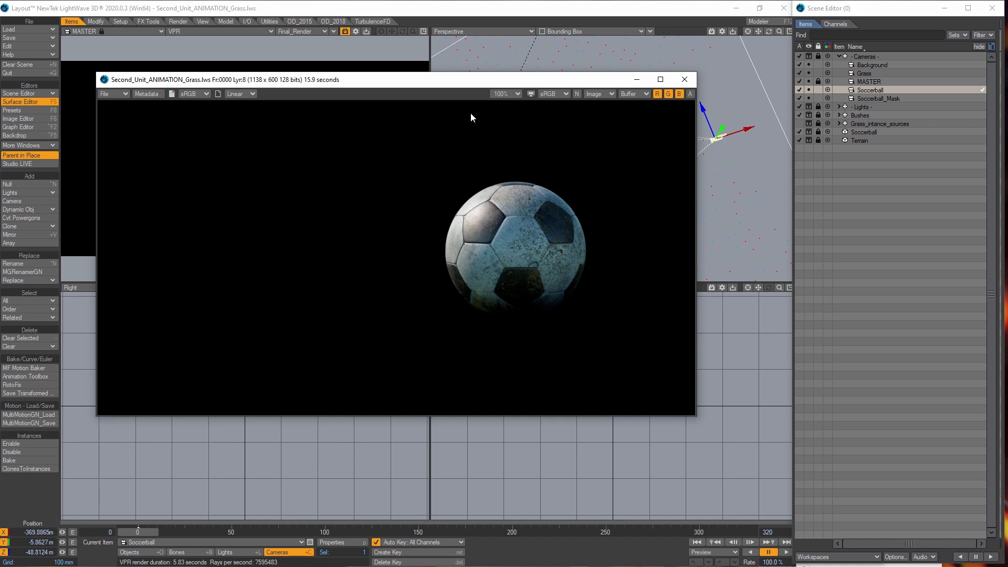
click(688, 79)
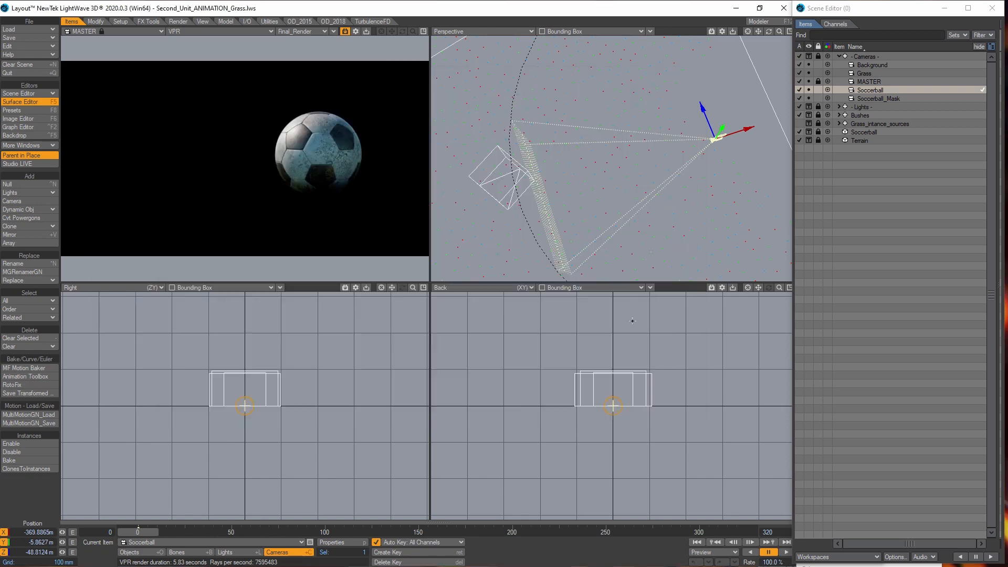
Enable Adaptive Sampling on the MASTER camera with minimum samples 1 and maximum samples 56, and render the current frame.
click(876, 81)
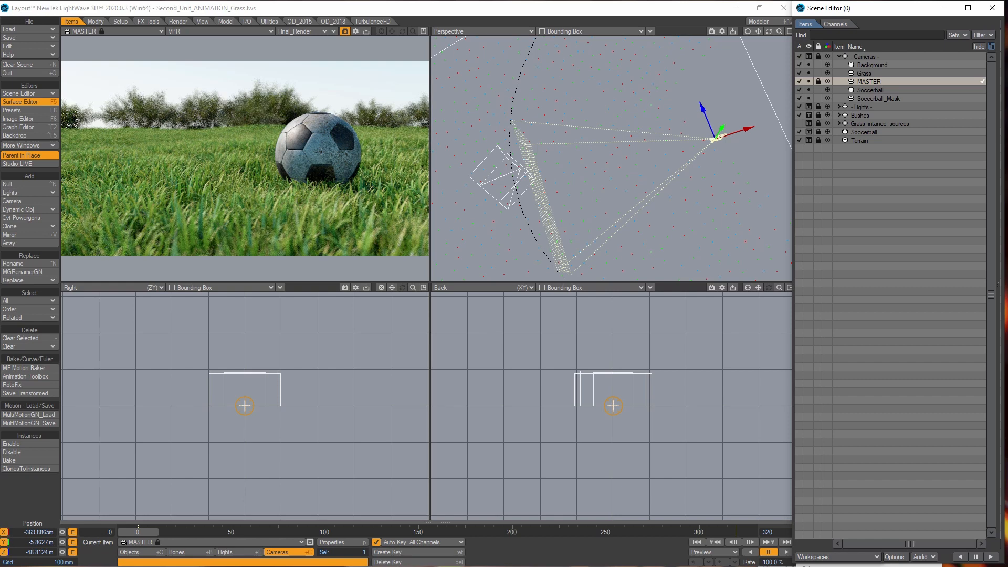
key(p)
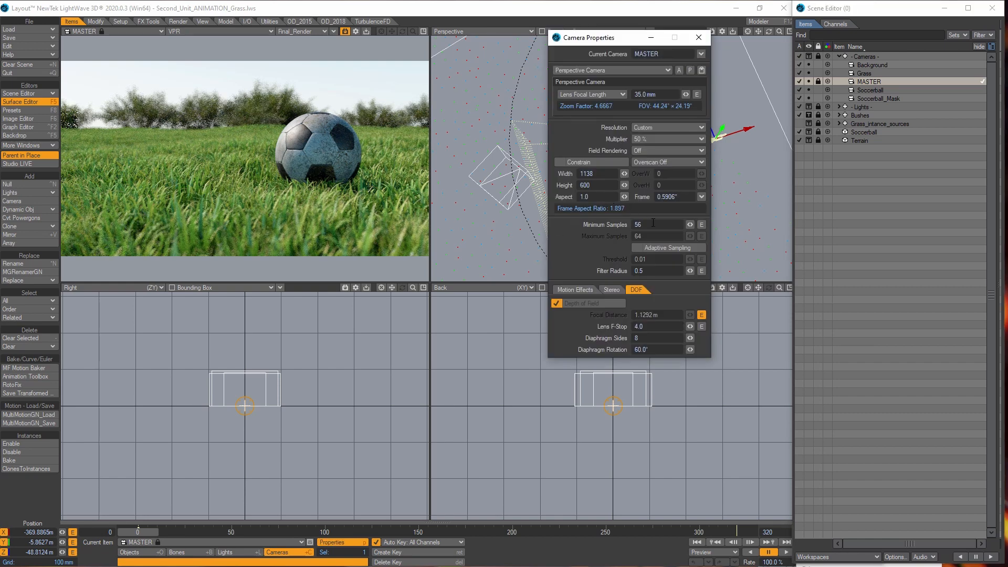
click(659, 248)
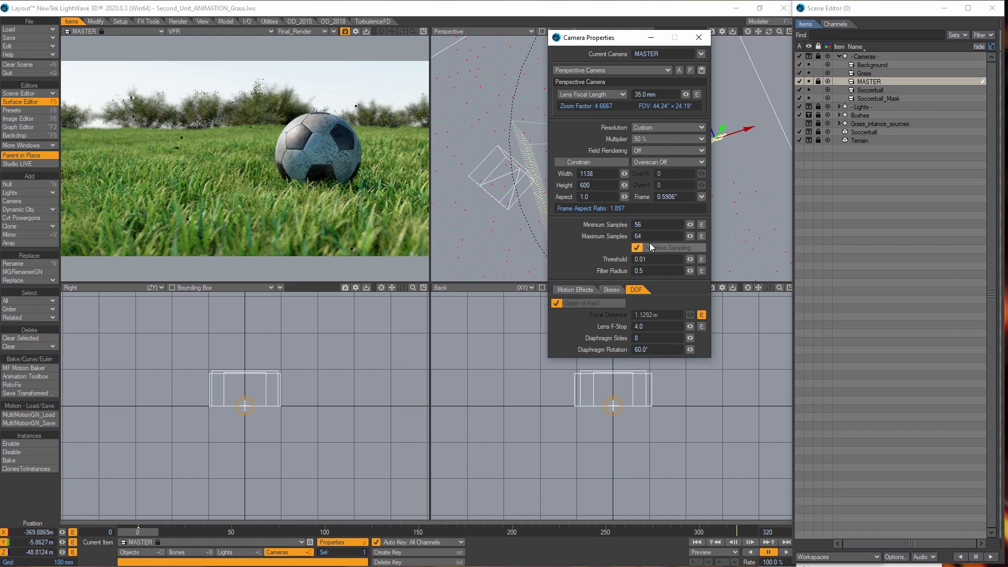
click(641, 224)
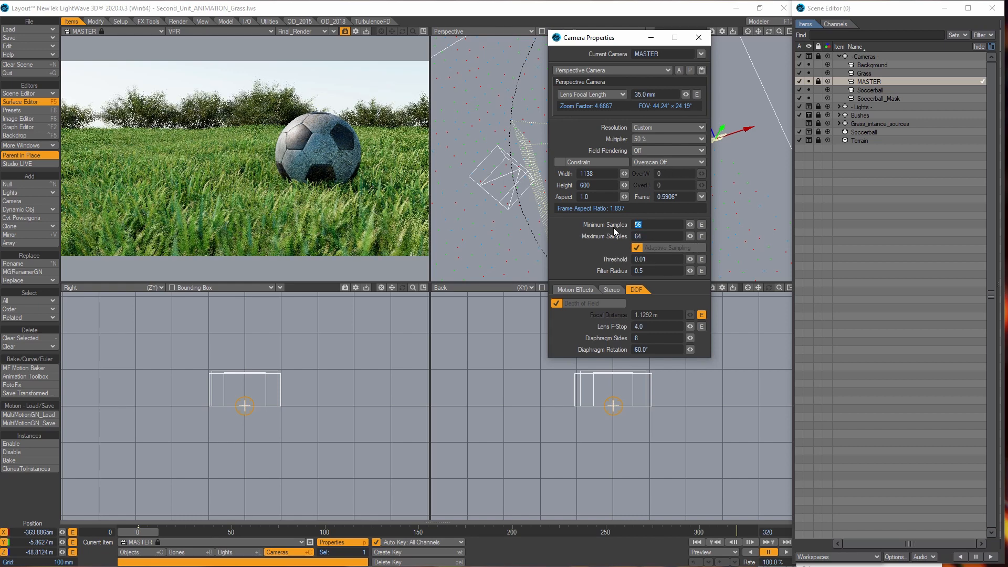
text(1)
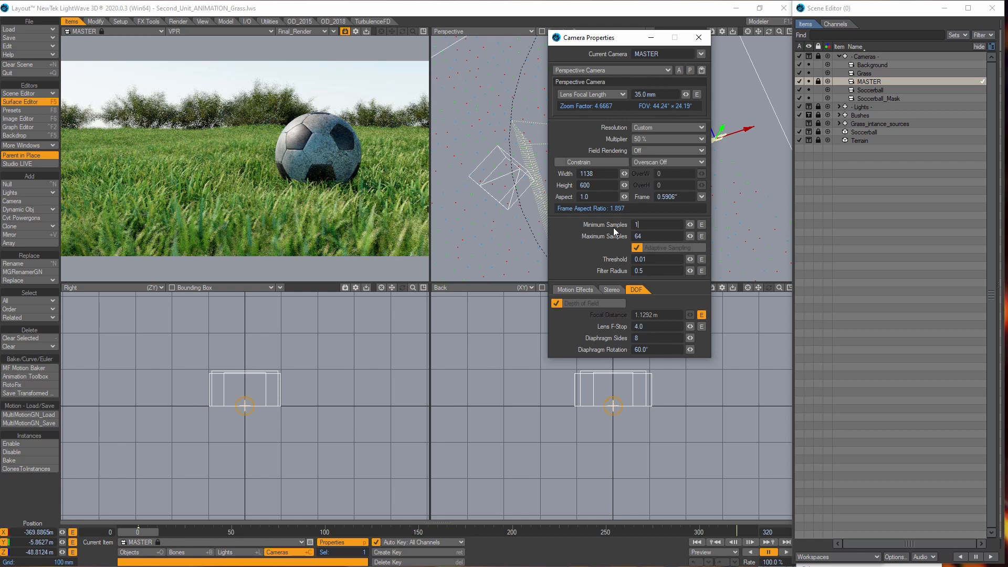
key(Tab)
text(56)
key(Return)
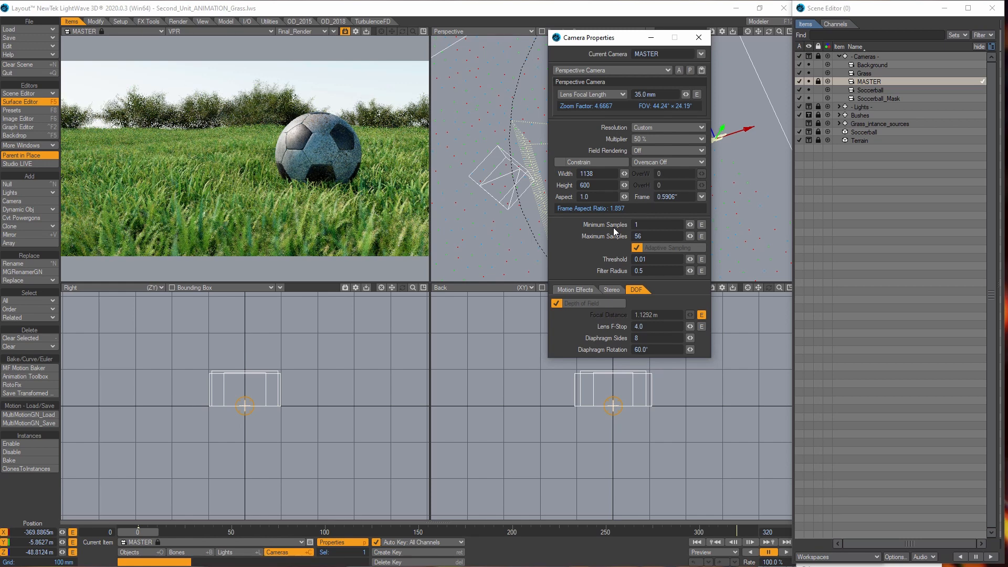
key(F9)
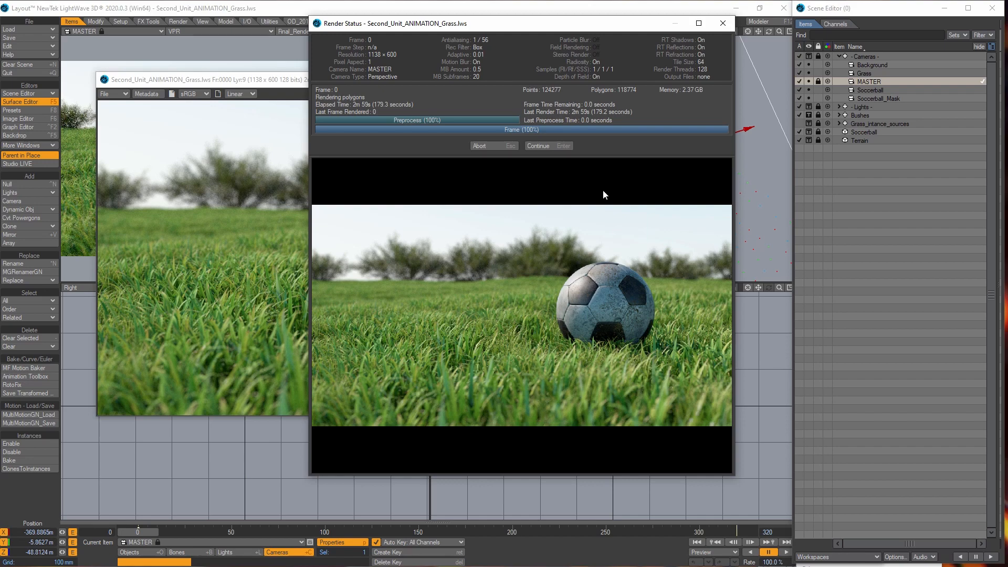
click(538, 146)
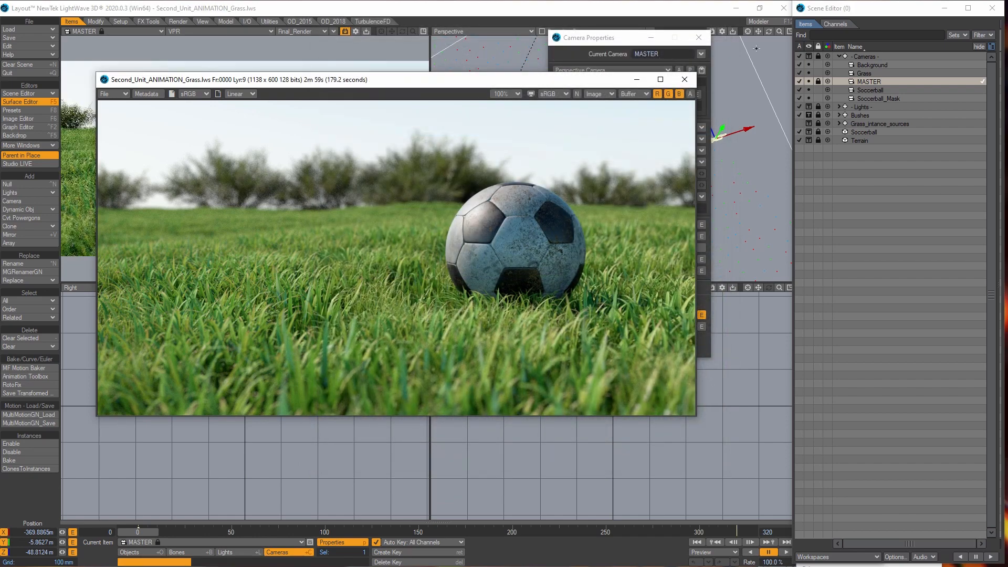
Turn off Adaptive Sampling on the MASTER camera, returning minimum samples to 56, and close the rendered image.
drag(611, 45, 768, 54)
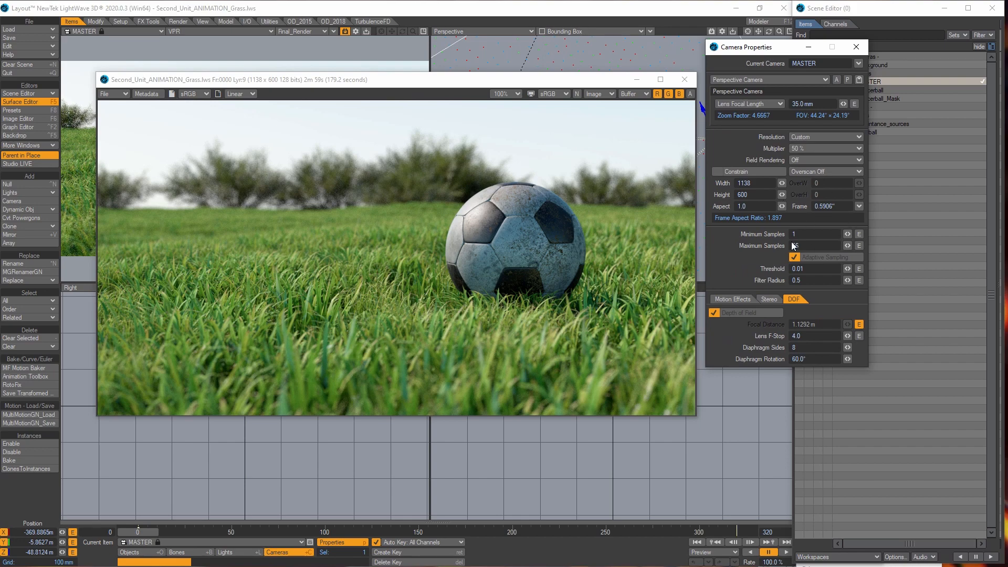
click(815, 257)
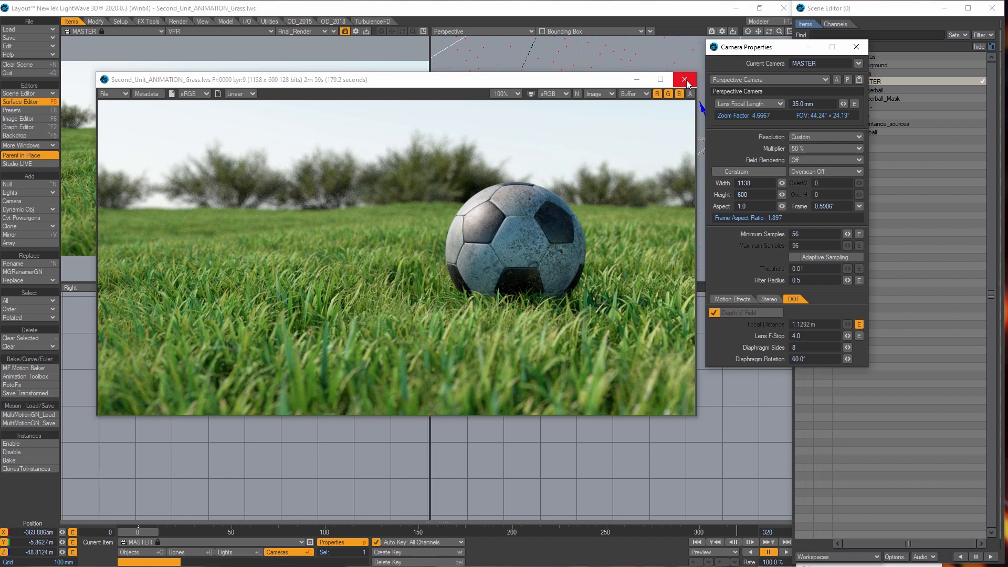
click(685, 80)
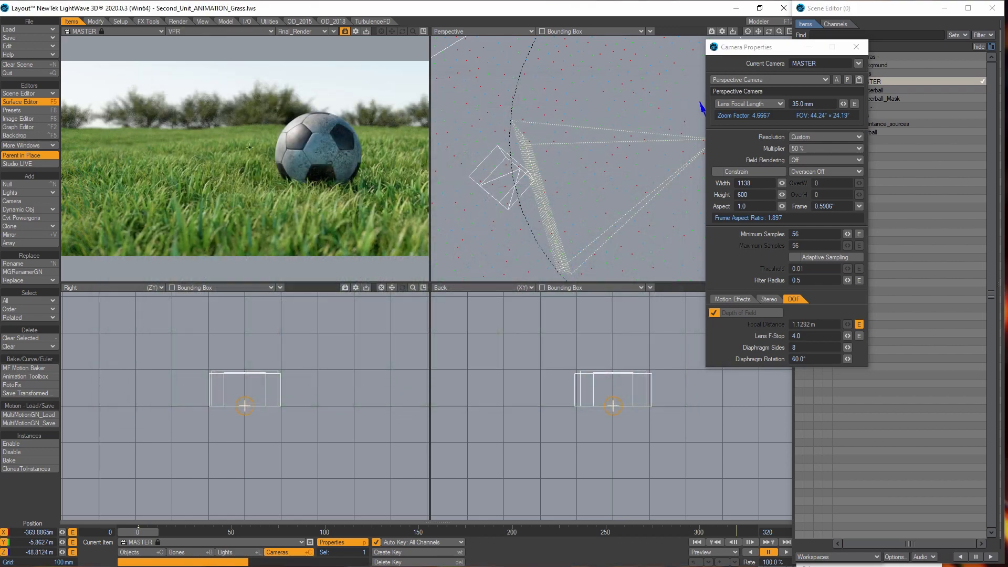
Select the Soccerball camera and open the soccer_black surface in the Node Editor.
drag(777, 52, 719, 61)
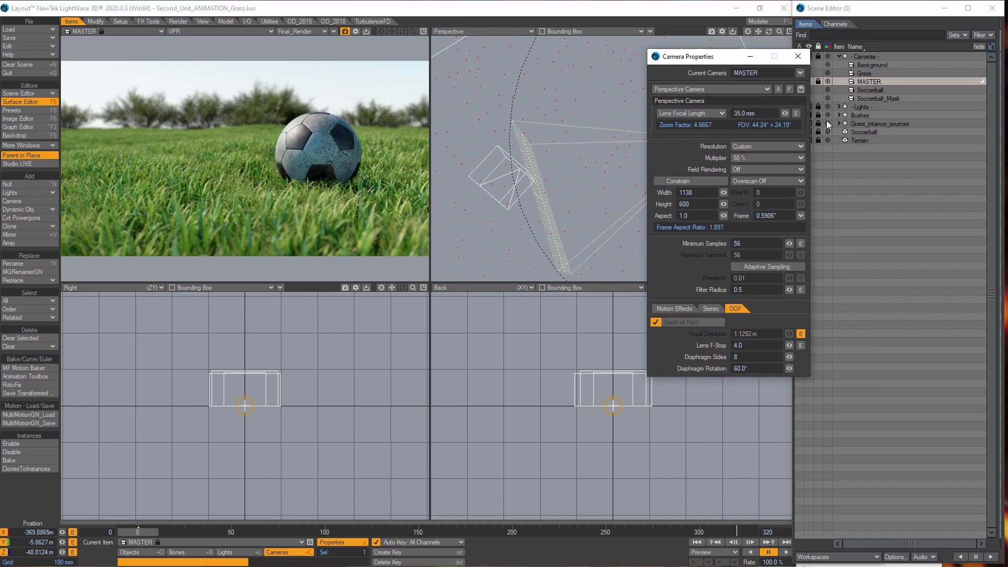
click(877, 90)
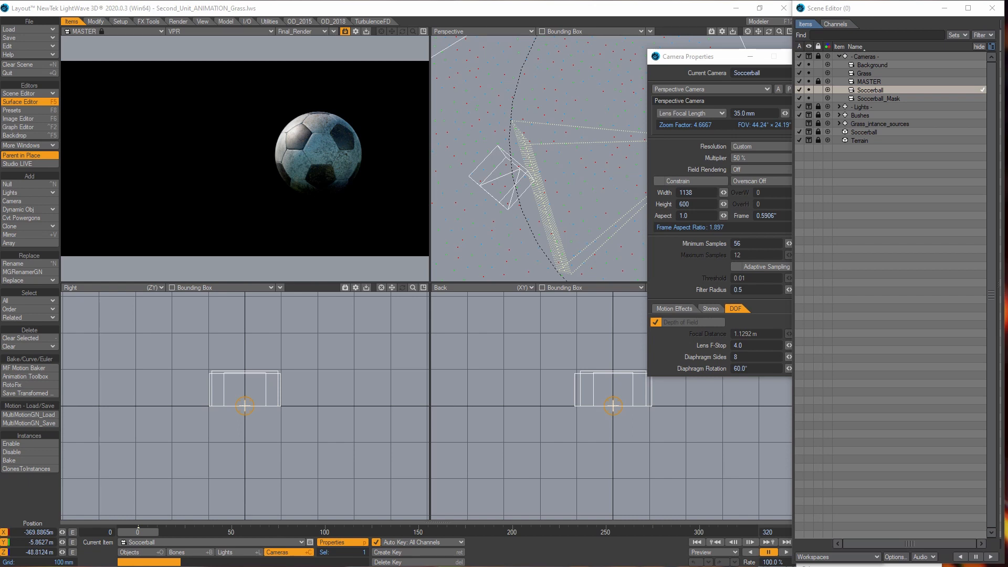
drag(1007, 45, 483, 9)
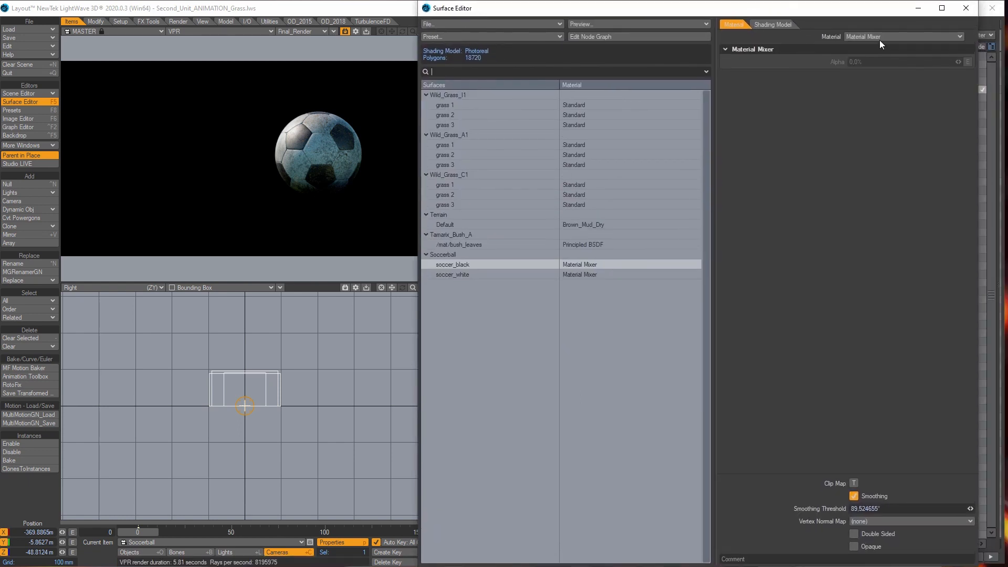
double_click(569, 265)
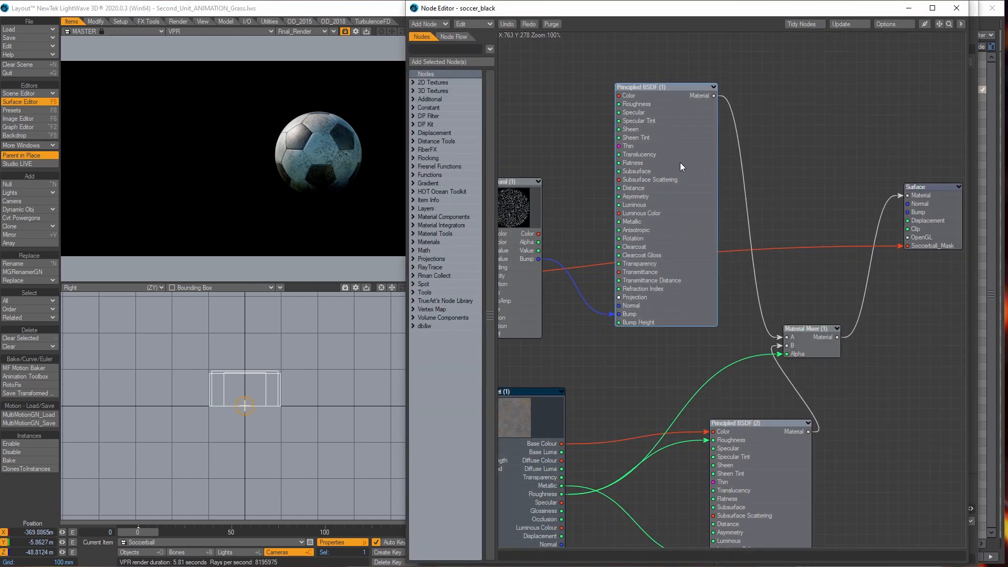
Tint the color of the Principled BSDF (1) material dark red by raising its red value.
drag(595, 112, 611, 128)
double_click(688, 143)
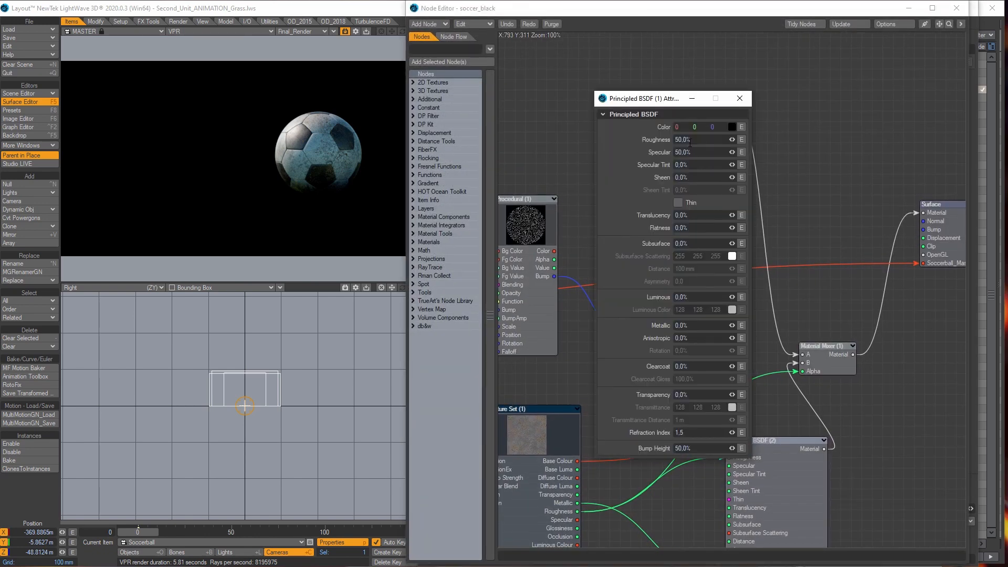
drag(680, 128, 691, 128)
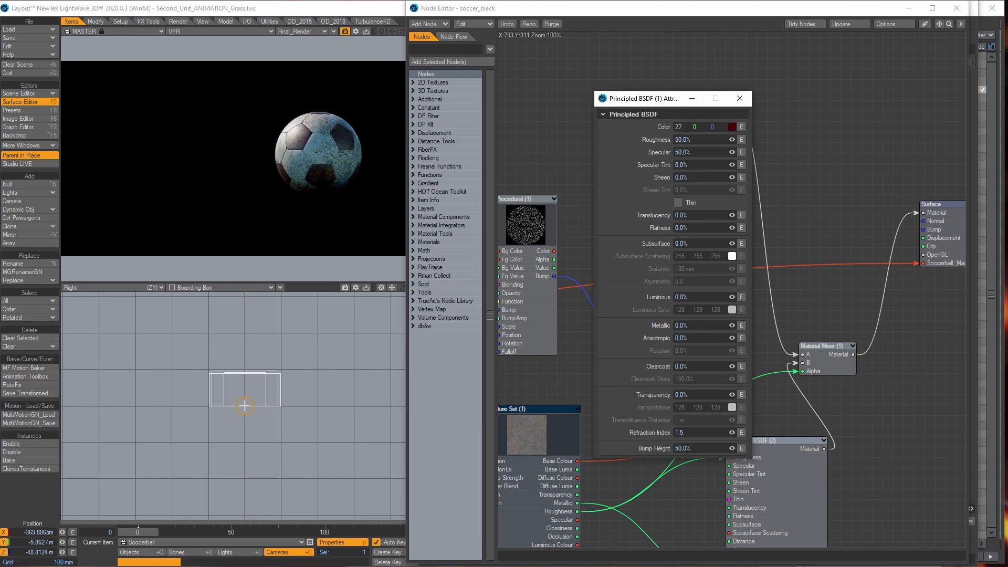
drag(691, 127, 695, 127)
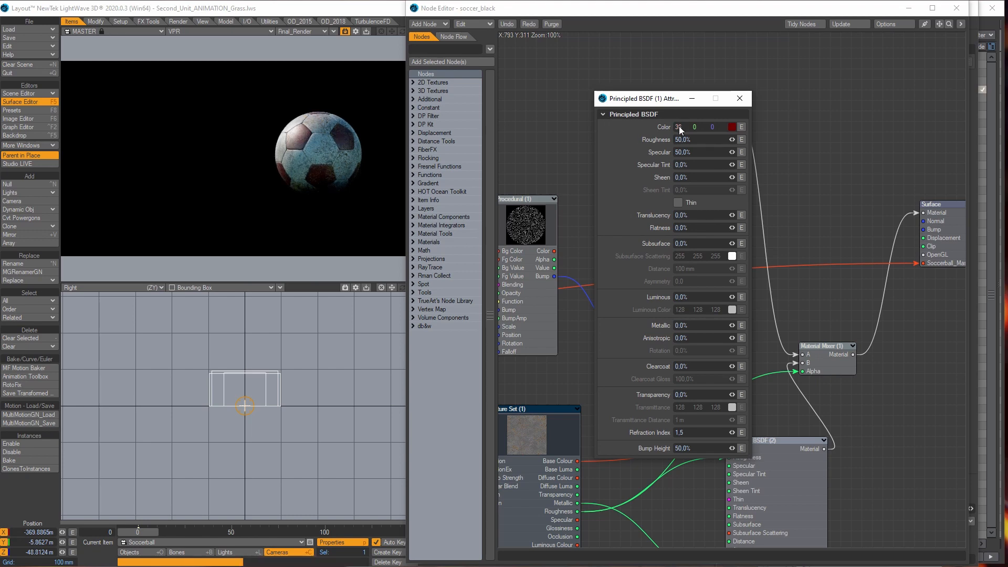
Set the red value of the Principled BSDF (1) color to 39, close the surface editors, and select the MASTER camera.
drag(679, 126, 681, 126)
click(957, 7)
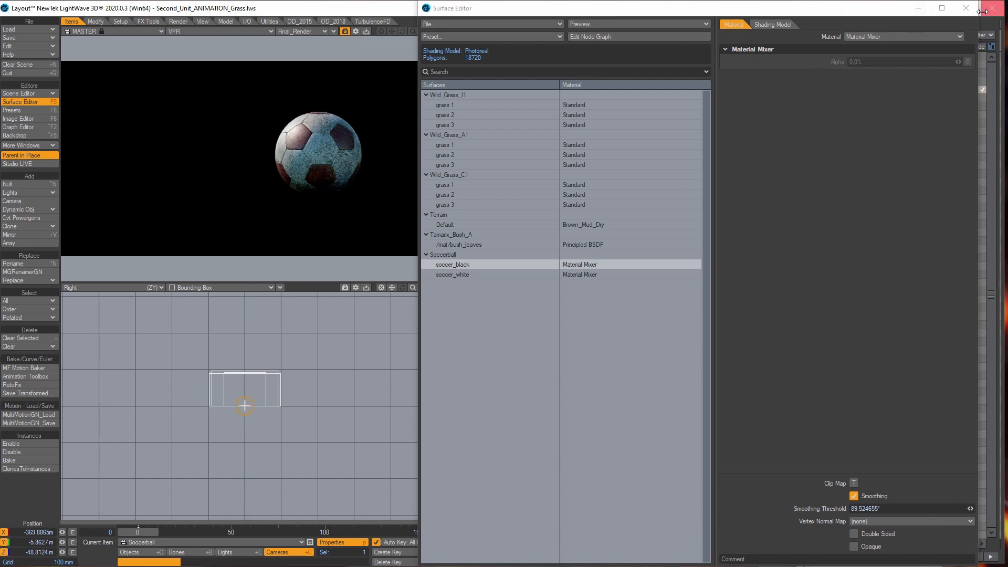
click(965, 8)
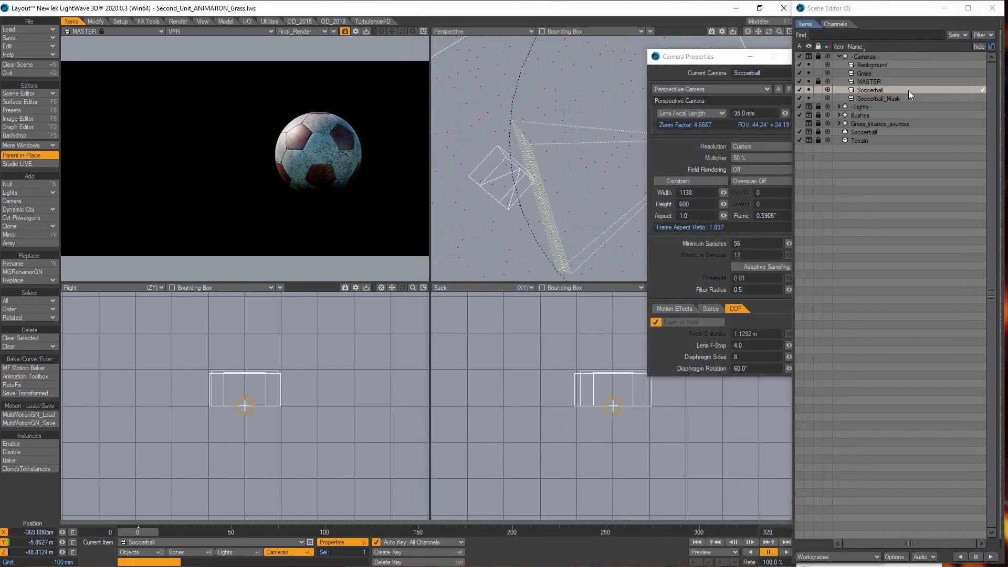
click(874, 82)
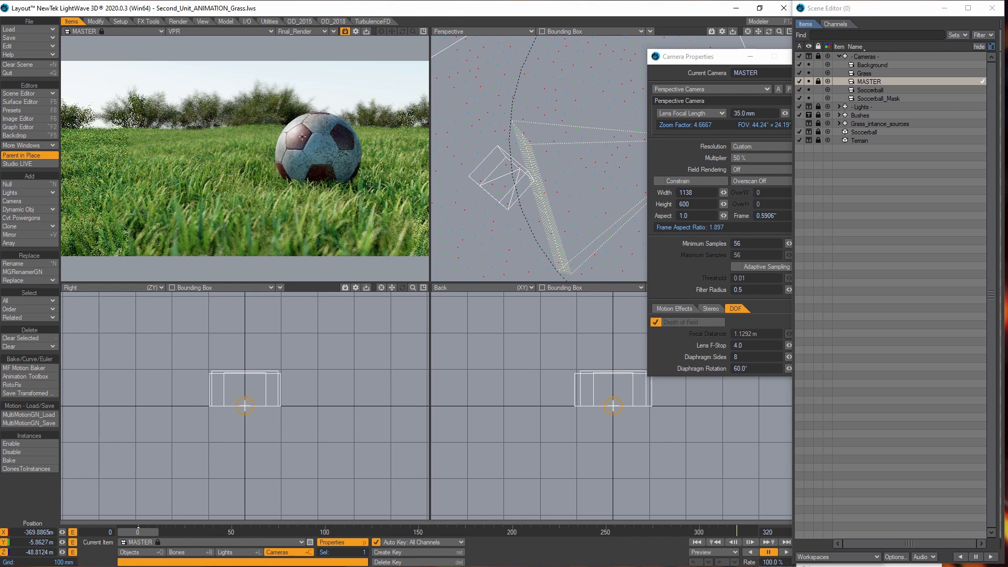
Reopen Principled BSDF (1) of the soccer_black surface, lower its red color value to 30, and close the node graph.
key(F5)
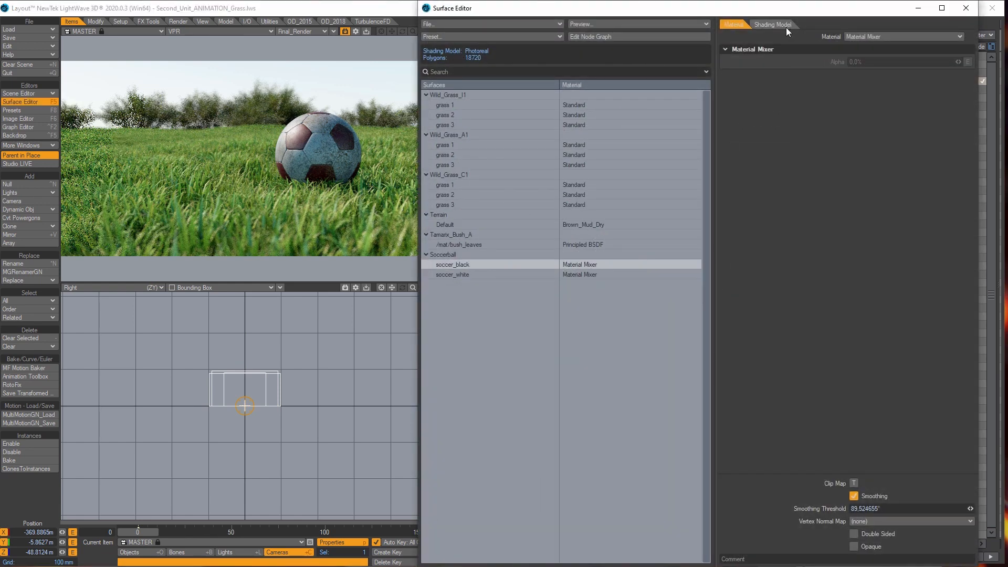
double_click(619, 260)
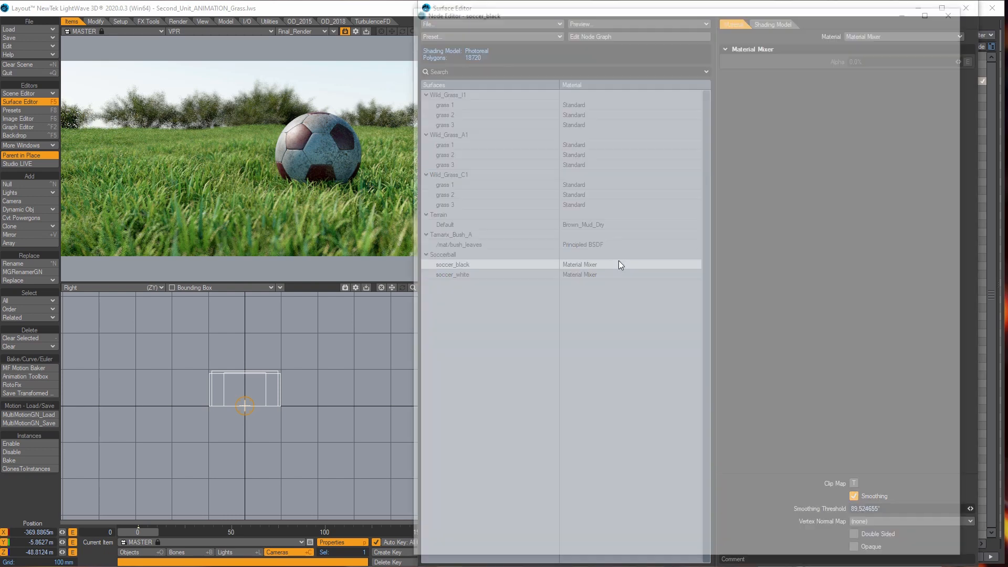
double_click(686, 158)
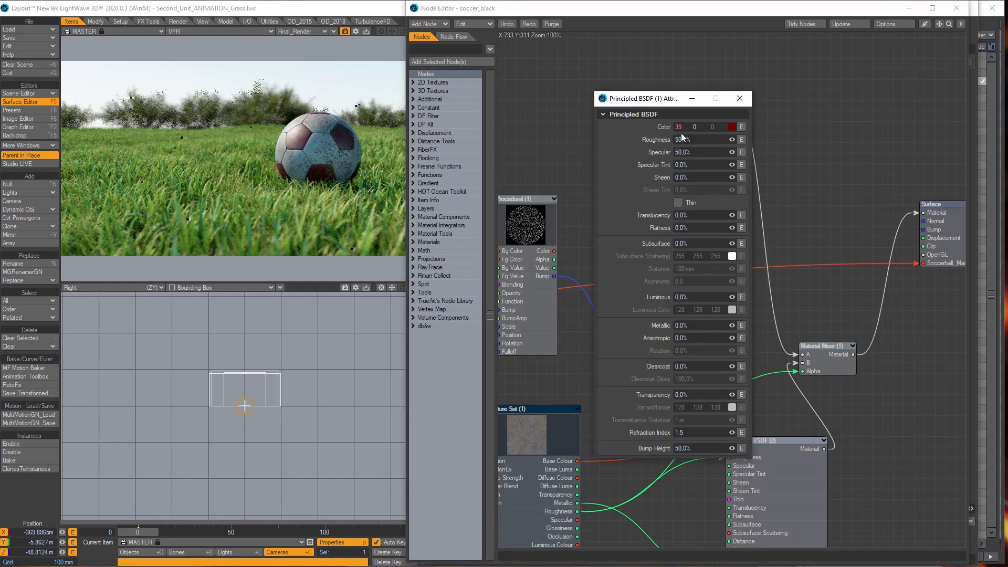
drag(680, 128, 680, 128)
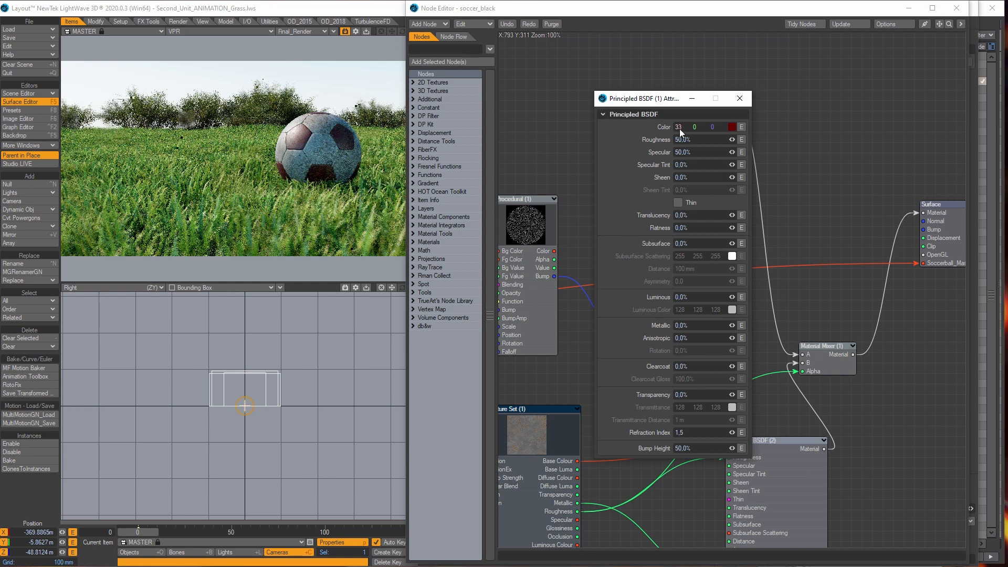
drag(679, 129, 678, 129)
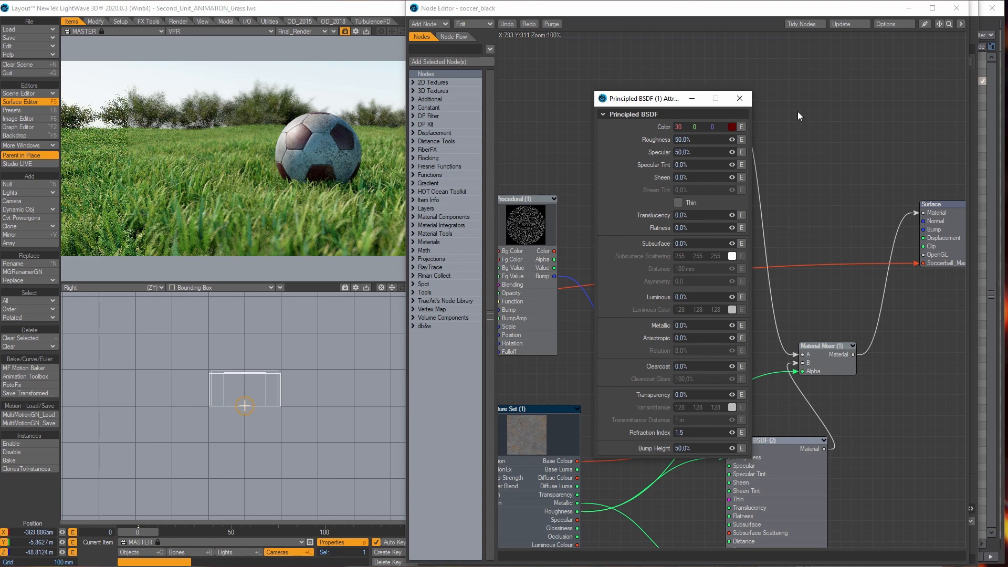
click(739, 98)
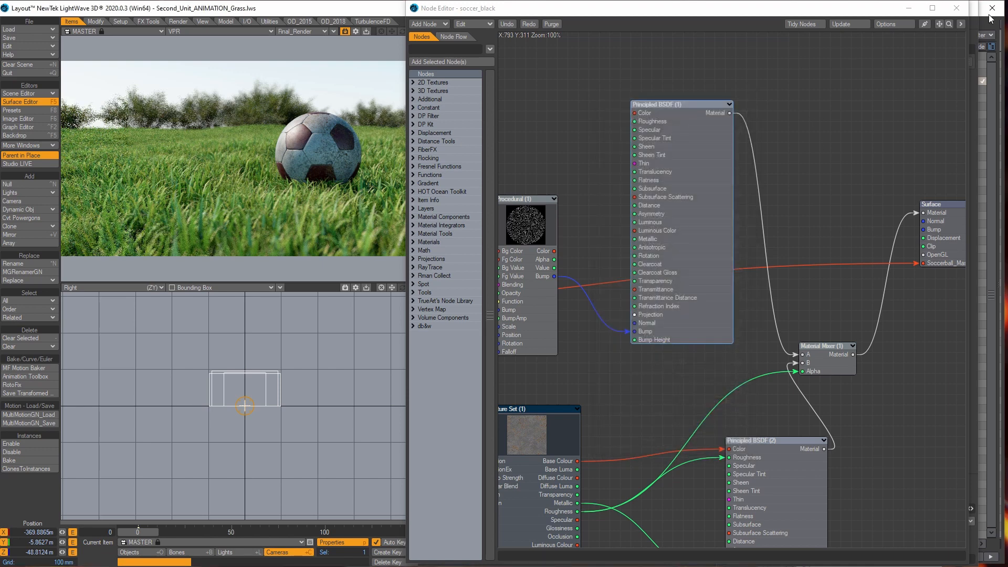
click(957, 7)
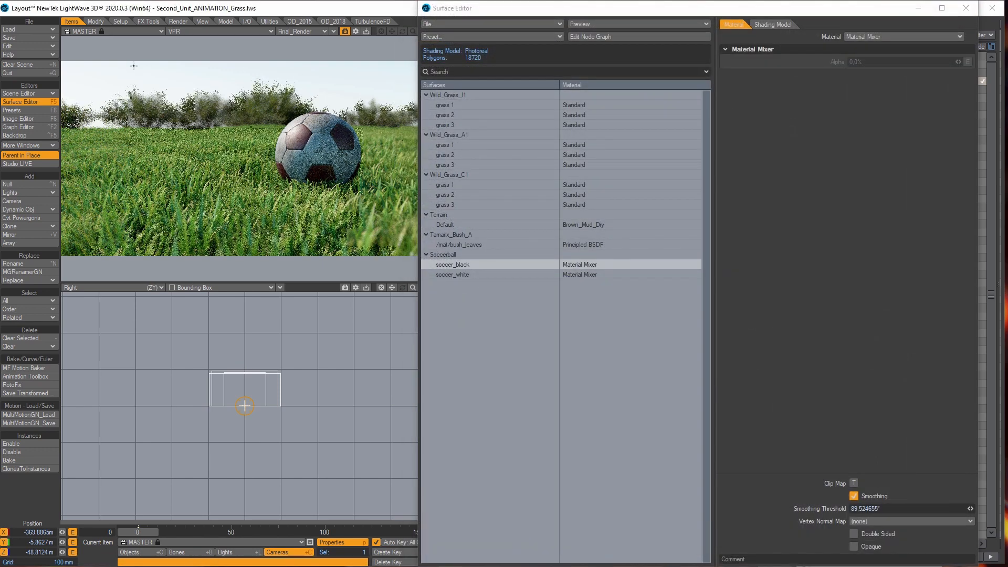
Close the Surface Editor and save the Soccerball object under the name Soccerball_Red in the project's Objects folder.
click(21, 39)
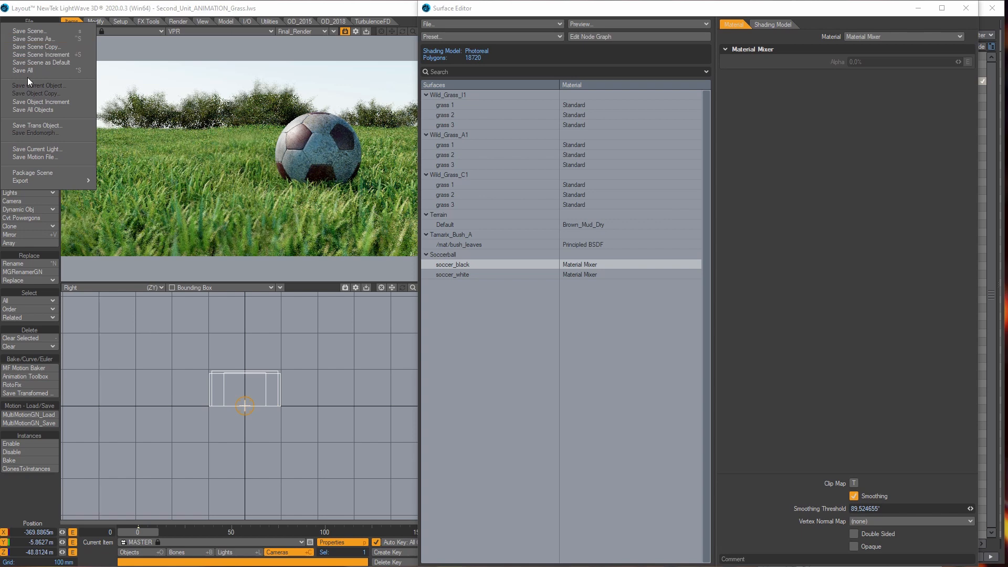
click(160, 9)
click(966, 8)
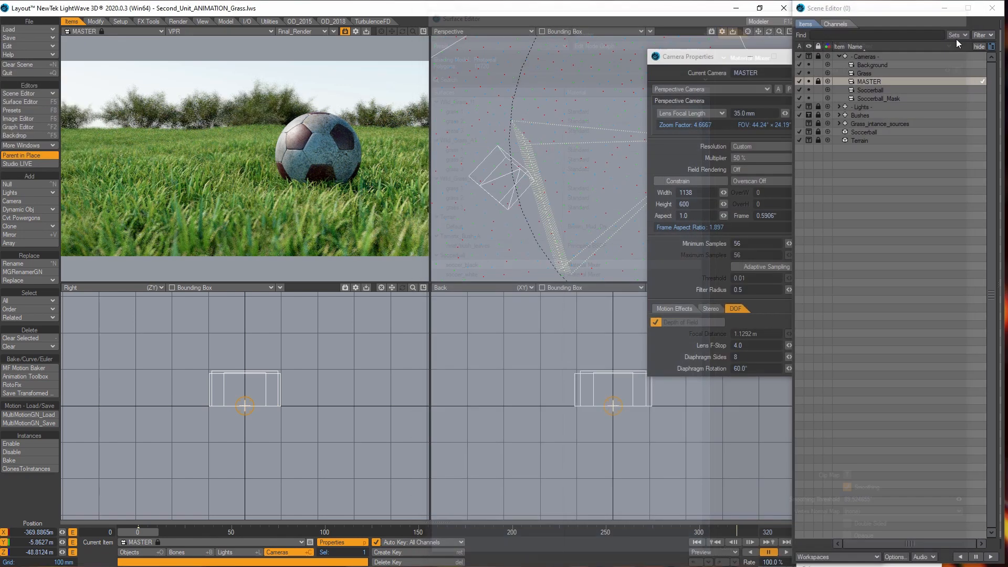
click(873, 134)
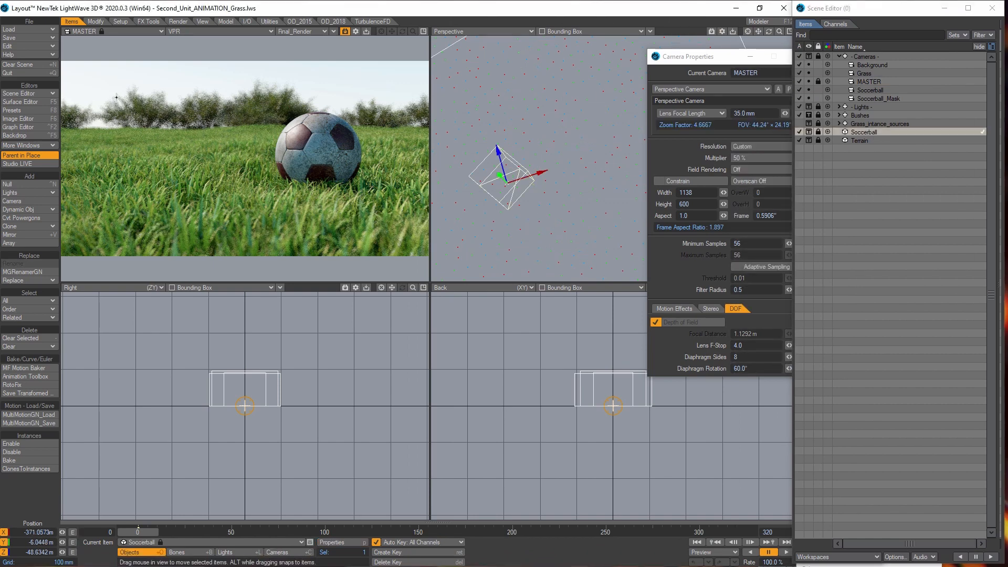
click(10, 40)
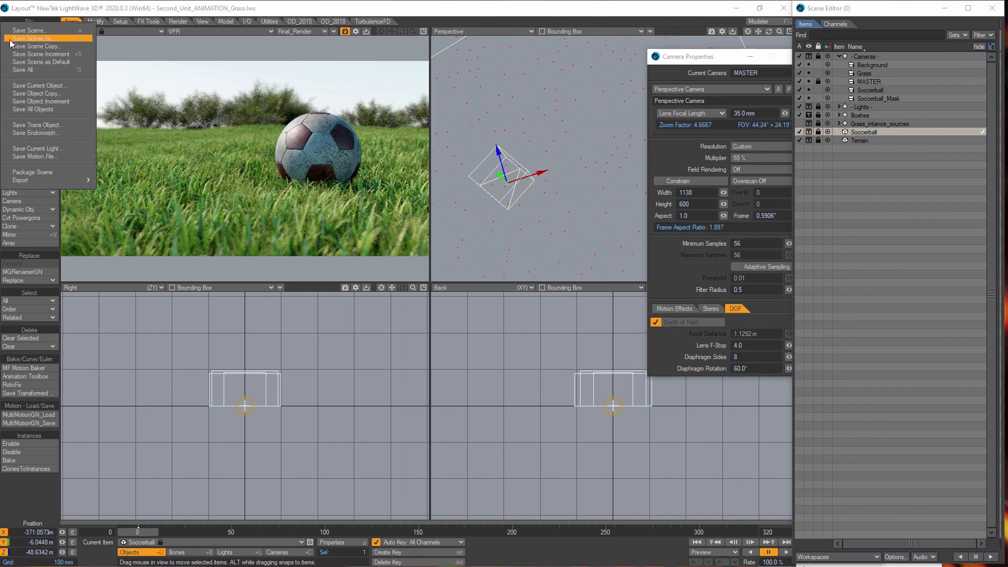
click(21, 84)
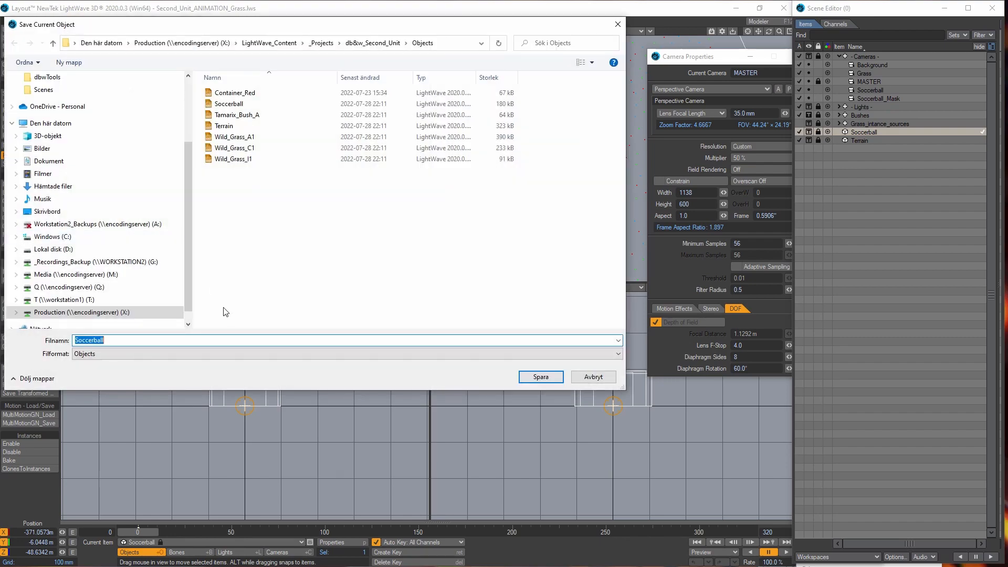
click(220, 340)
text(_rED)
key(BackSpace)
key(BackSpace)
key(BackSpace)
text(Red)
key(Return)
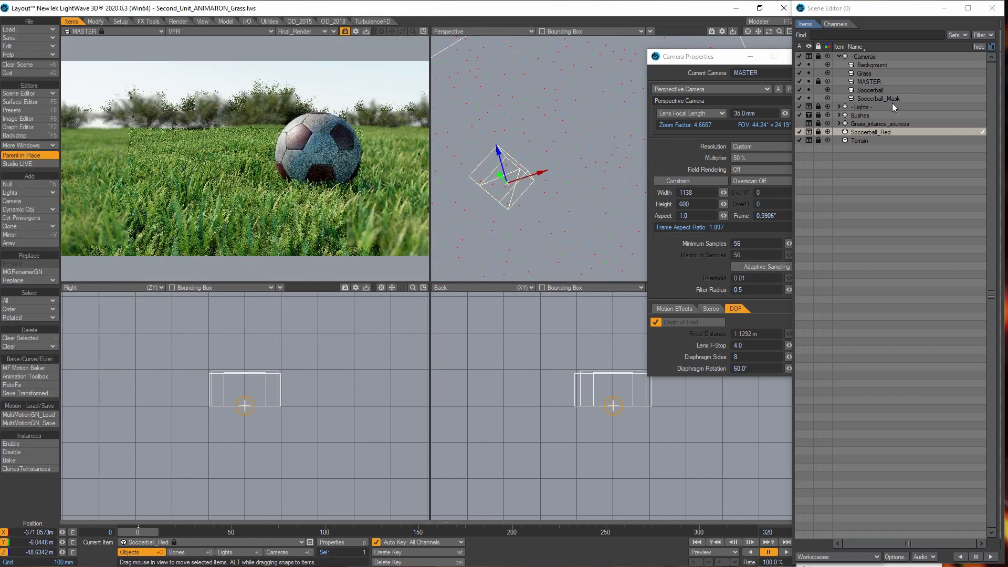
Rename the Soccerball camera to Soccerball_Red.
click(877, 90)
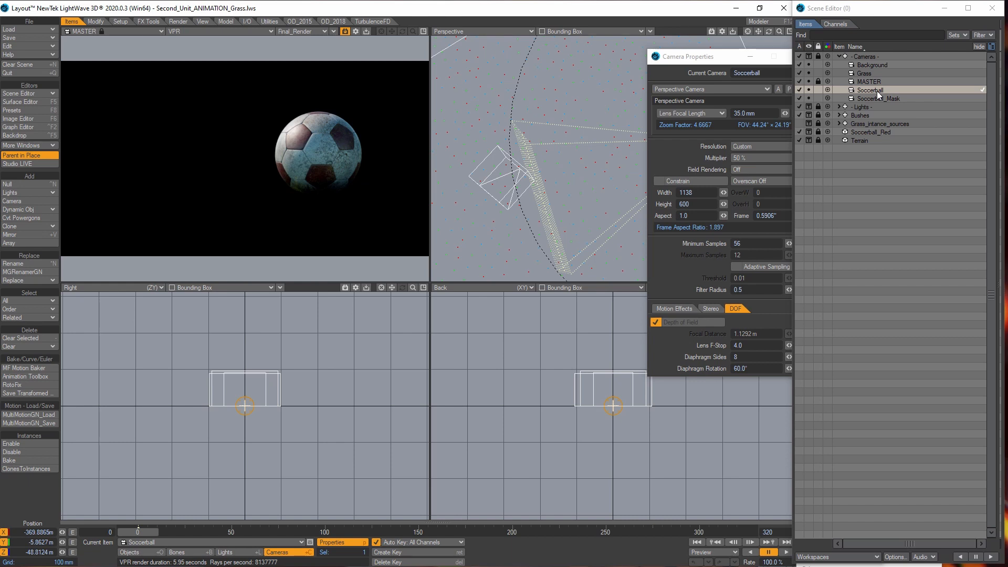
key(ctrl+n)
key(Right)
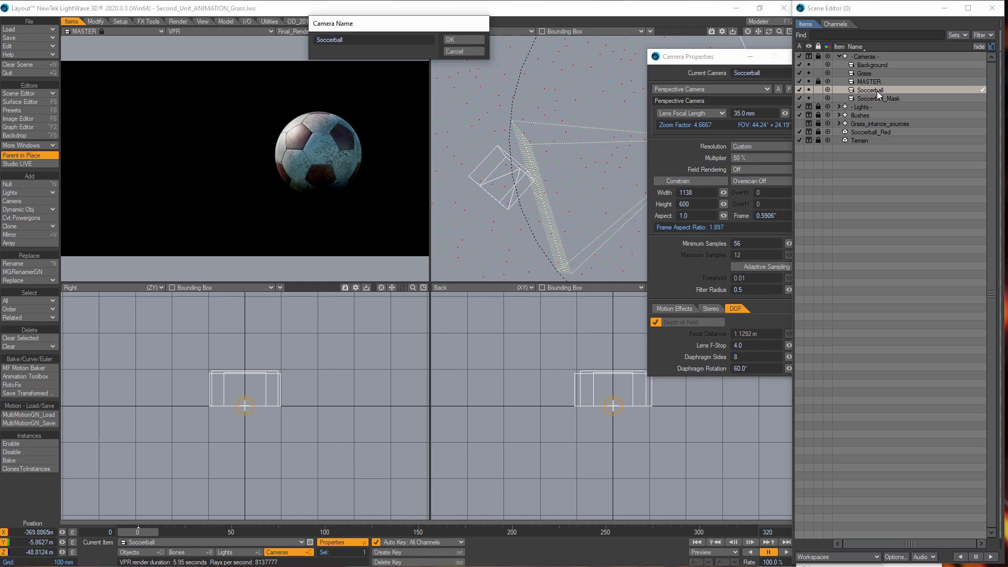
text(_Red)
key(Return)
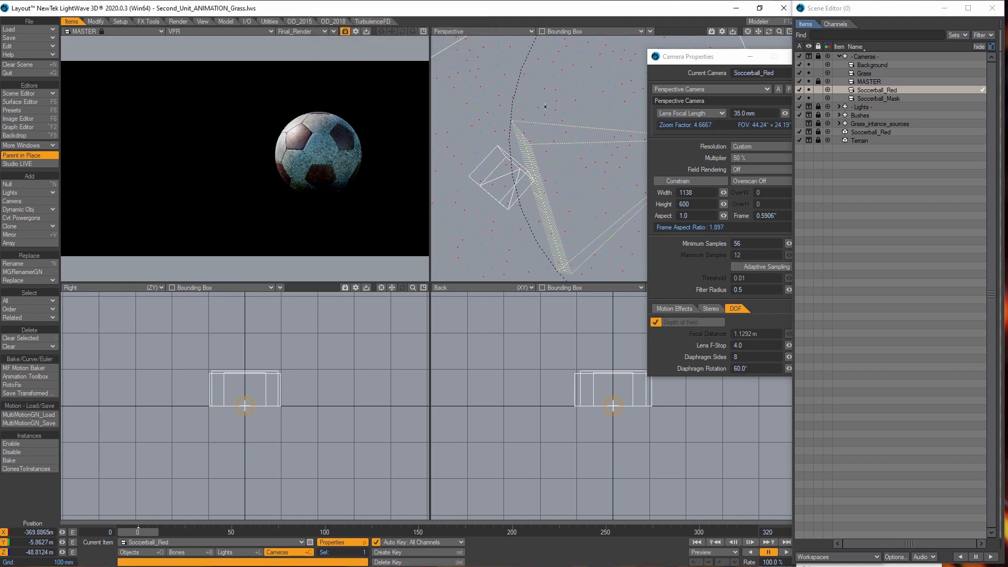
Switch the MASTER viewport to Textured Shaded Solid and save the scene in _RENDERSCENES as Second_Unit_ANIMATION_Soccerball_Red.
click(184, 30)
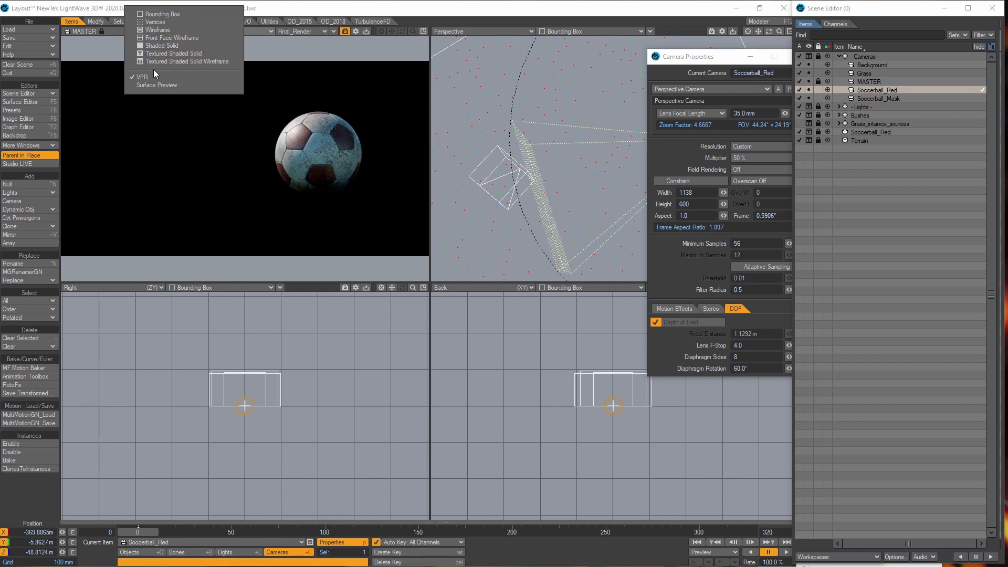
click(156, 54)
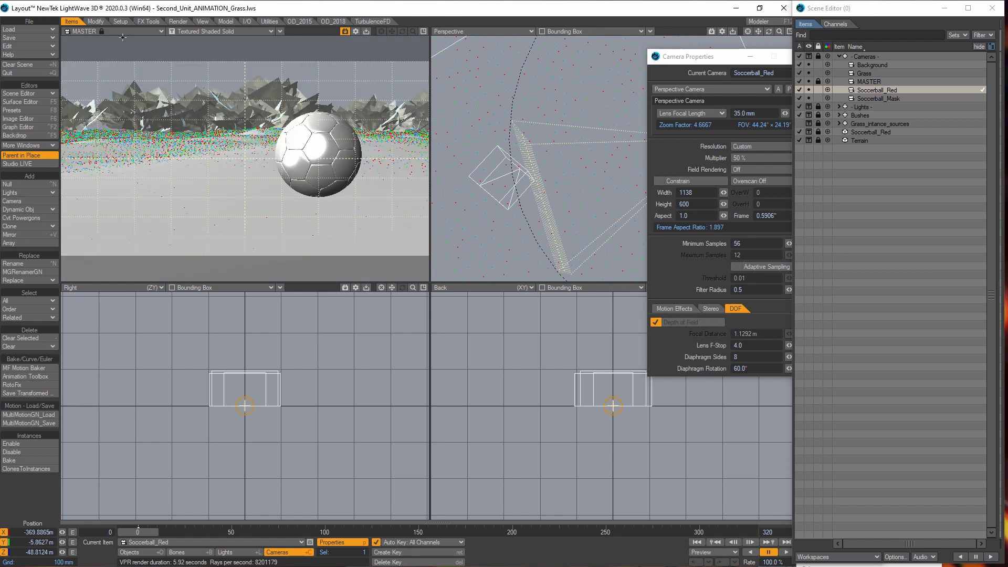
click(24, 36)
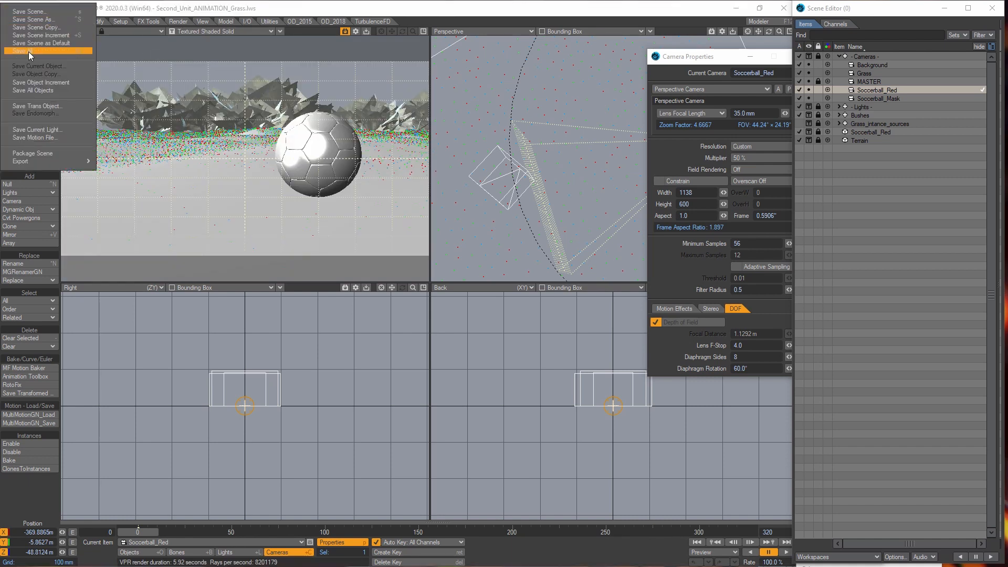
click(32, 20)
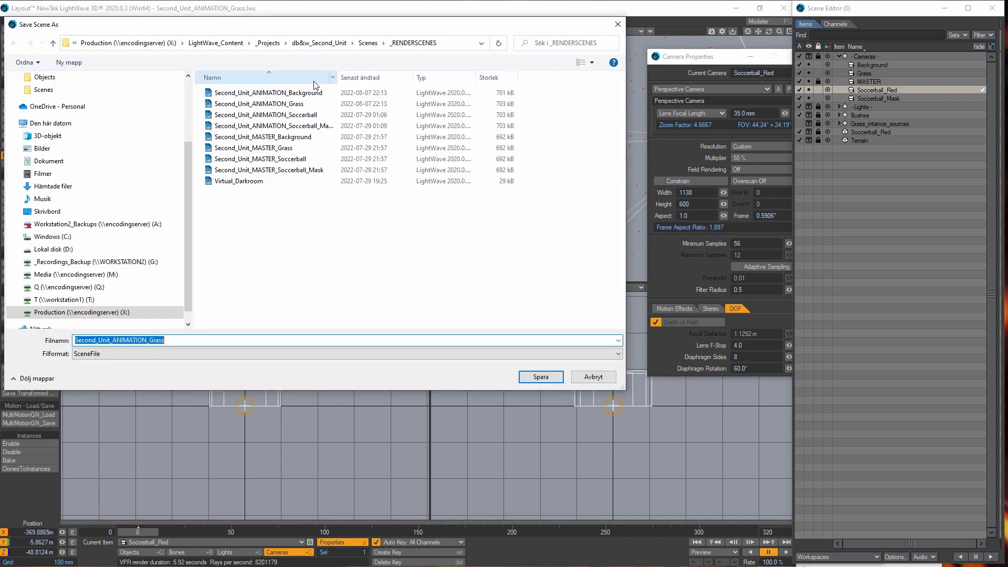
click(314, 115)
double_click(194, 338)
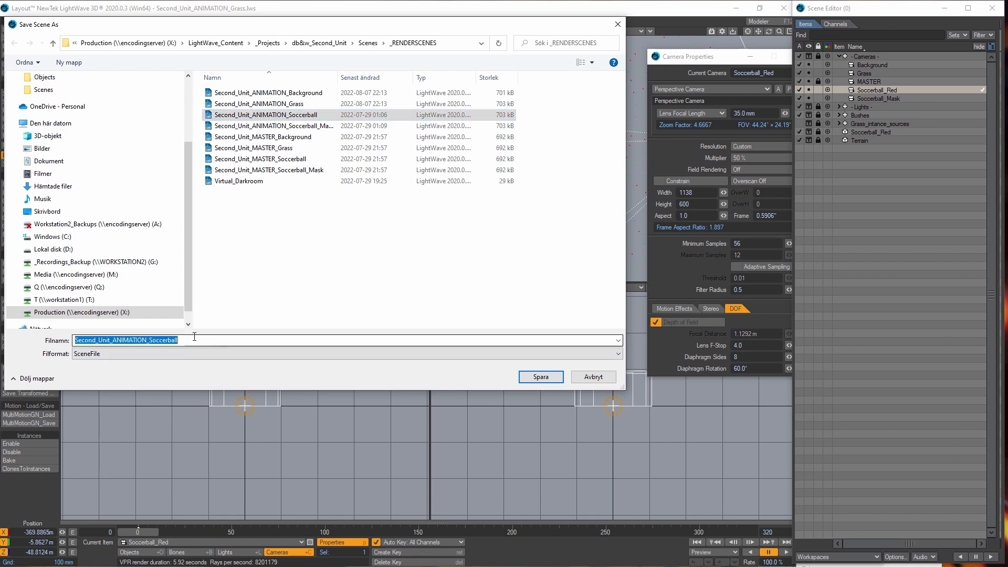
click(194, 339)
text(_Red)
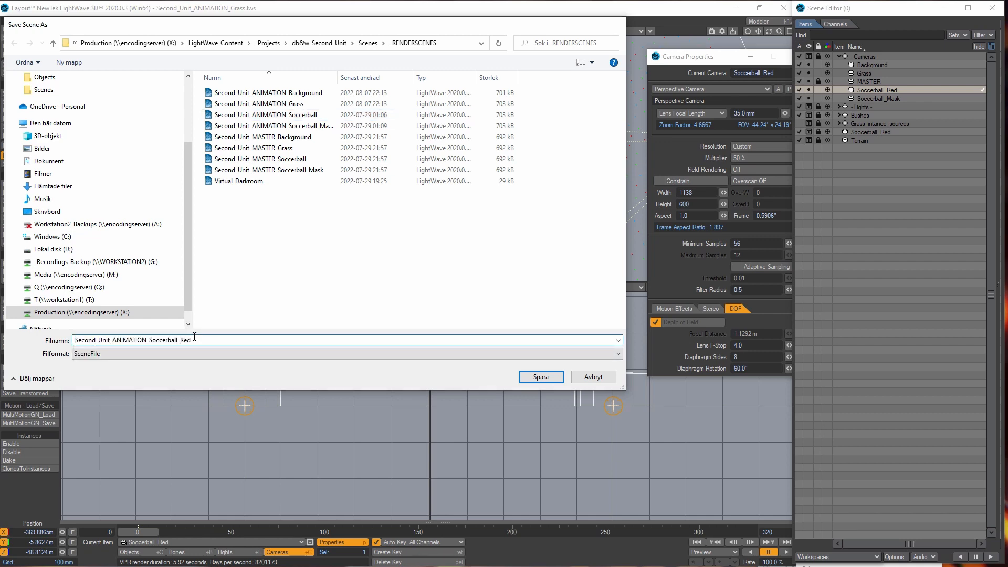
key(Return)
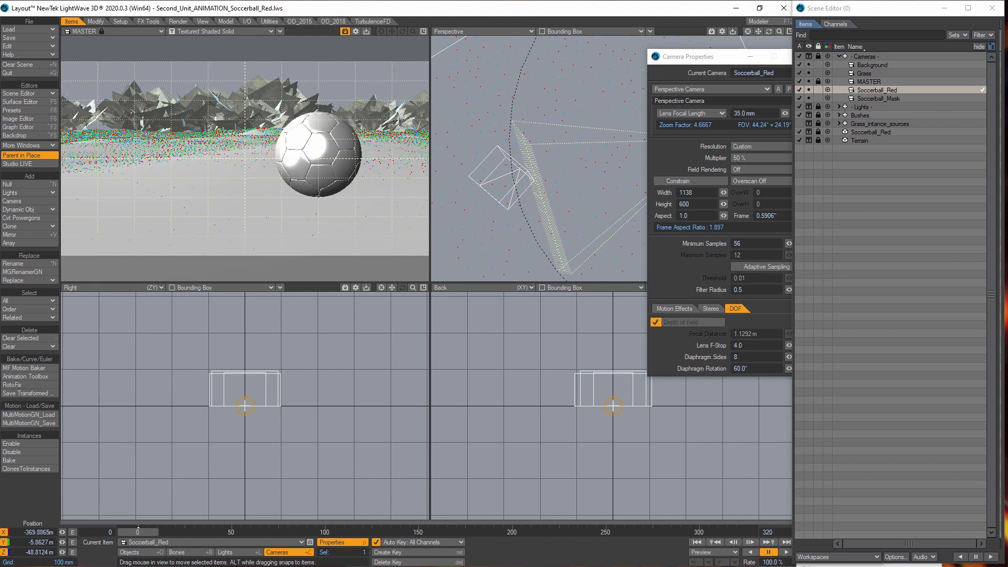
Launch nrc_controller from the LightWave_2020.0.3 folder, discover the render nodes, and arrange the controller and file manager windows side by side.
key(alt+Tab)
click(483, 506)
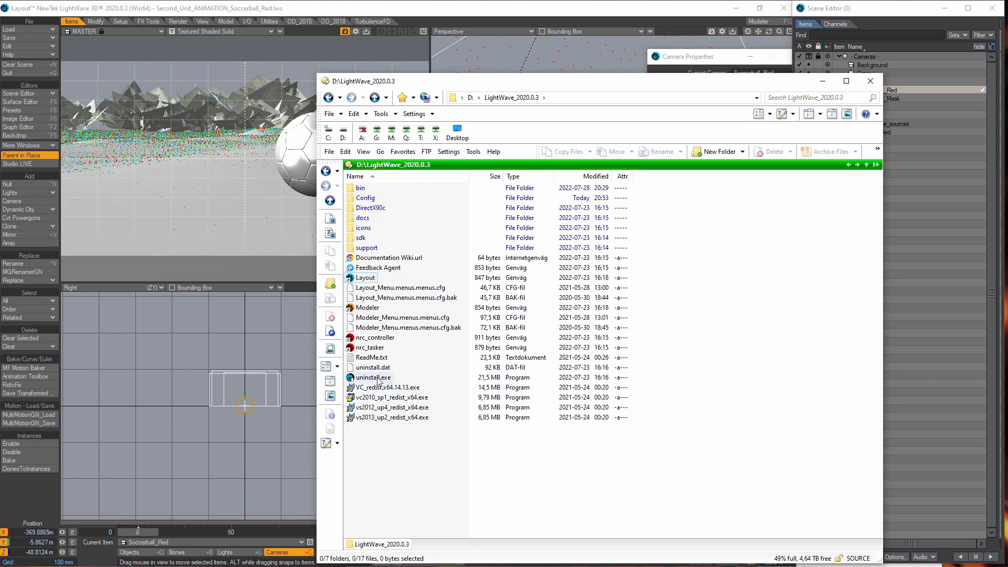
click(370, 339)
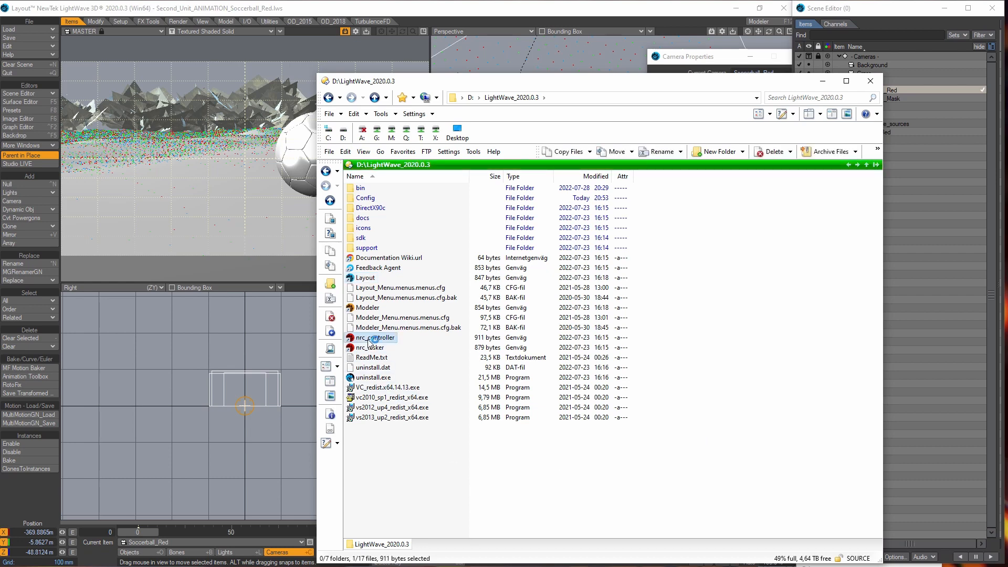
double_click(370, 341)
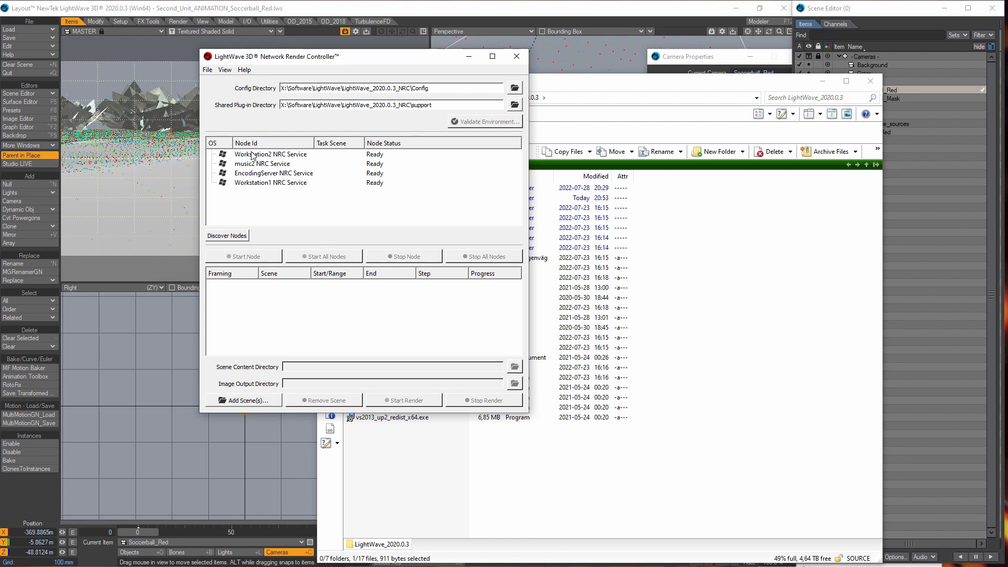
click(231, 237)
drag(369, 59, 210, 67)
drag(547, 89, 630, 66)
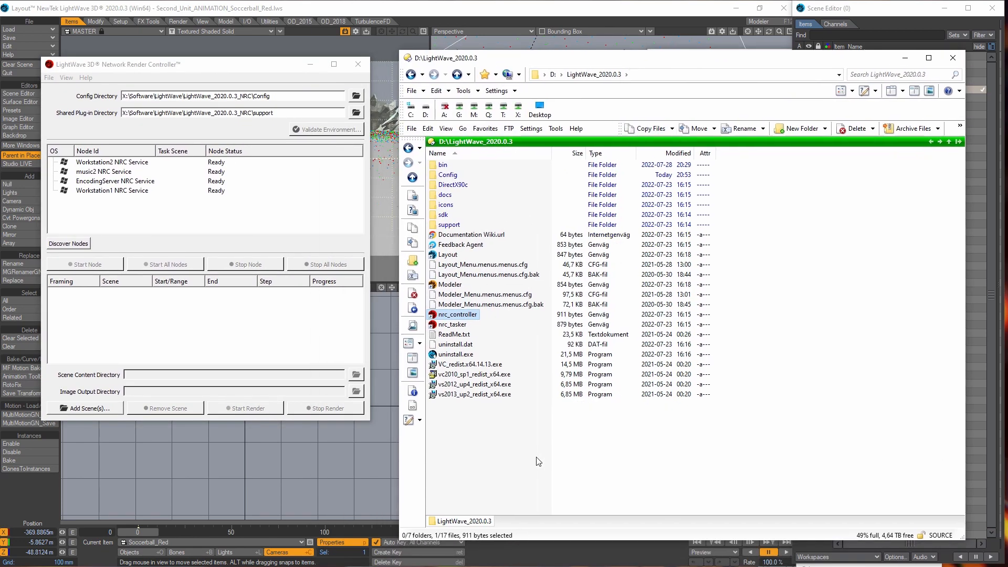
Browse the file manager to the project folder X:\LightWave_Content\_Projects\db&w_Second_Unit.
click(530, 438)
click(516, 111)
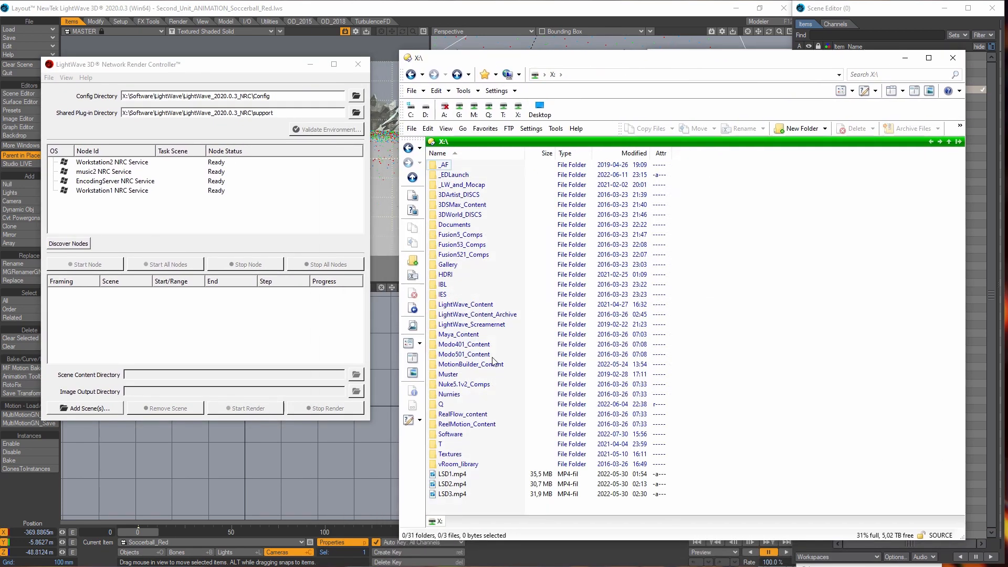
double_click(471, 310)
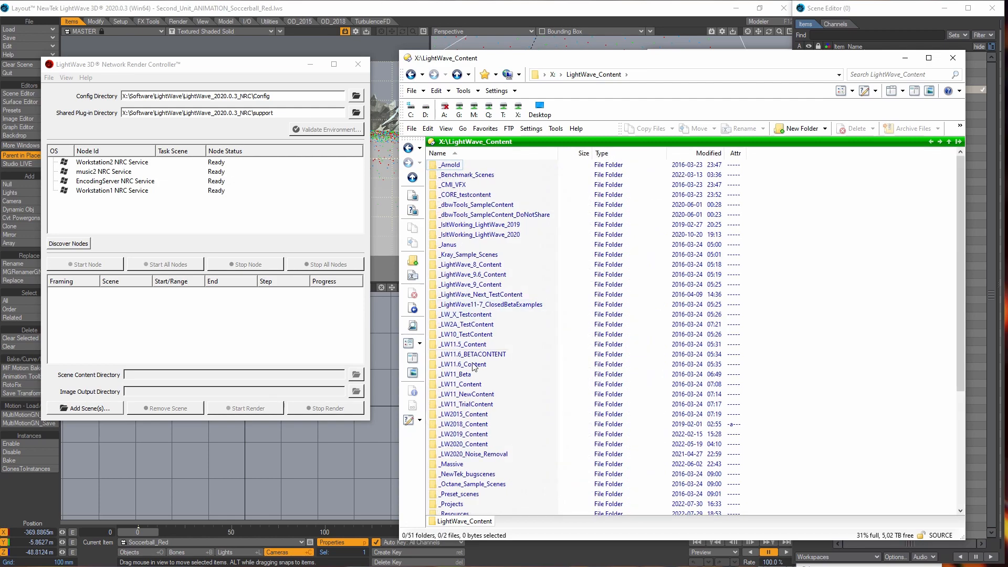
scroll(462, 341, down, 6)
double_click(453, 330)
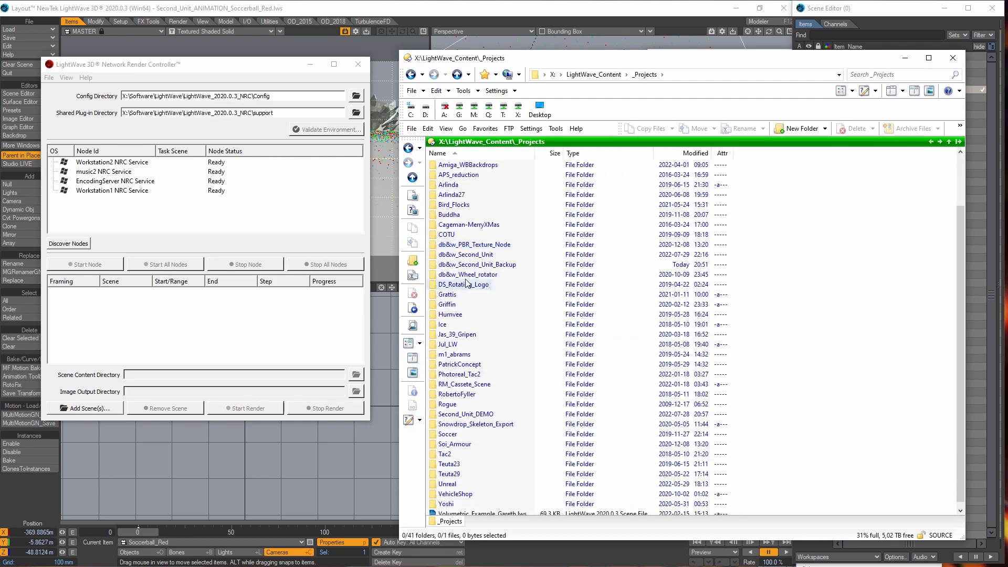
double_click(481, 255)
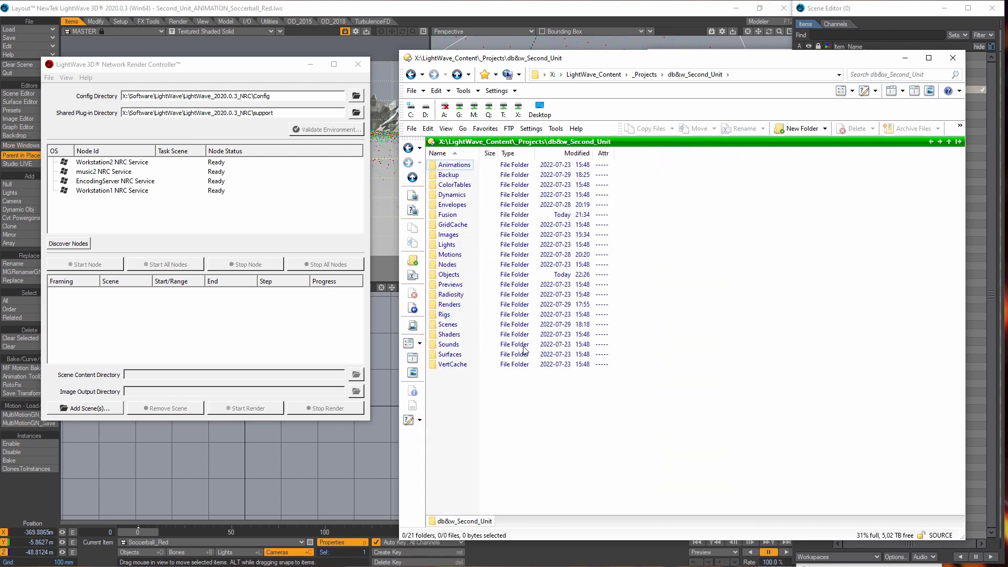
Add Second_Unit_ANIMATION_Soccerball_Red.lws from the Scenes\_RENDERSCENES folder to the network render controller's scene list and start rendering it.
double_click(451, 325)
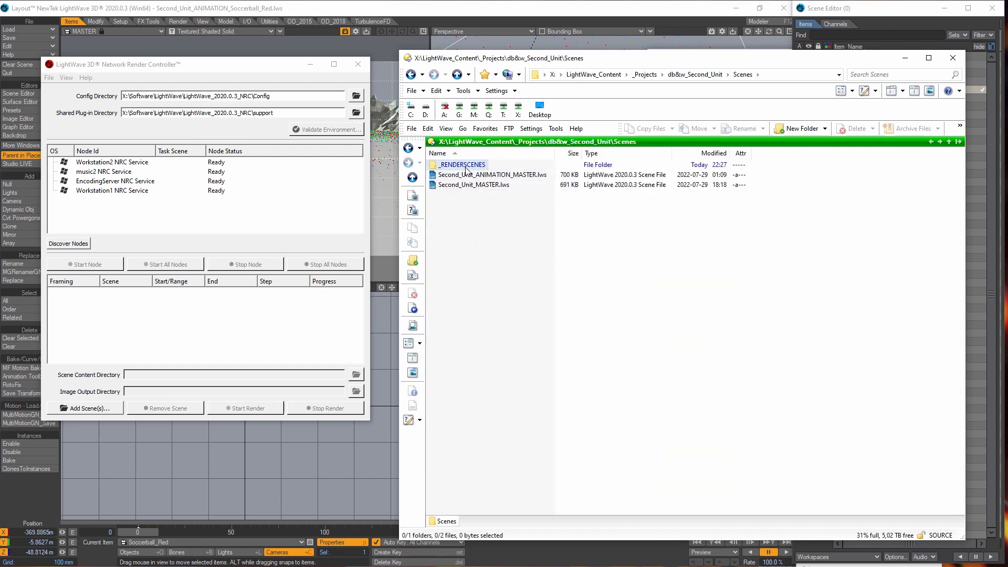
double_click(456, 164)
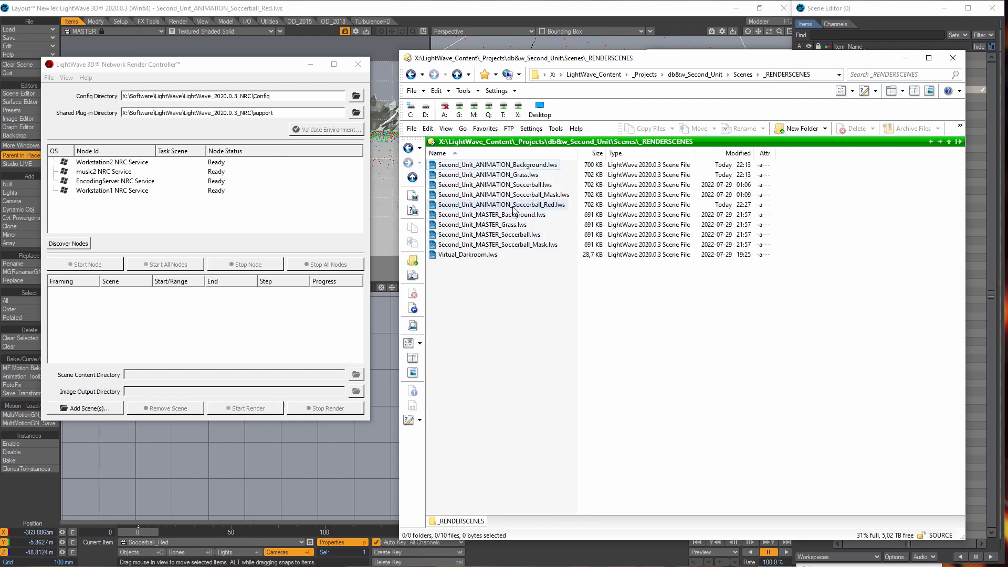
click(525, 176)
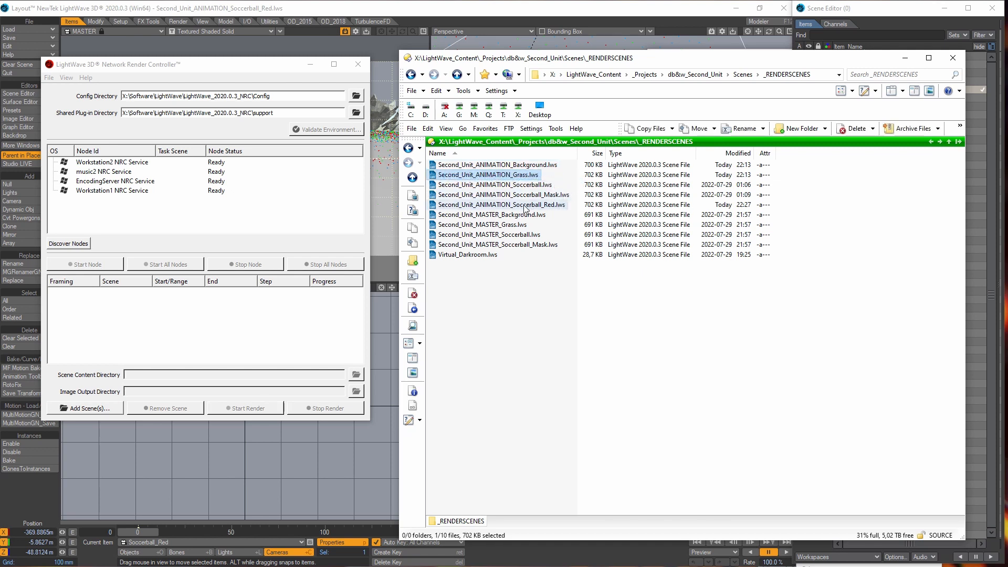
drag(526, 206, 174, 338)
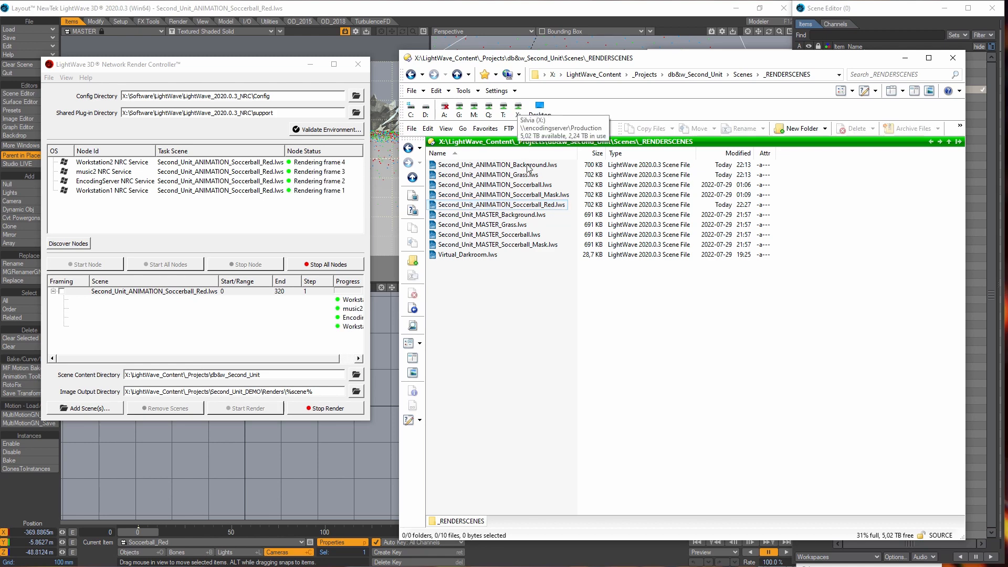
Open the project's Renders\Soccerball_Red folder to check the output frames, and select the Workstation1 NRC Service node in the render controller.
double_click(536, 345)
double_click(536, 345)
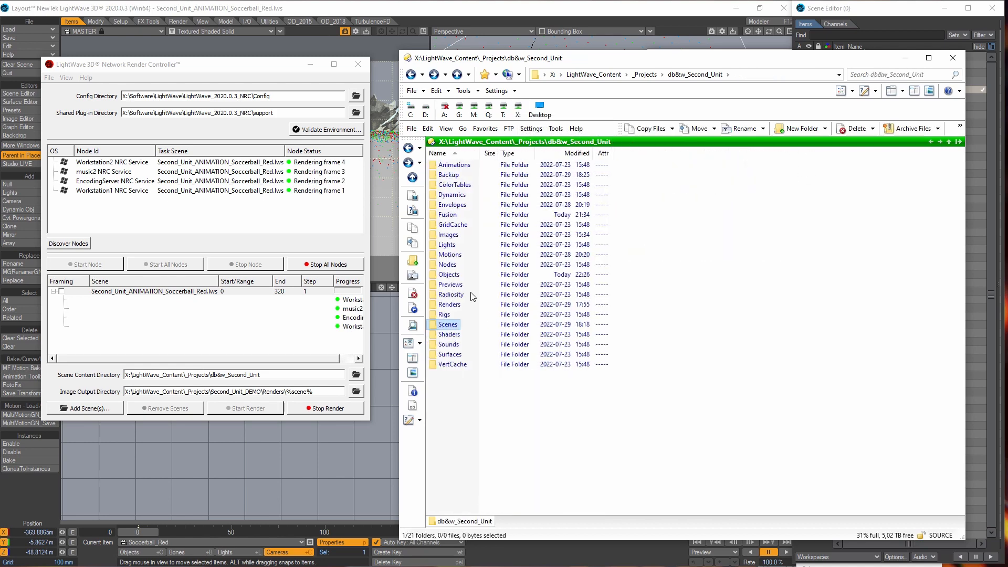
click(457, 304)
double_click(449, 305)
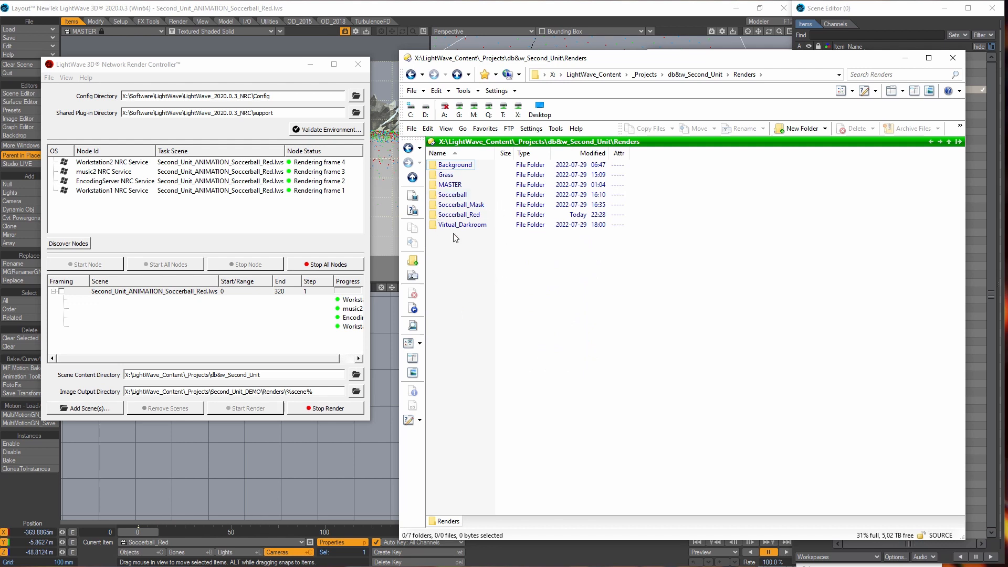
double_click(465, 216)
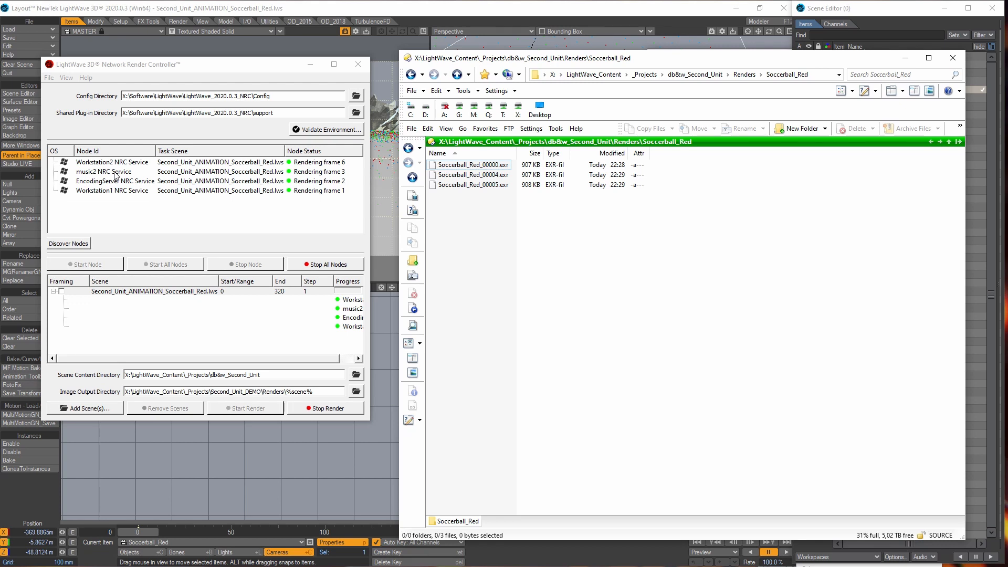
click(113, 190)
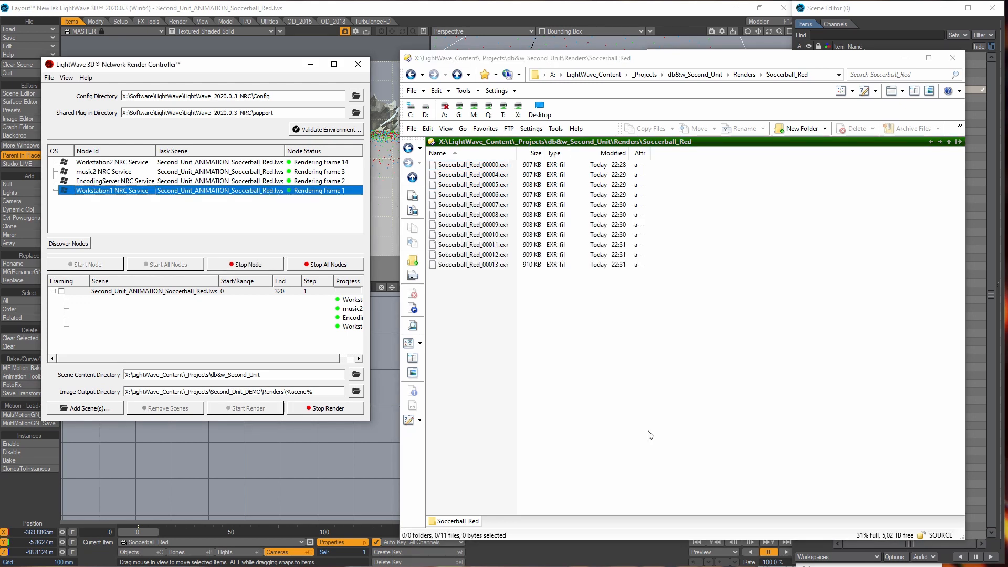